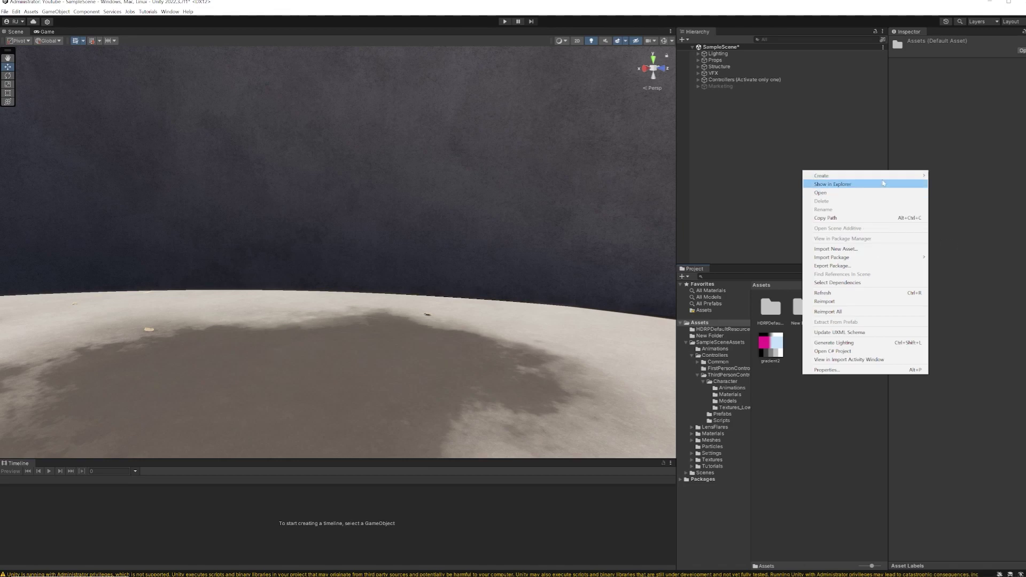
Create an HDRP Unlit Shader Graph named Toon in the Assets folder and open it in a maximized graph editor.
mouse_move(885, 180)
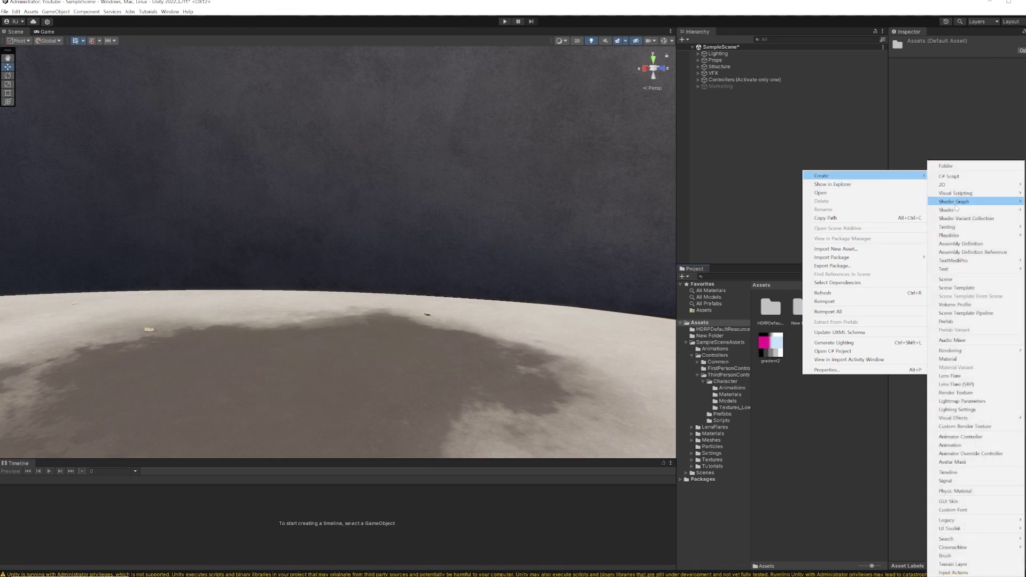
mouse_move(863, 202)
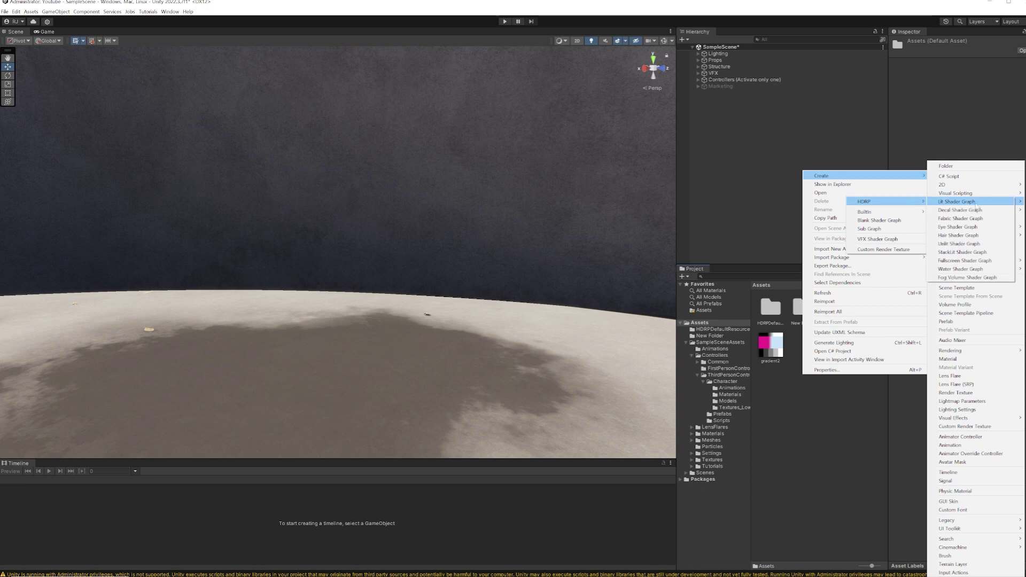
click(969, 243)
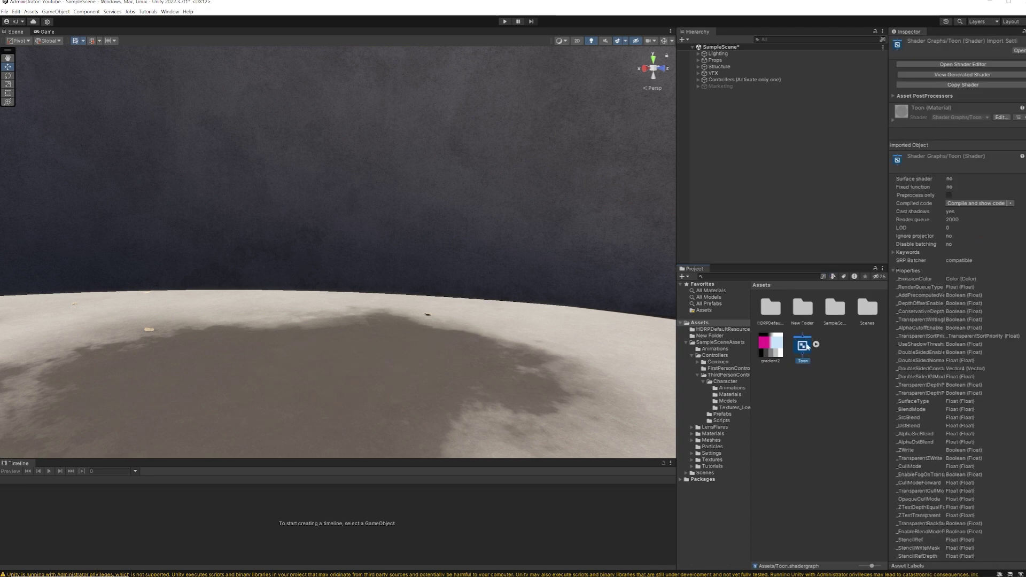
double_click(808, 346)
middle_drag(418, 264, 502, 260)
key(shift+space)
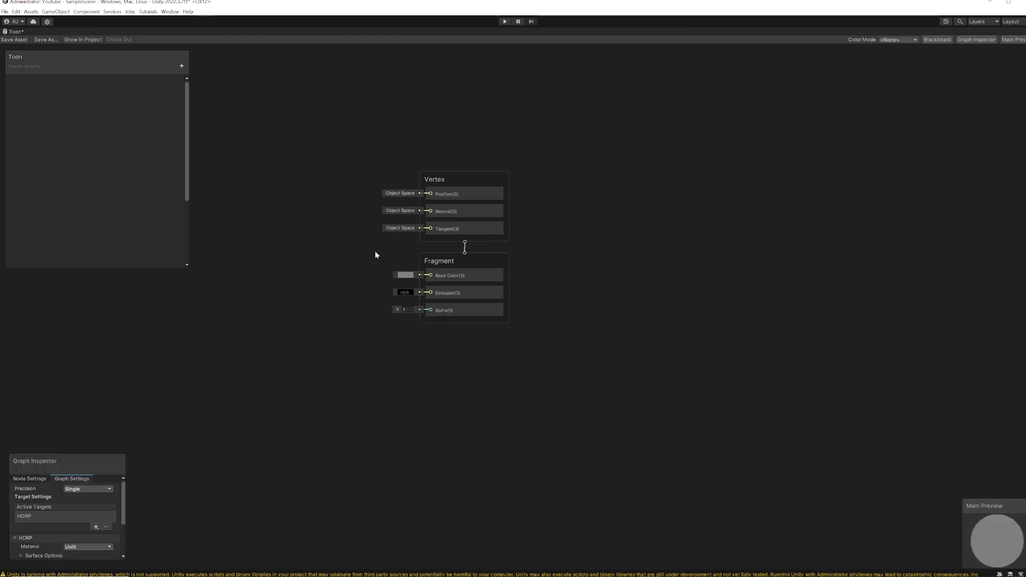
Add a Main Light Direction node to the empty graph area beside the Vertex and Fragment blocks.
middle_drag(357, 258, 685, 271)
scroll(694, 270, up, 3)
middle_drag(436, 205, 471, 231)
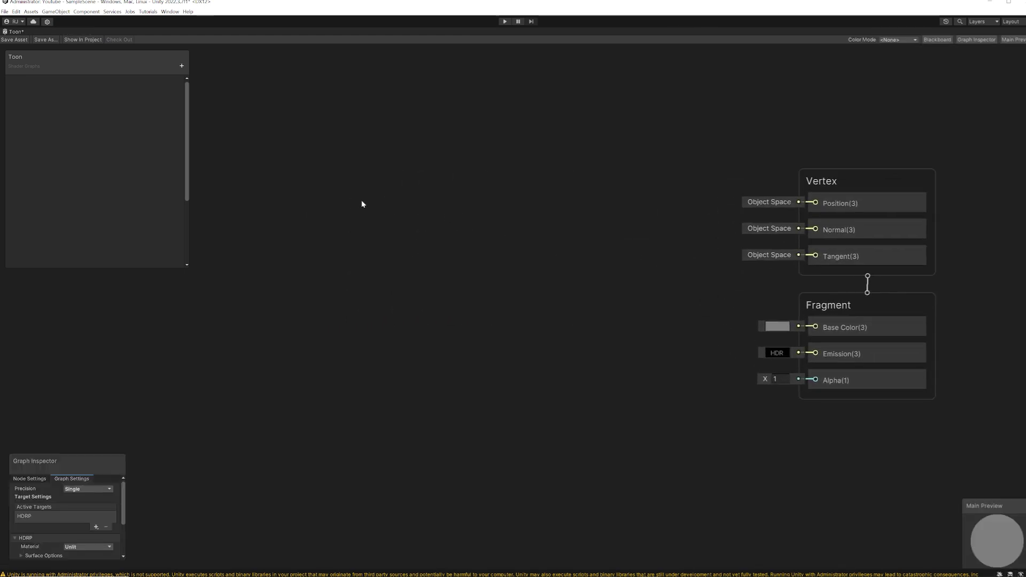
middle_drag(393, 223, 410, 266)
scroll(410, 266, down, 1)
key(space)
text(light)
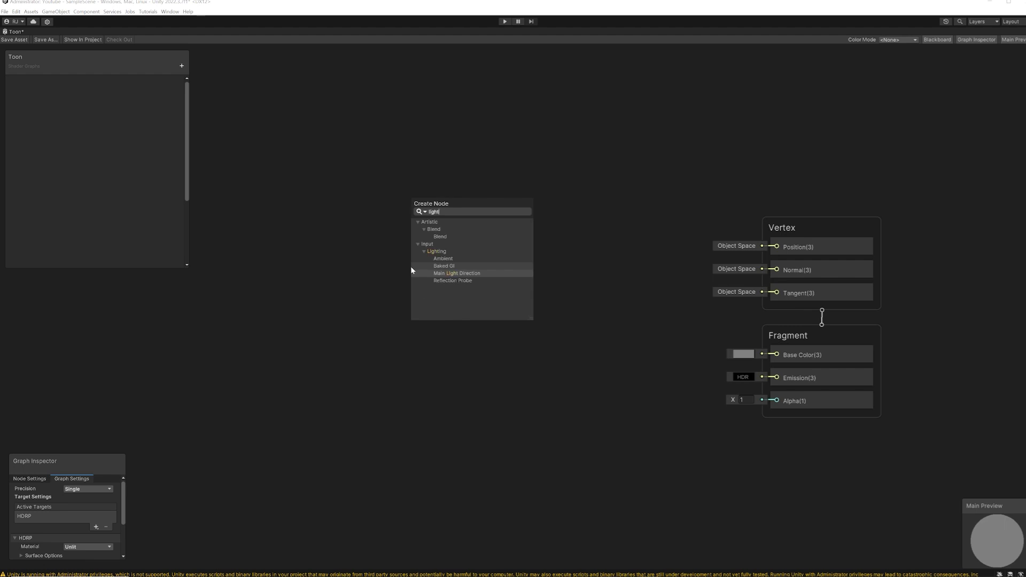
key(Return)
drag(434, 276, 353, 188)
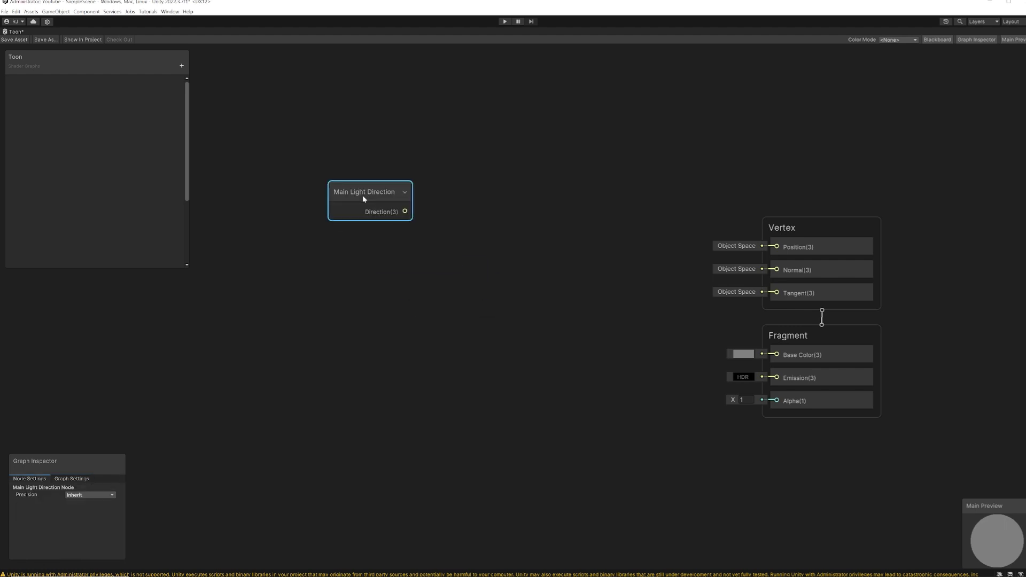
Add a Normal Vector node in World space, collapse its preview and place it below Main Light Direction.
click(337, 269)
key(space)
text(normal vec)
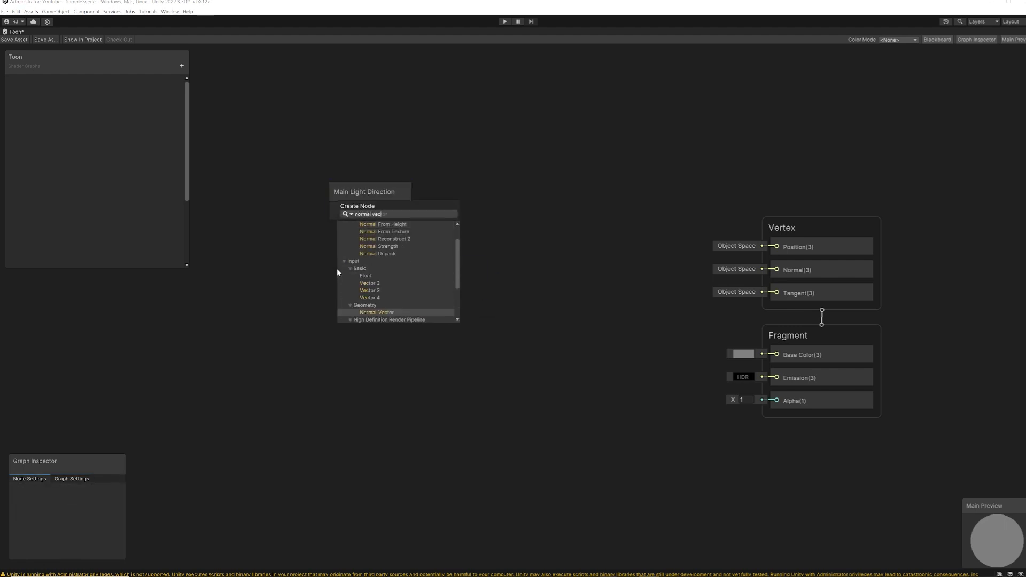
key(Return)
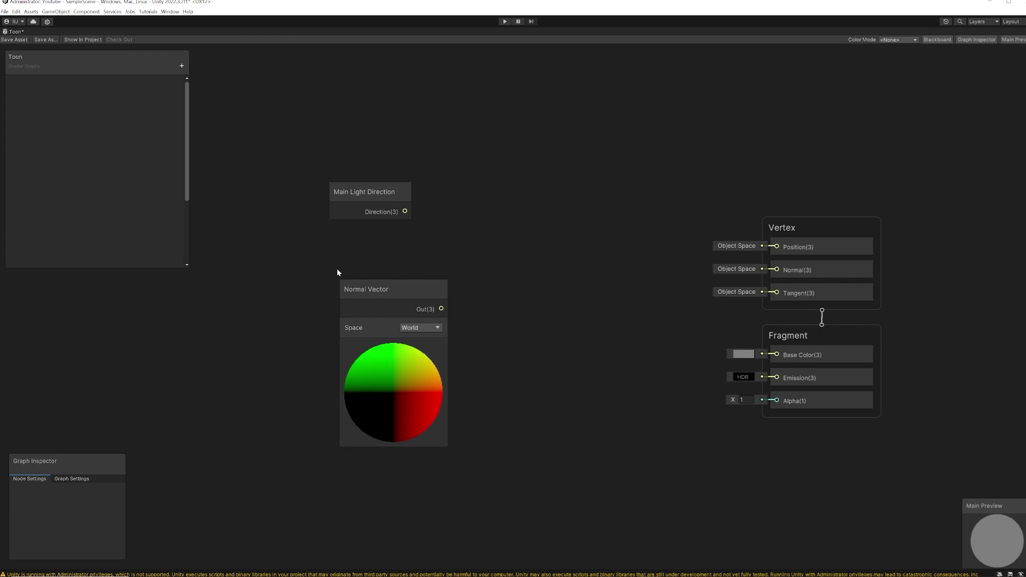
click(392, 346)
drag(392, 295, 356, 262)
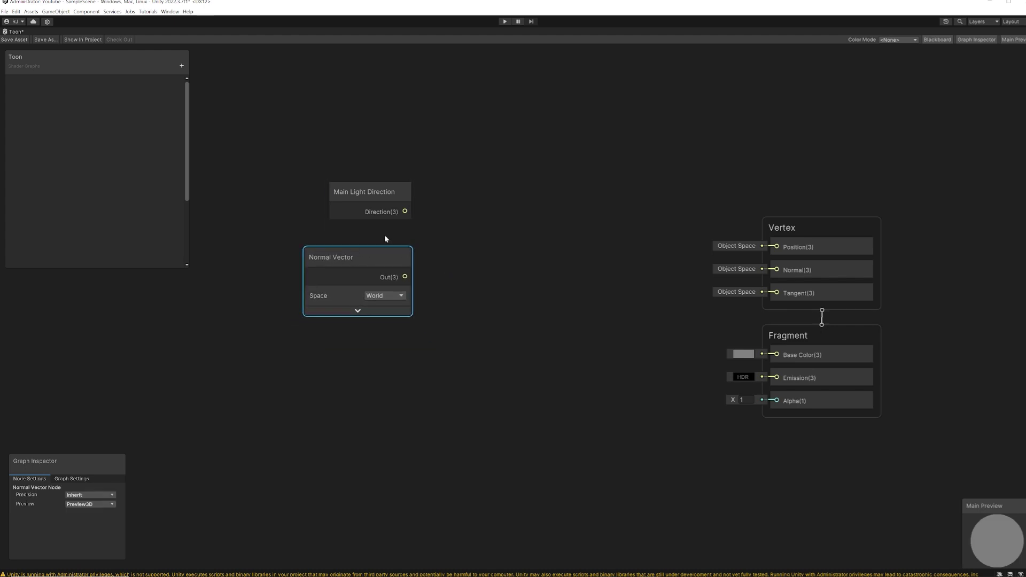
Add a Dot Product node and connect Main Light Direction to input A and Normal Vector to input B.
click(455, 217)
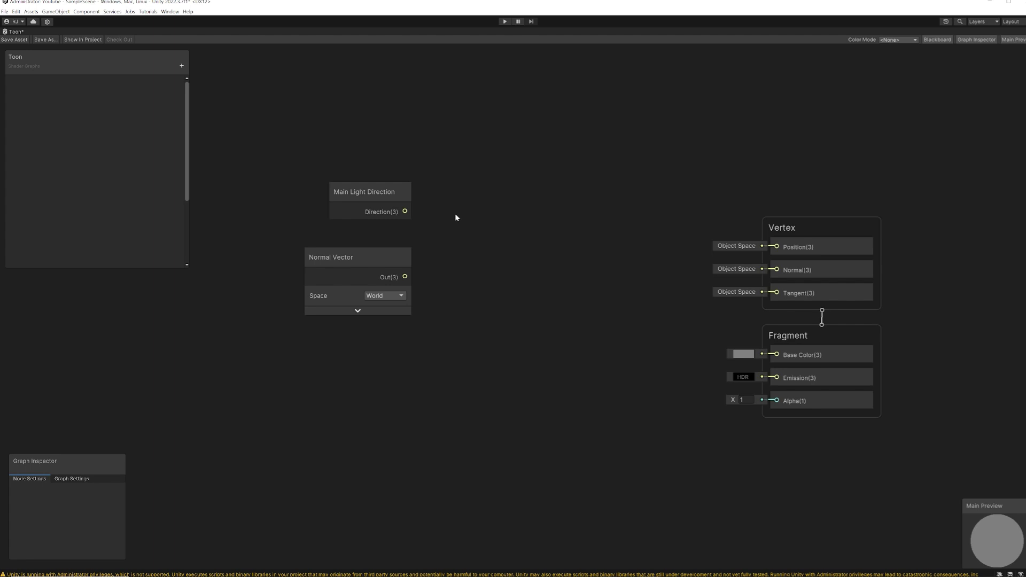
key(space)
text(dot p)
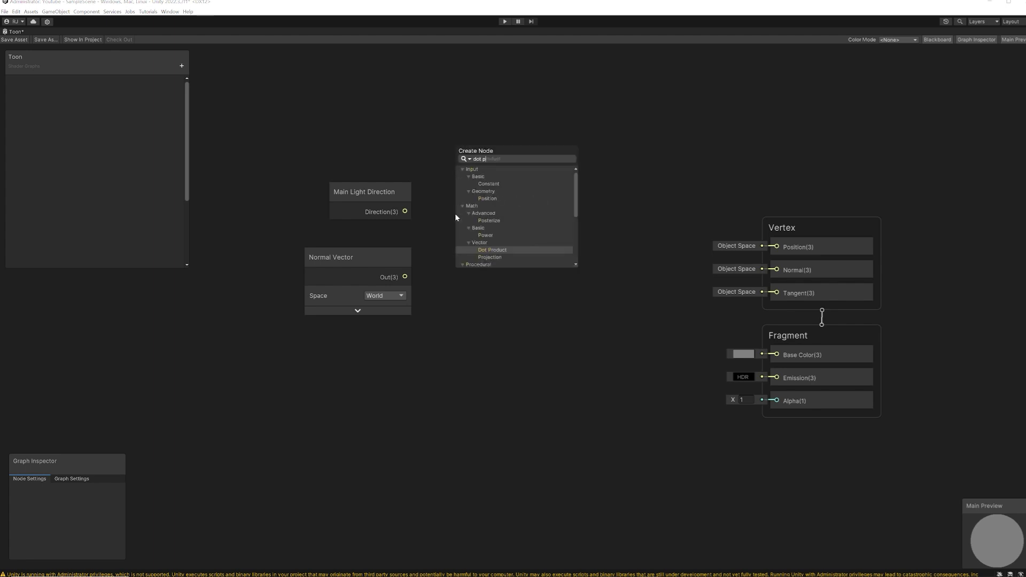
key(Return)
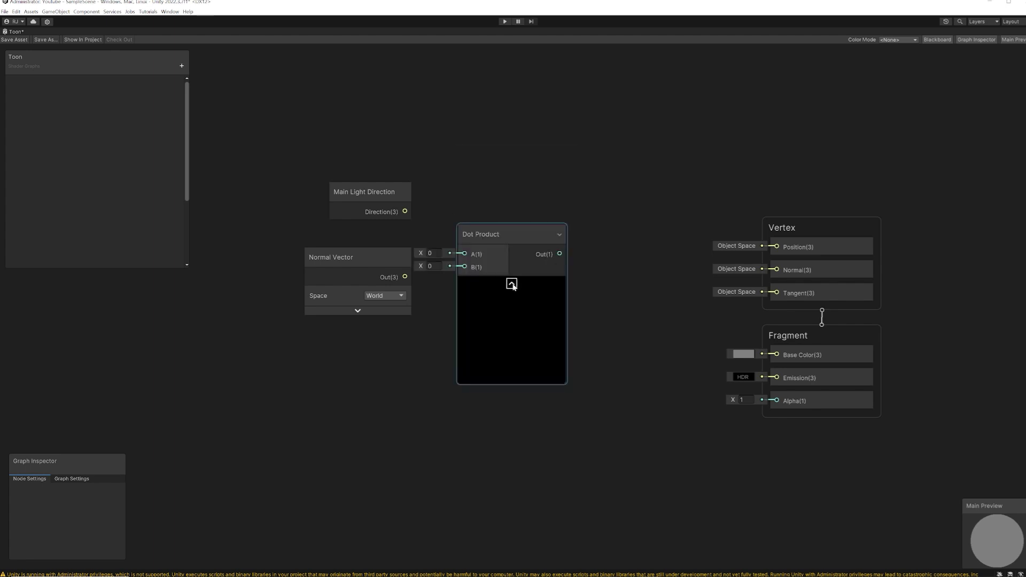
drag(495, 241, 499, 218)
drag(405, 211, 467, 230)
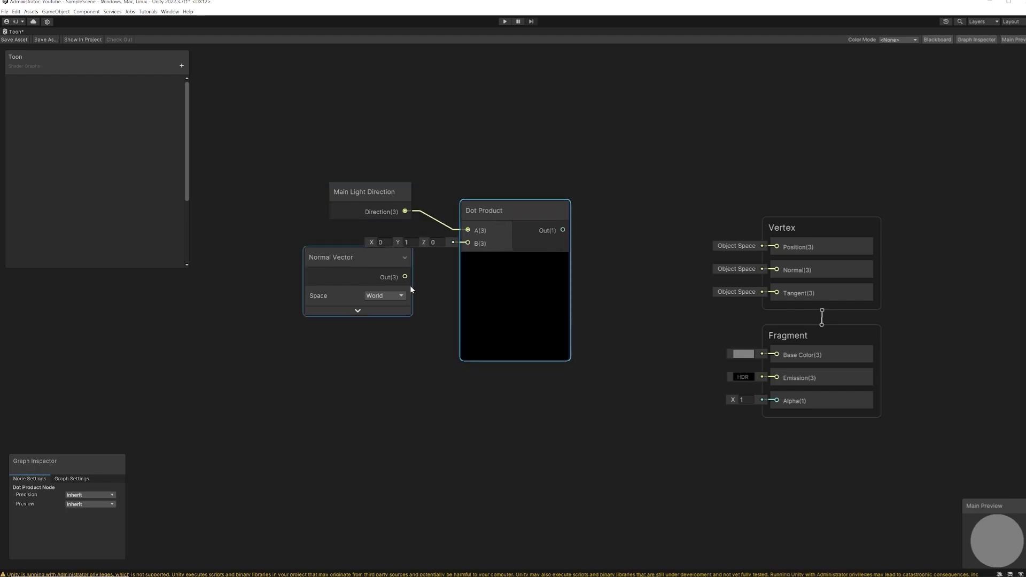
drag(405, 276, 467, 243)
Move the Main Light Direction, Normal Vector and Dot Product nodes together, farther from the Vertex and Fragment blocks.
middle_drag(263, 202, 356, 217)
drag(350, 203, 607, 287)
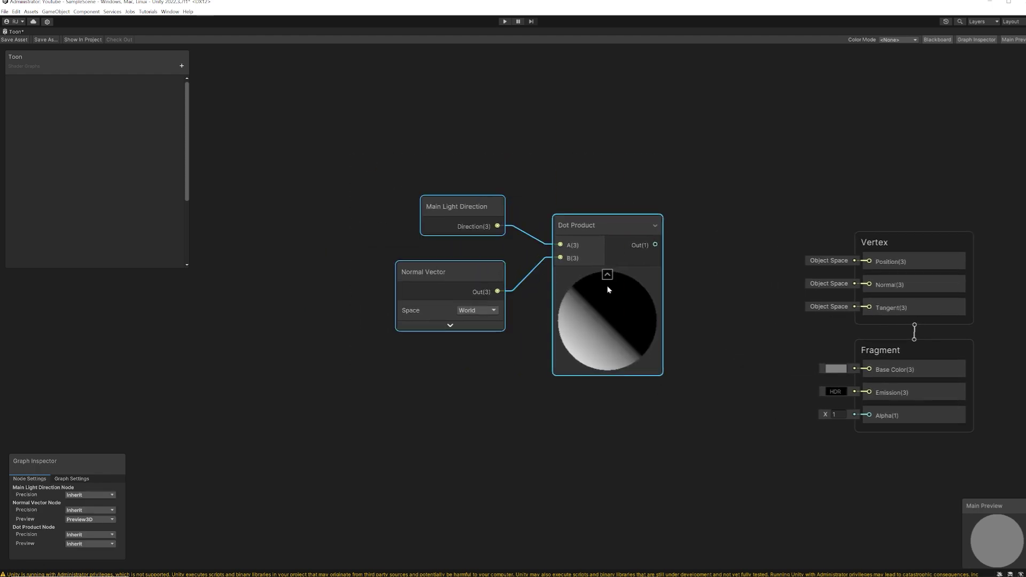
drag(578, 234, 434, 260)
middle_drag(418, 203, 493, 192)
Add a Negate node and place it above the Dot Product node.
click(439, 171)
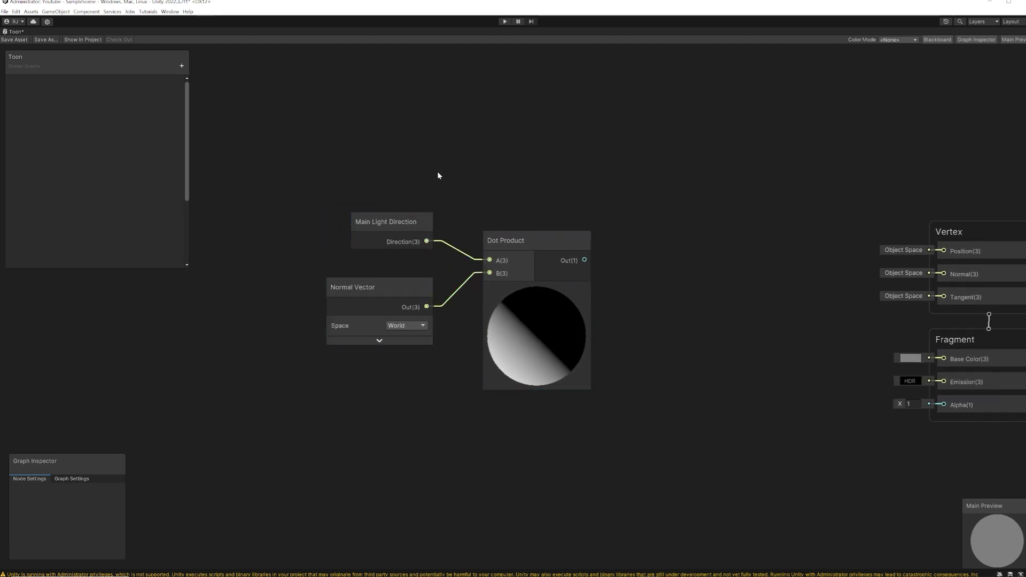
key(space)
text(negat)
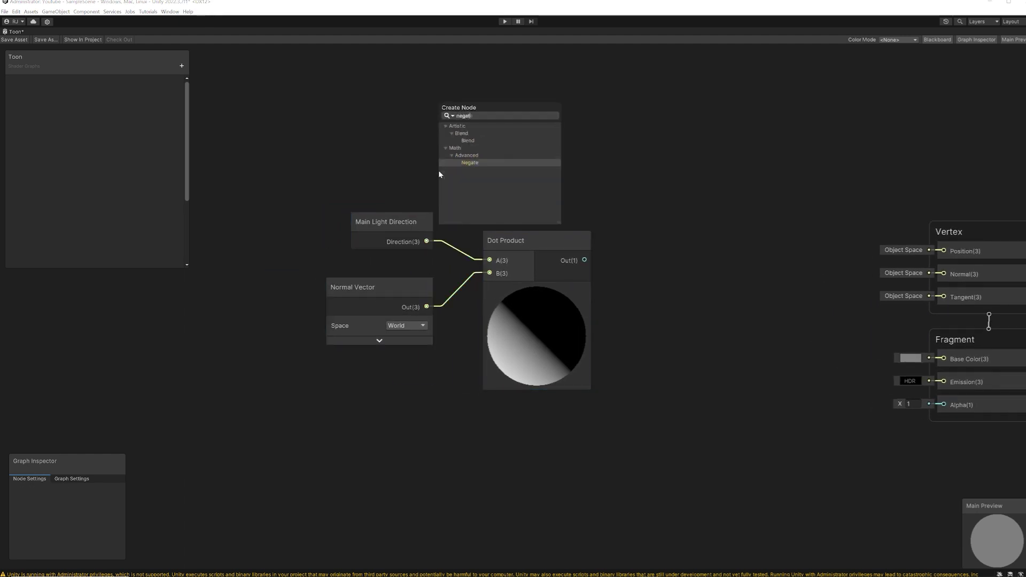
key(Return)
click(473, 191)
drag(473, 191, 481, 142)
Route Main Light Direction through Negate into Dot Product's input A, with Negate's preview collapsed and the nodes lined up.
drag(392, 219, 344, 222)
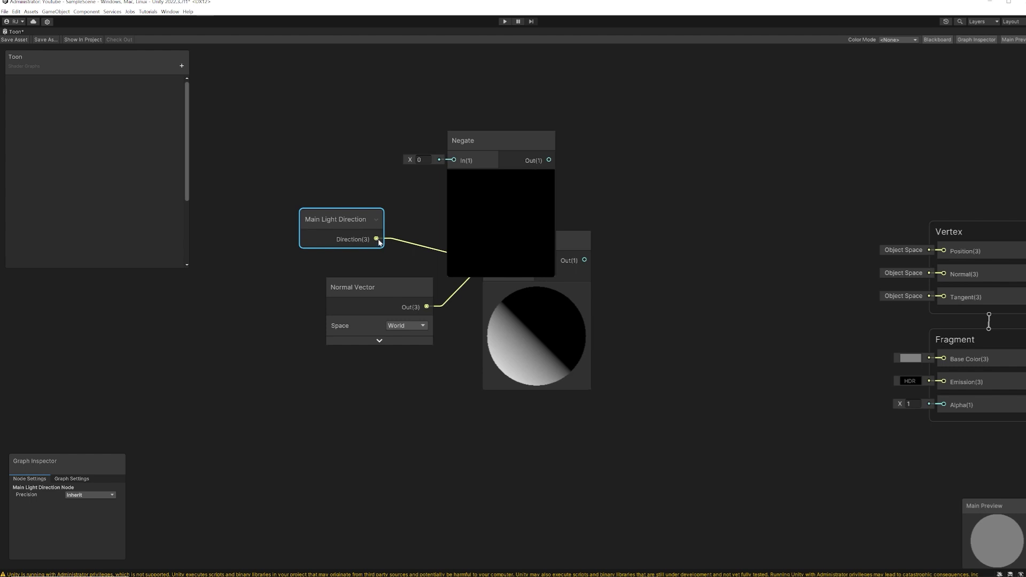
drag(377, 240, 490, 259)
click(404, 177)
drag(342, 220, 282, 212)
drag(389, 151, 404, 229)
drag(294, 214, 312, 222)
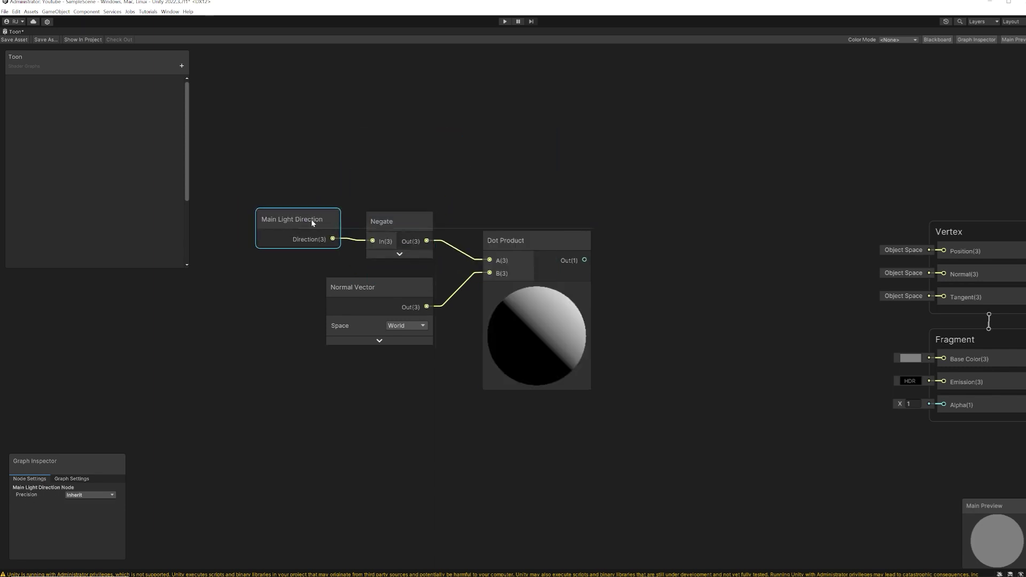
Move the whole lighting node group farther away from the Vertex and Fragment blocks to free space for more nodes.
click(539, 248)
scroll(528, 187, down, 2)
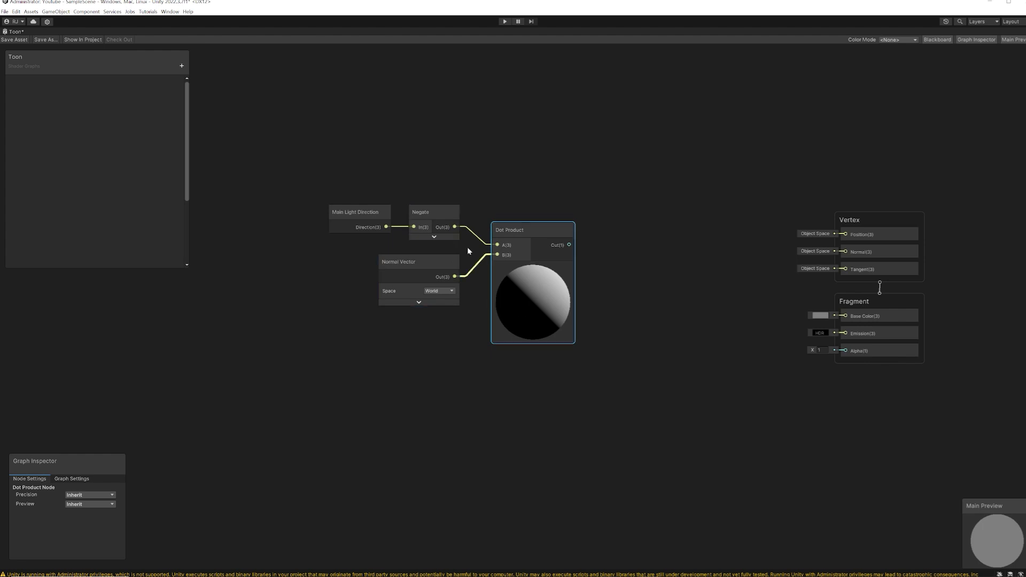
mouse_move(521, 262)
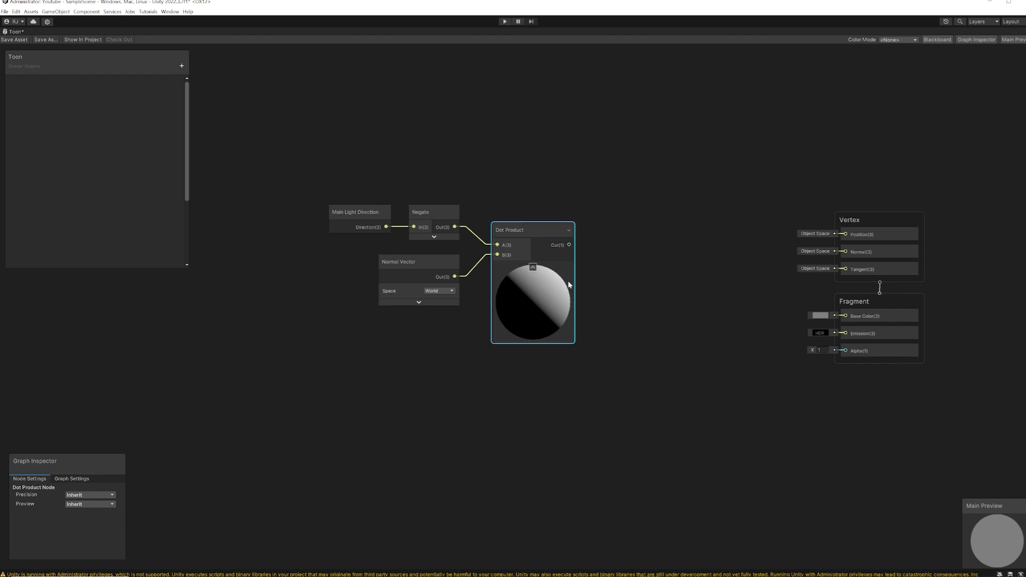
middle_drag(585, 262, 624, 260)
scroll(620, 252, down, 1)
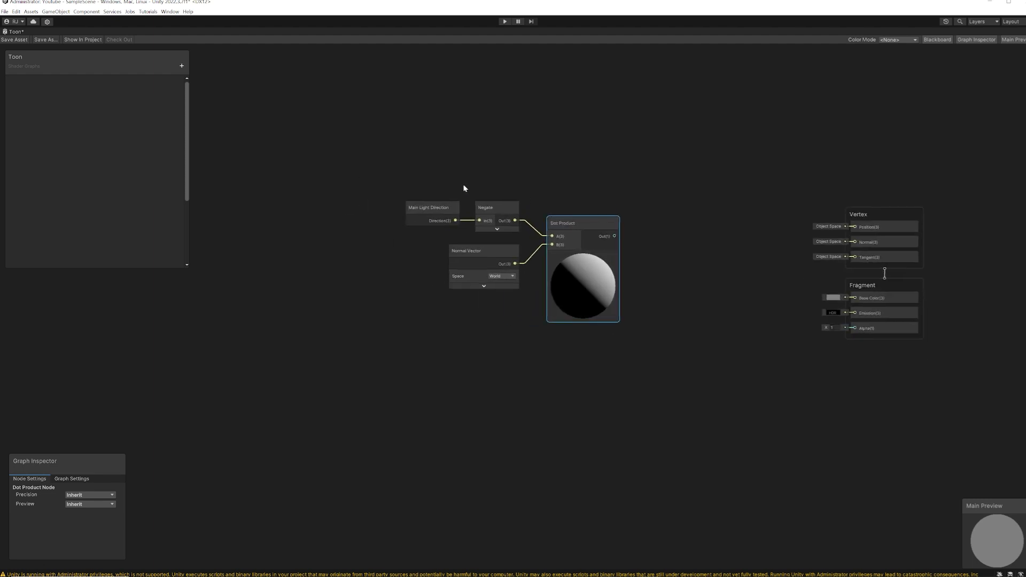
drag(398, 181, 425, 240)
click(423, 183)
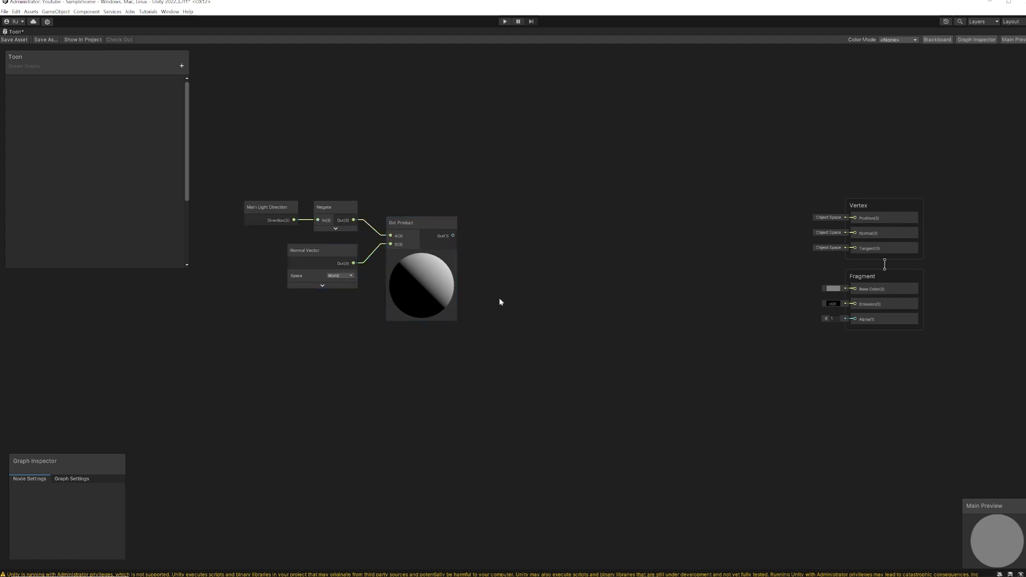
Add a Remap node fed by the Dot Product output, collapse its preview and align it beside Dot Product.
middle_drag(532, 266, 530, 287)
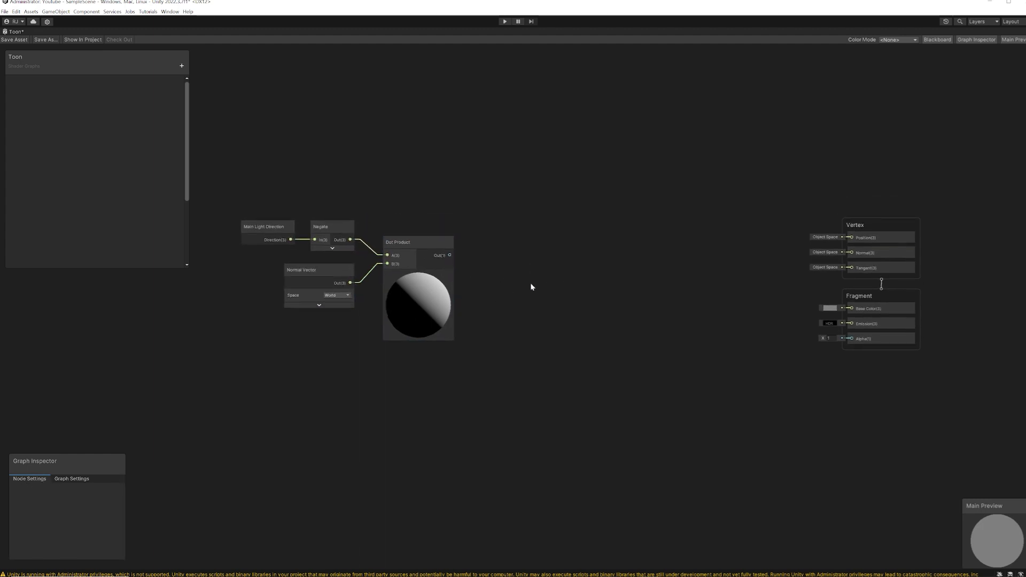
scroll(503, 261, up, 3)
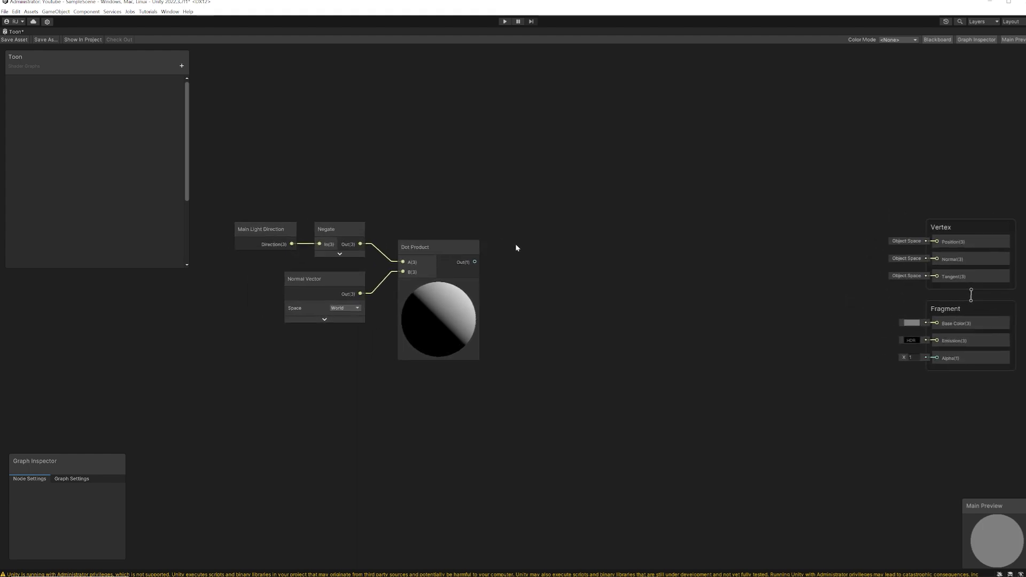
key(space)
text(remap)
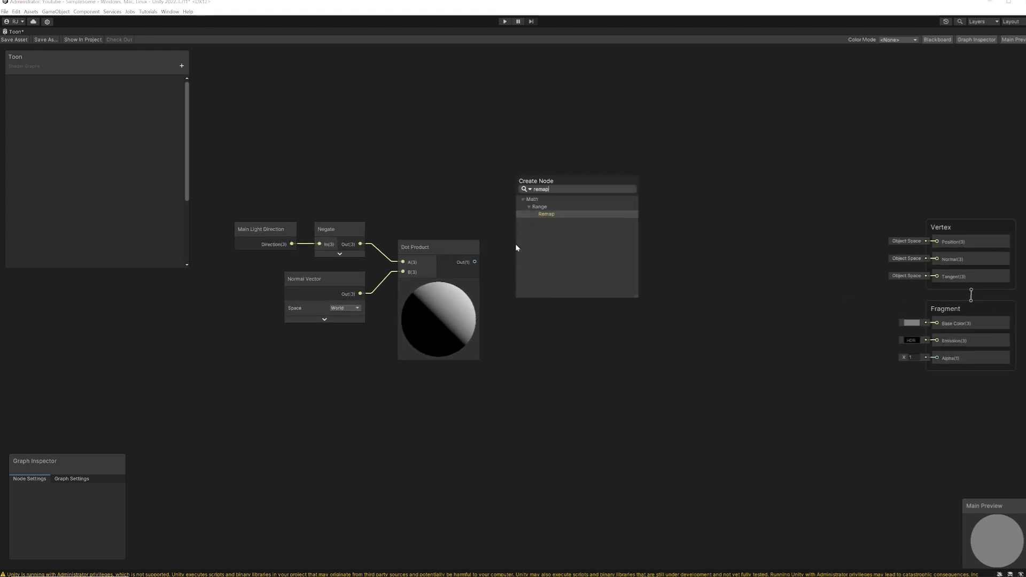
key(Return)
drag(539, 257, 551, 248)
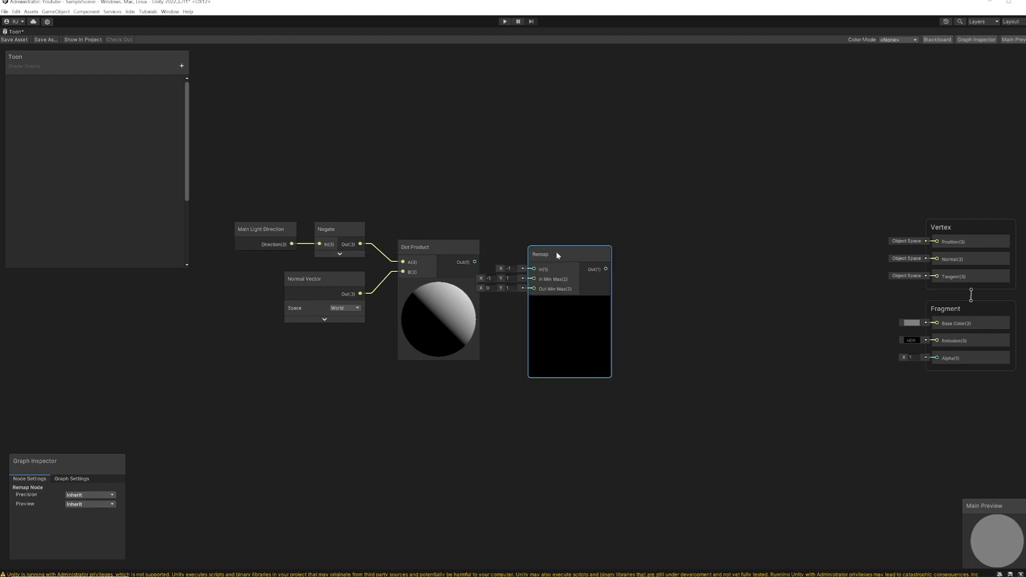
drag(476, 264, 544, 248)
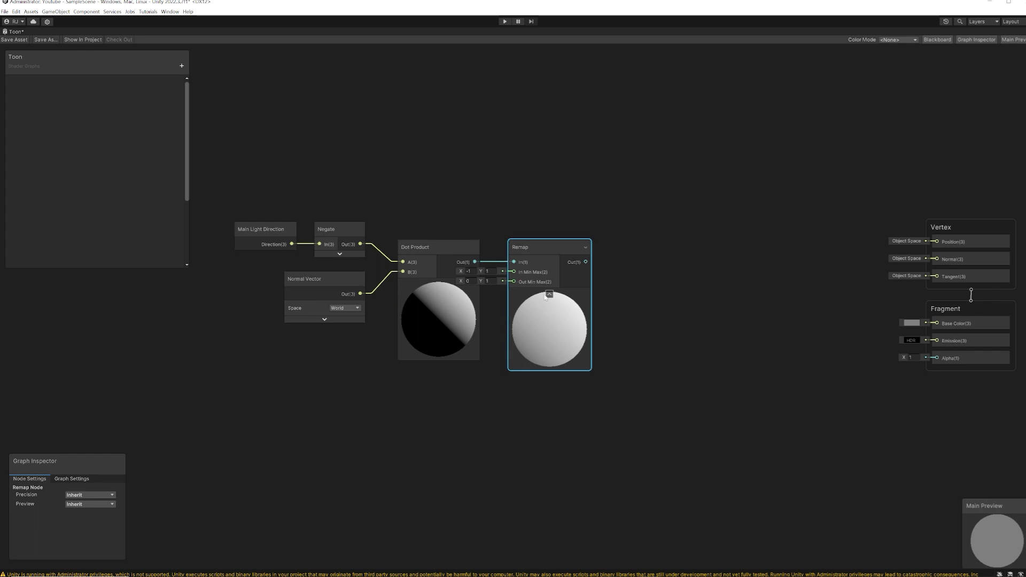
click(549, 294)
mouse_move(535, 252)
mouse_down()
mouse_move(524, 243)
mouse_move(534, 242)
mouse_up()
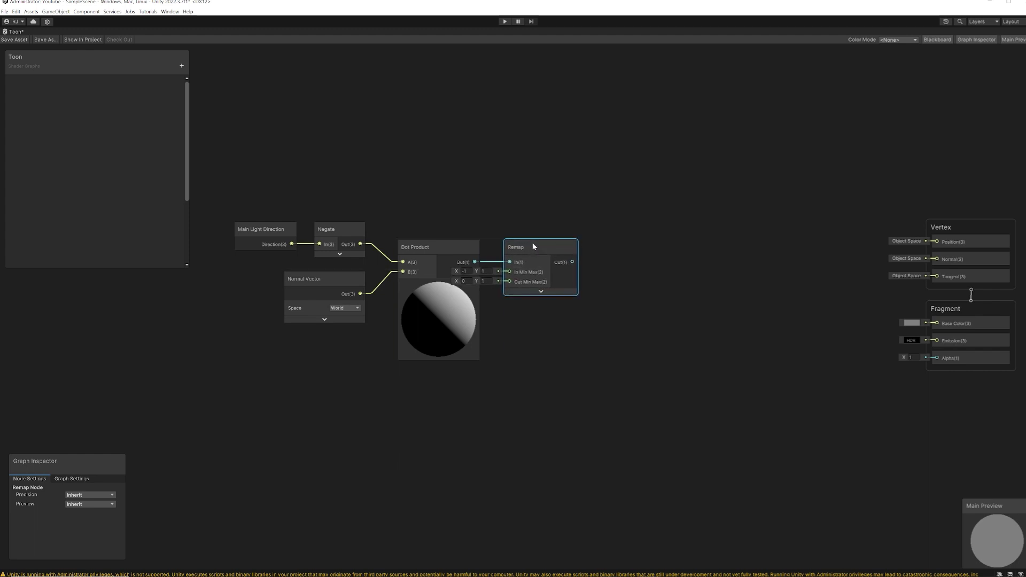
Add a Vector 2 node above Remap and connect the Remap output to its X input.
middle_drag(511, 200, 504, 216)
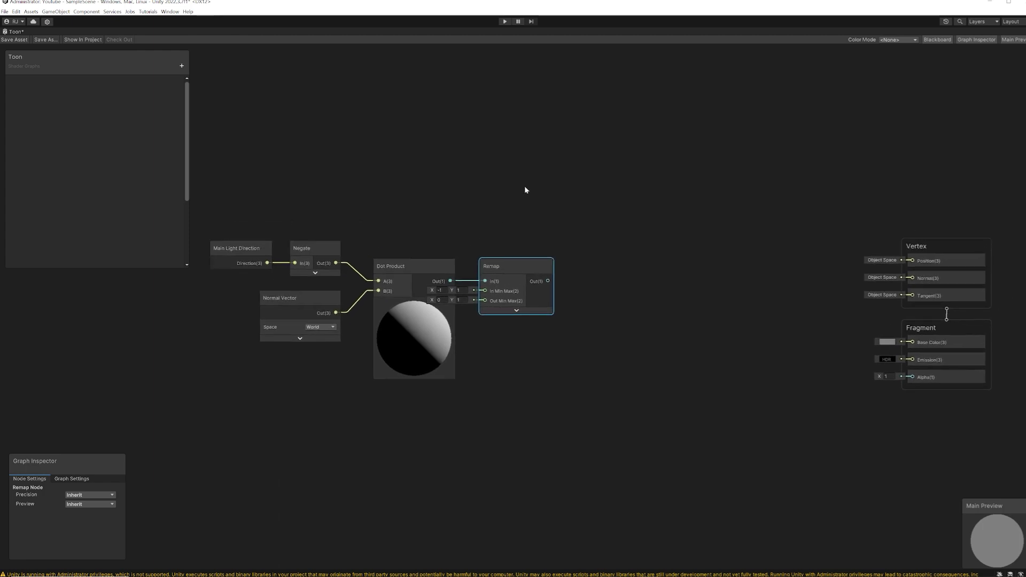
key(space)
text(vector)
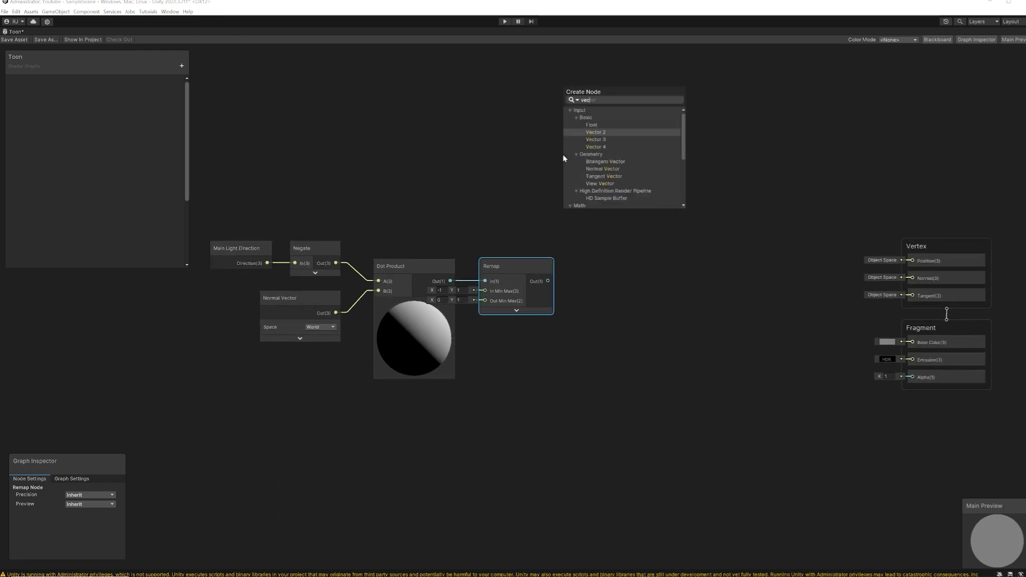
click(617, 133)
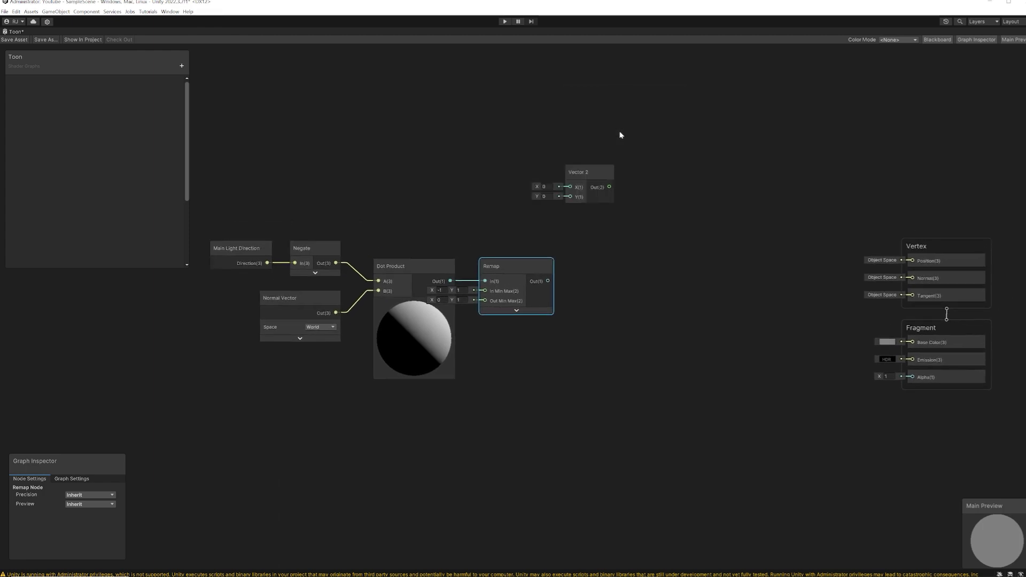
drag(590, 169, 613, 155)
drag(548, 281, 580, 160)
middle_drag(636, 177, 529, 285)
drag(464, 281, 466, 277)
mouse_move(493, 337)
middle_down()
mouse_move(499, 319)
mouse_move(493, 325)
middle_up()
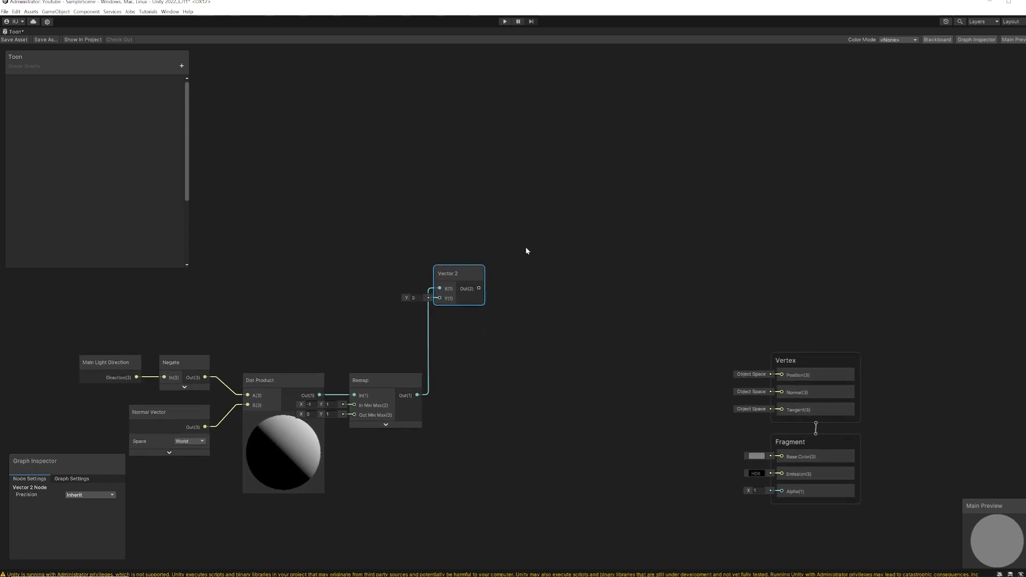
Add a Sample Texture 2D node and connect the Vector 2 output to its UV input.
click(536, 215)
key(space)
text(sample)
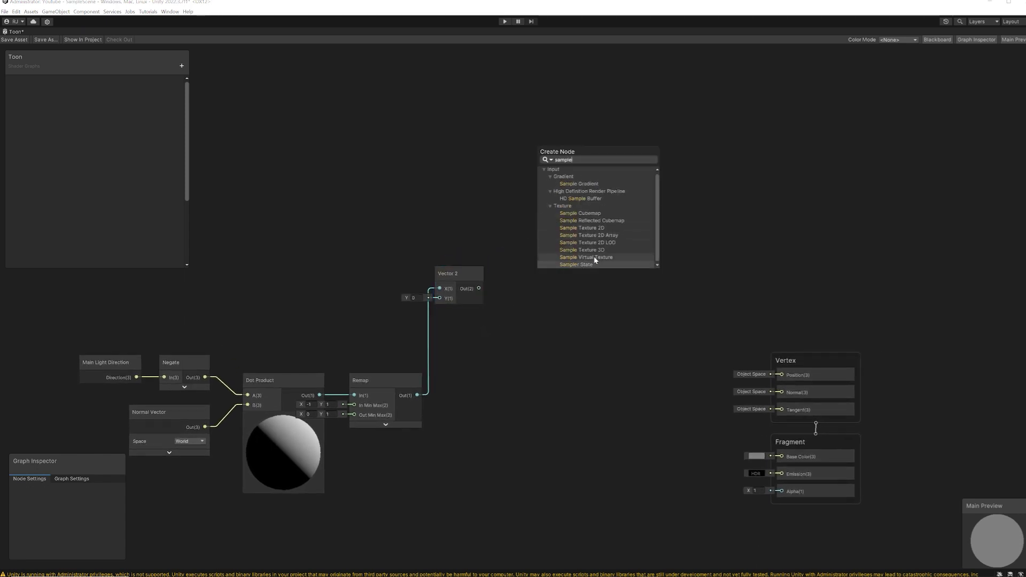
click(606, 228)
drag(480, 292, 523, 192)
middle_drag(442, 276, 441, 297)
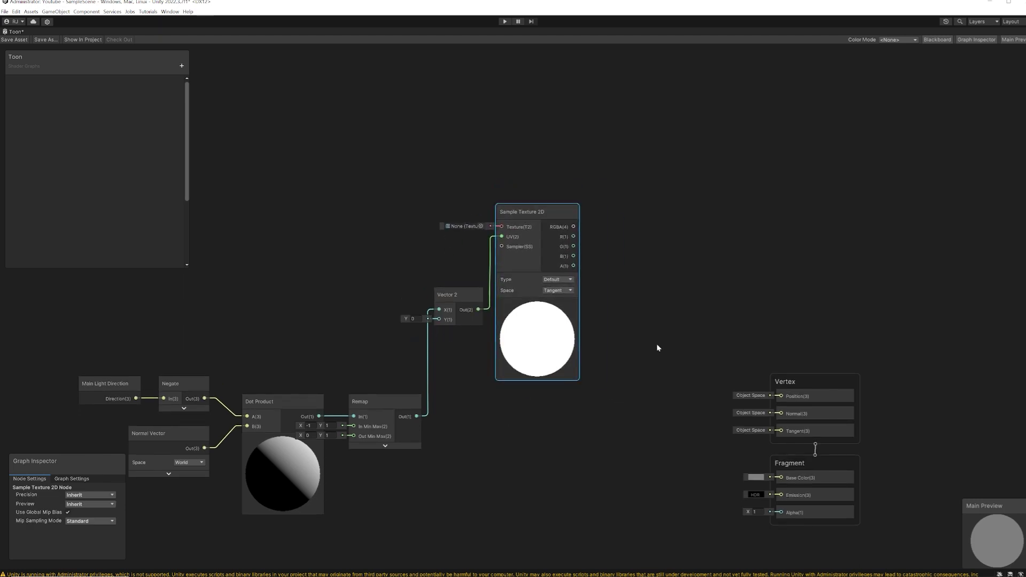
Add a Texture 2D Asset node on the Sample Texture 2D node's Texture input and convert it to a property.
mouse_move(407, 263)
middle_down()
mouse_move(418, 255)
mouse_move(424, 264)
middle_up()
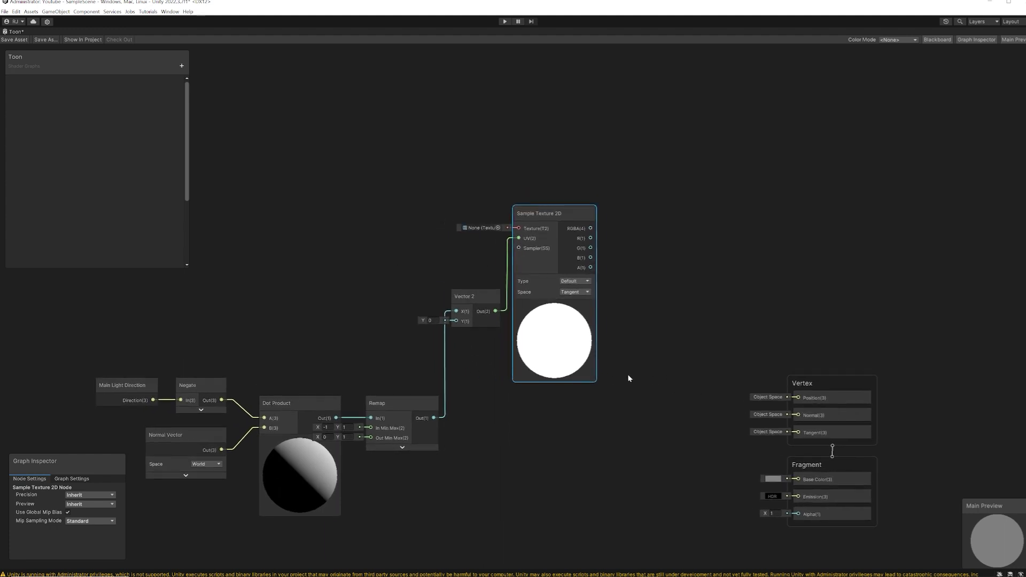
middle_drag(484, 353, 492, 352)
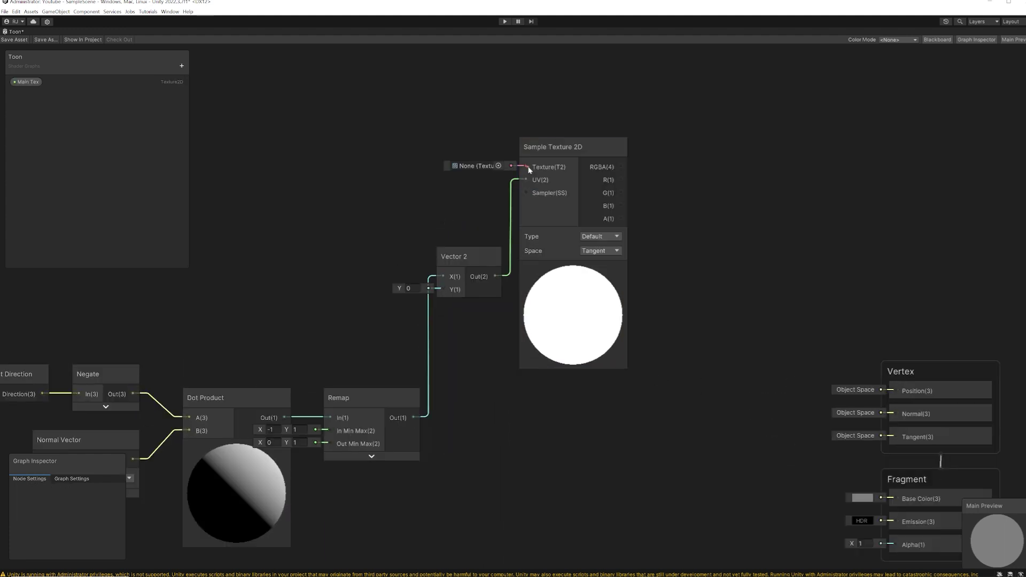
drag(526, 166, 393, 151)
text(t)
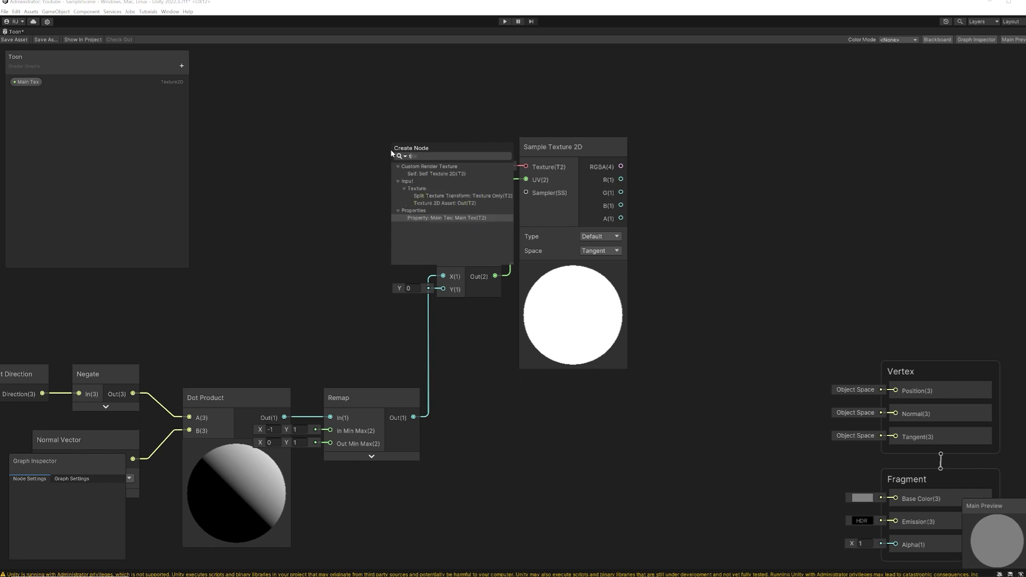
text(exture)
key(Return)
drag(379, 144, 461, 152)
right_click(437, 148)
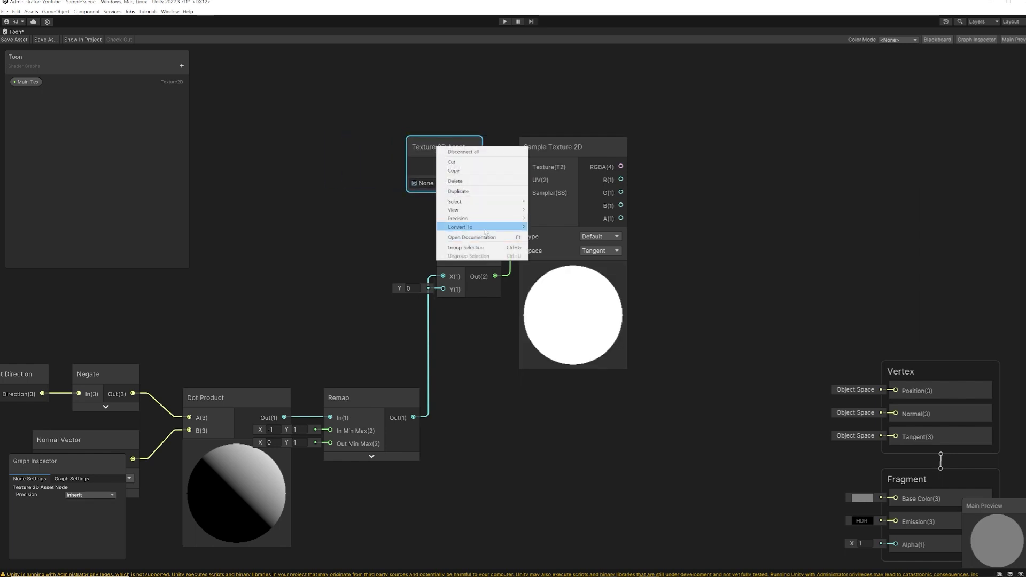
mouse_move(484, 232)
click(545, 238)
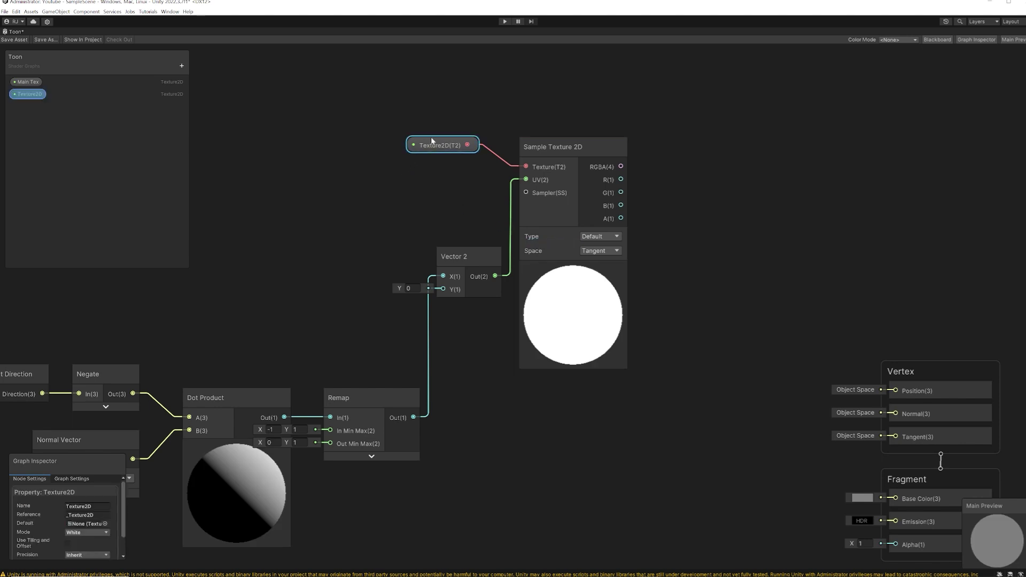
Rename the new Texture2D property to Shadow Texture.
double_click(32, 95)
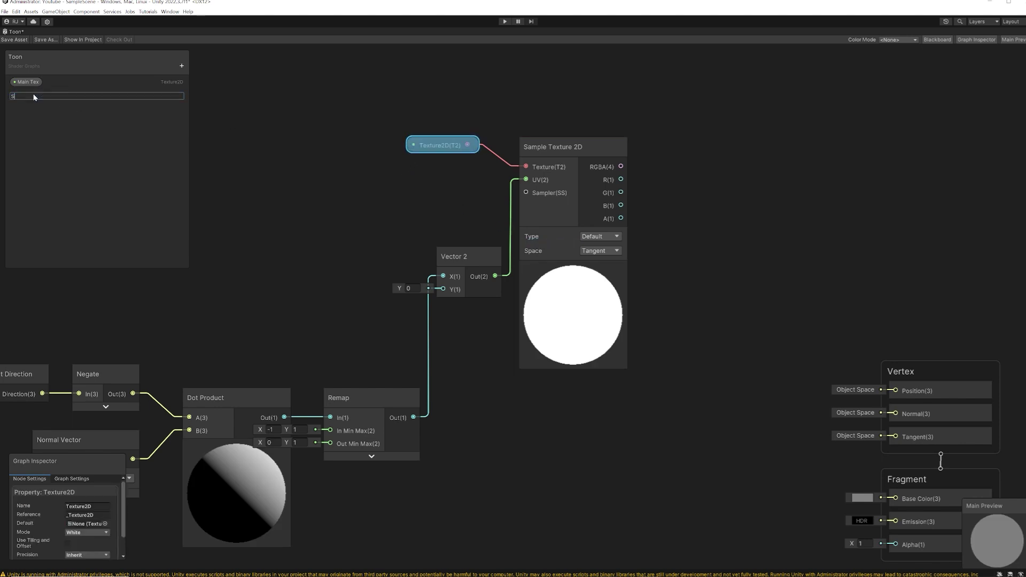
text(Shadow Texture)
key(Return)
middle_drag(347, 231, 345, 221)
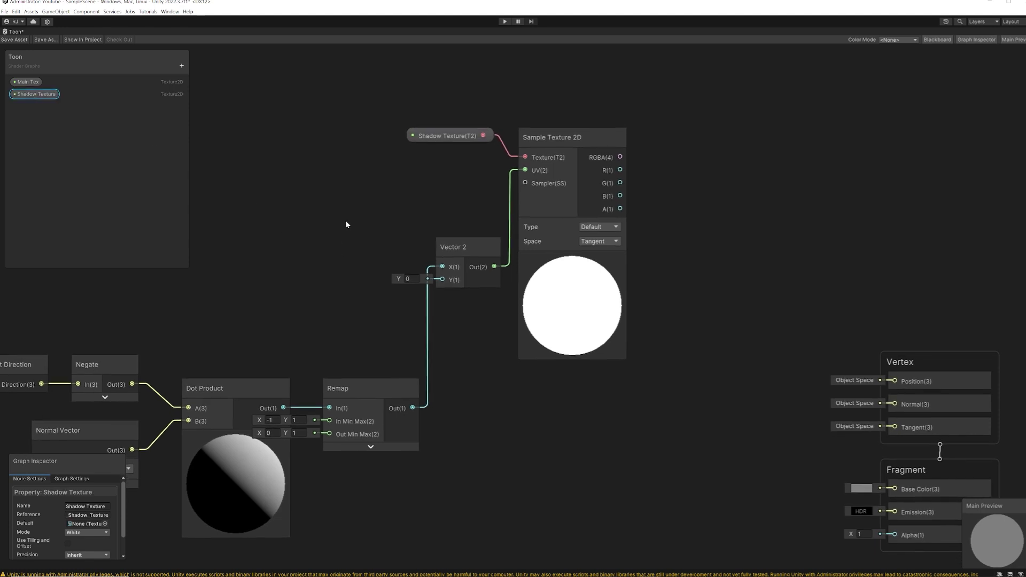
Restore the full editor layout, set gradient2 as the Shadow Texture property's default and open the image to view its bands.
key(shift+space)
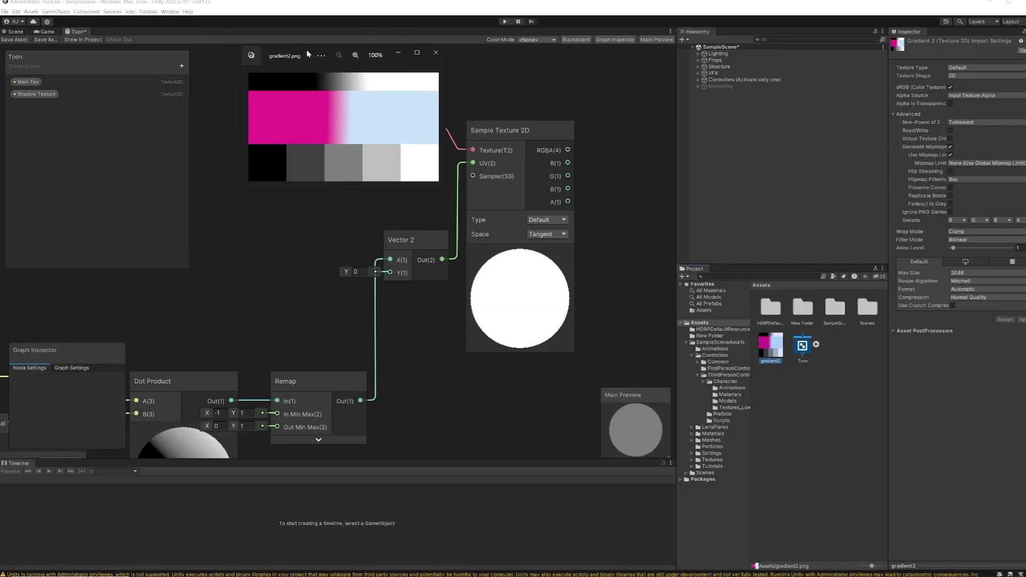
drag(313, 52, 654, 98)
scroll(347, 210, down, 1)
click(387, 141)
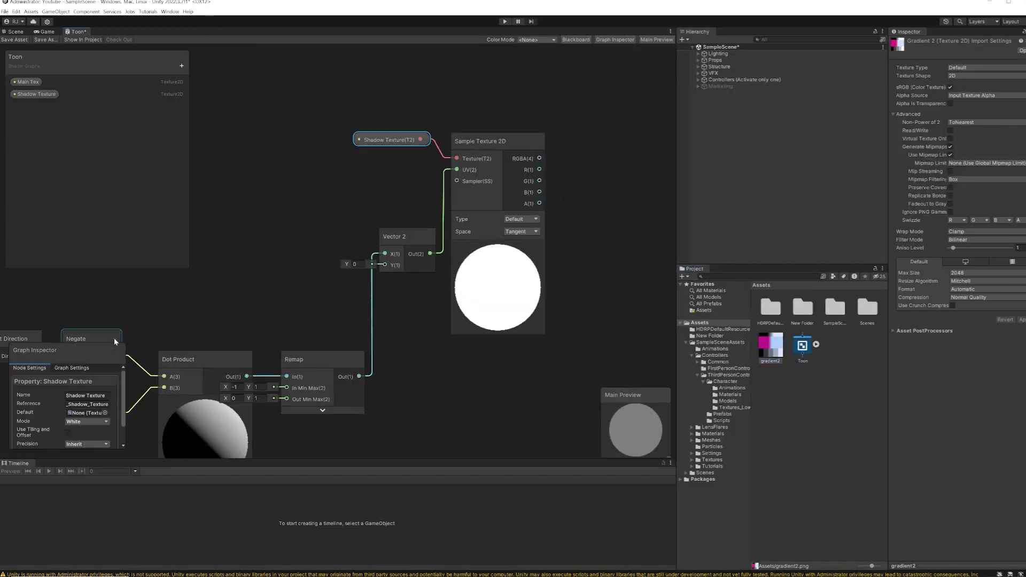
drag(771, 347, 100, 416)
middle_drag(316, 259, 301, 261)
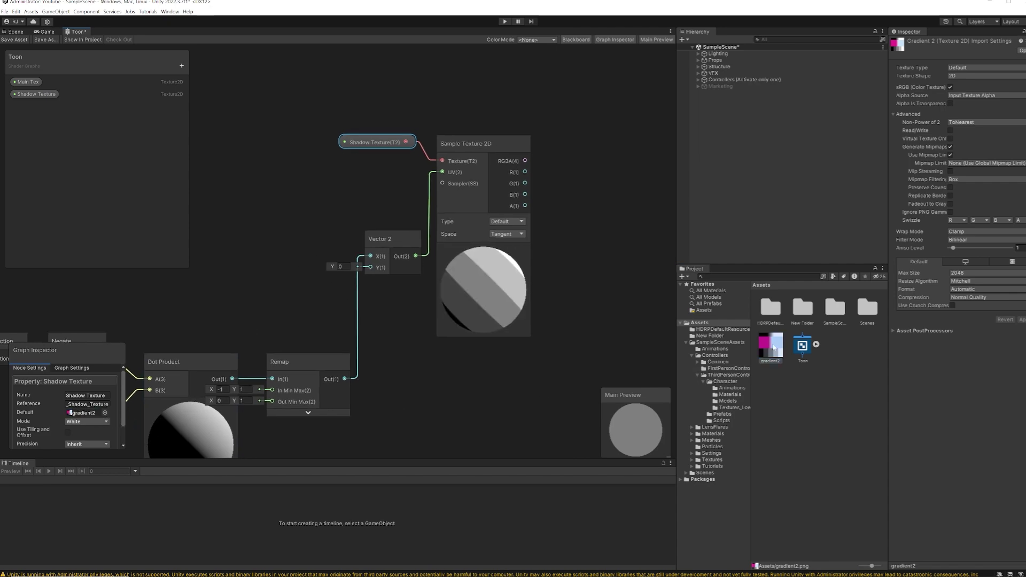
double_click(783, 348)
double_click(783, 349)
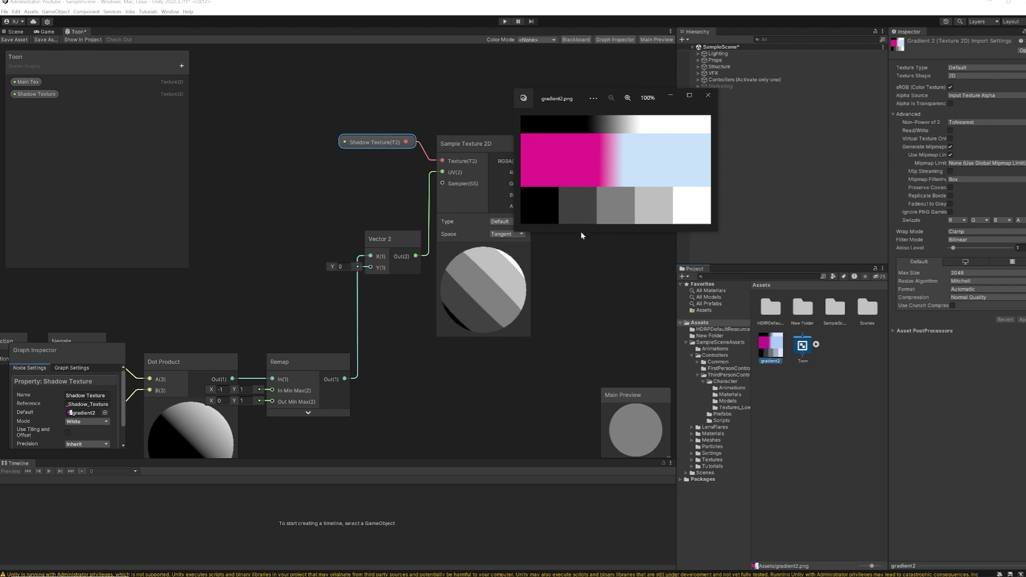
Add a Float node feeding the Vector 2 node's Y input and convert it to a property.
click(328, 289)
key(space)
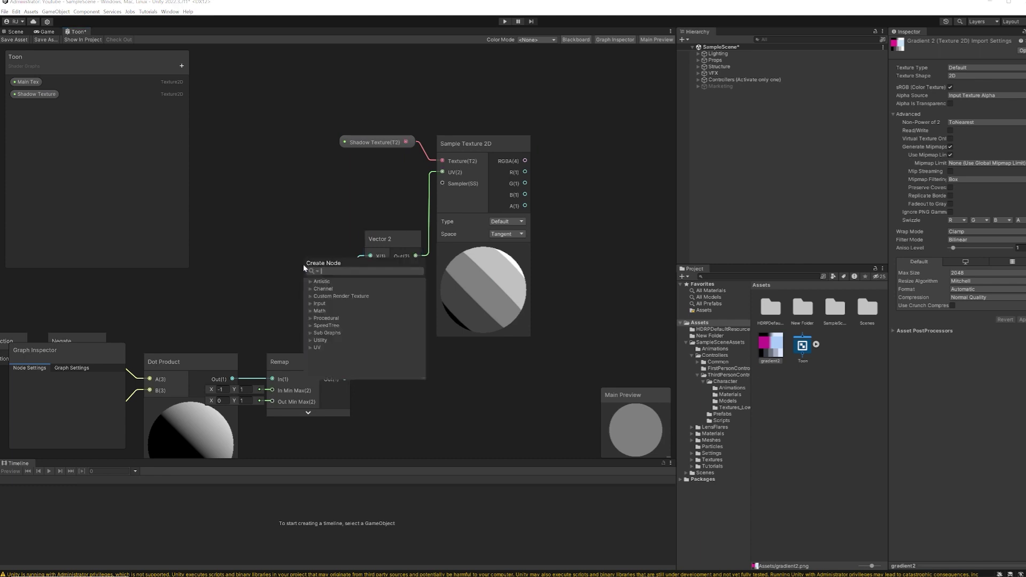
text(fl)
key(Down)
key(Return)
right_click(288, 265)
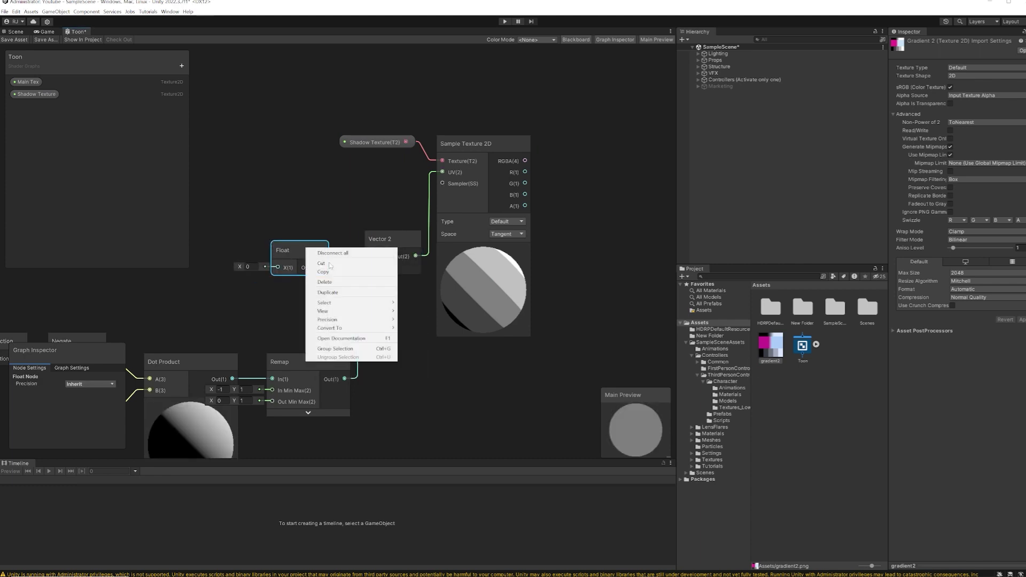
mouse_move(331, 327)
click(422, 327)
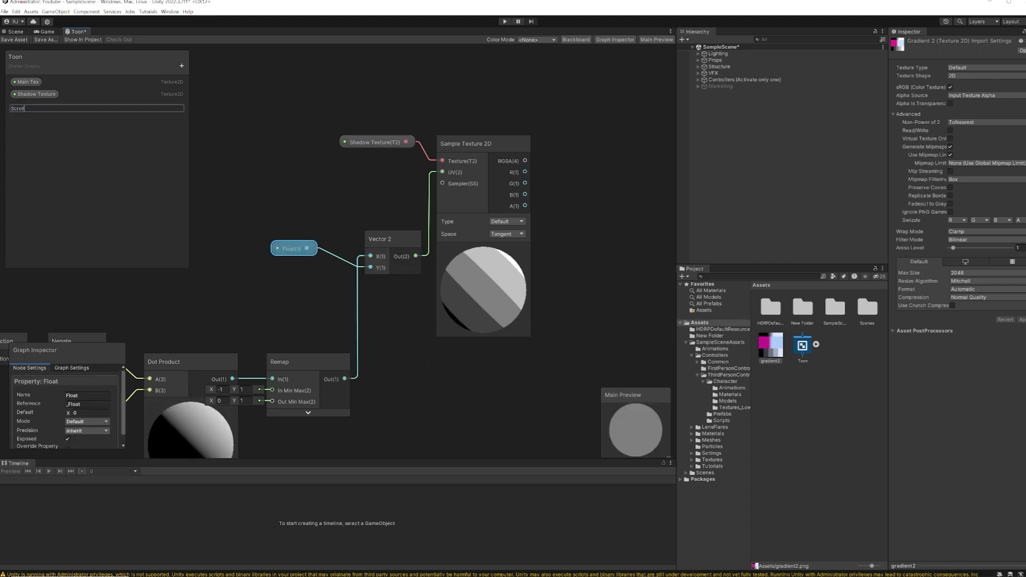
Name the float property Scroll and set its mode to Slider.
text(Scroll)
key(Return)
click(87, 421)
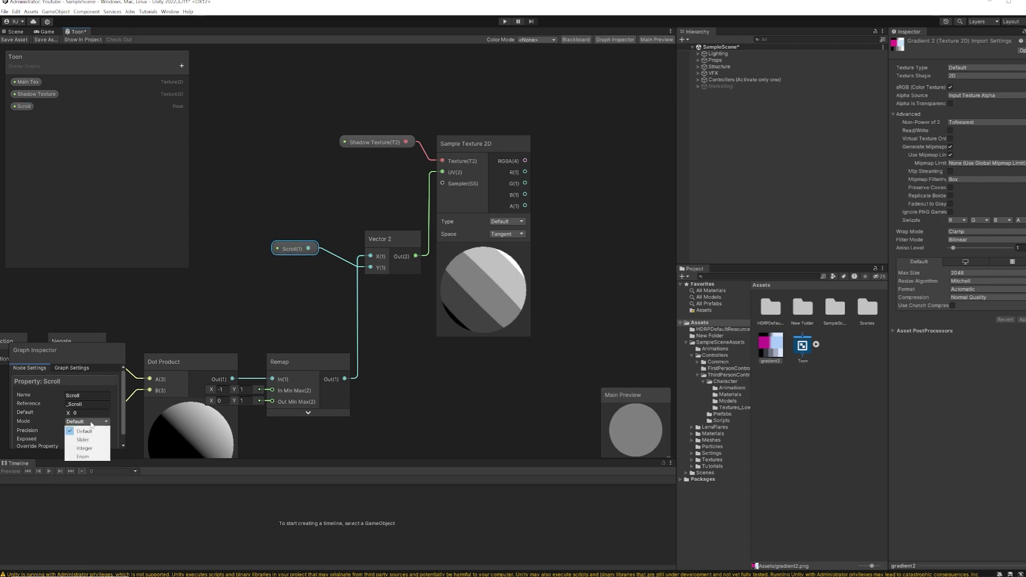
click(89, 444)
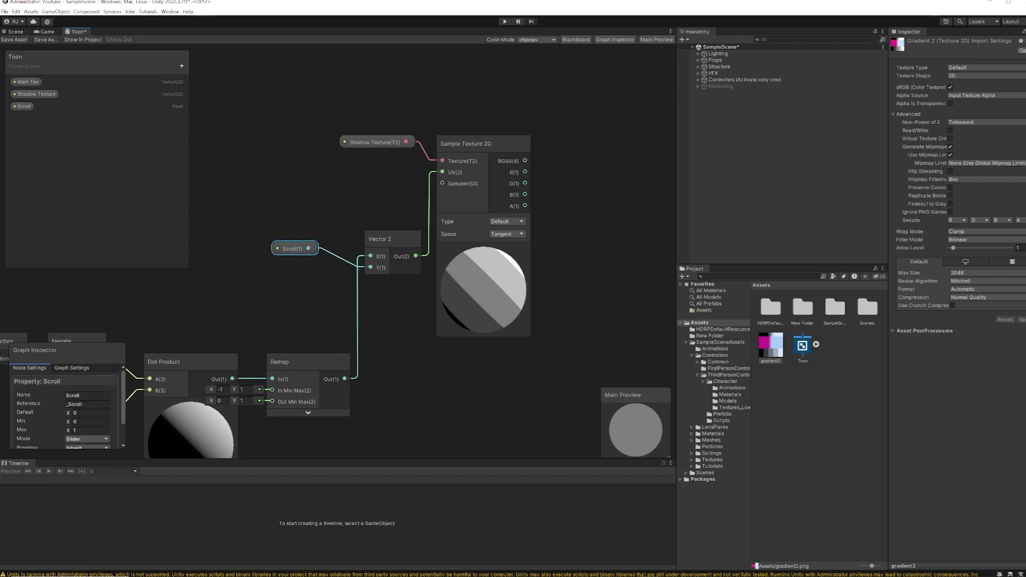
Raise the Scroll property's default value through 0.75 to 0.9 to preview the different gradient bands.
drag(68, 412, 73, 409)
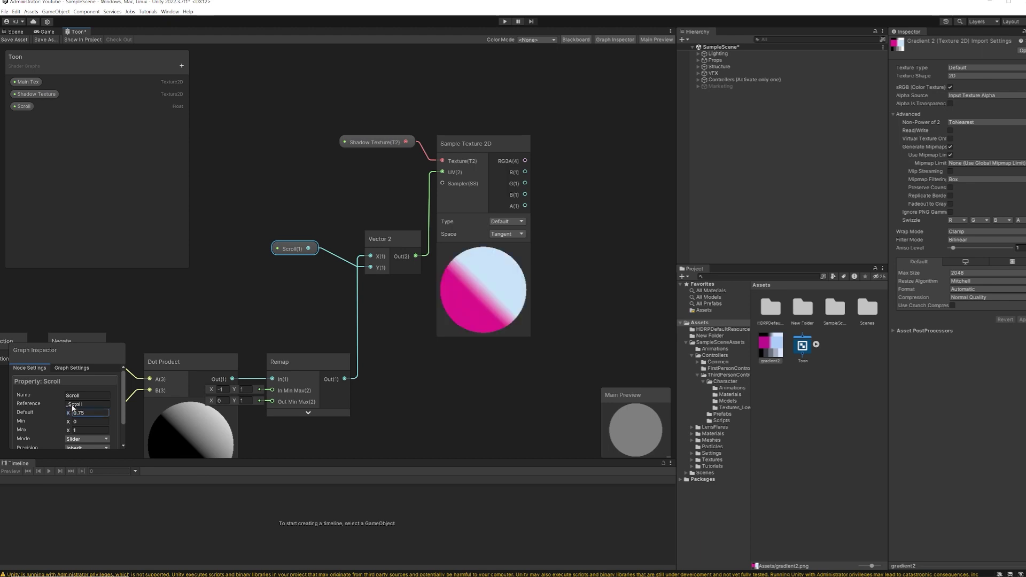
drag(73, 413, 73, 413)
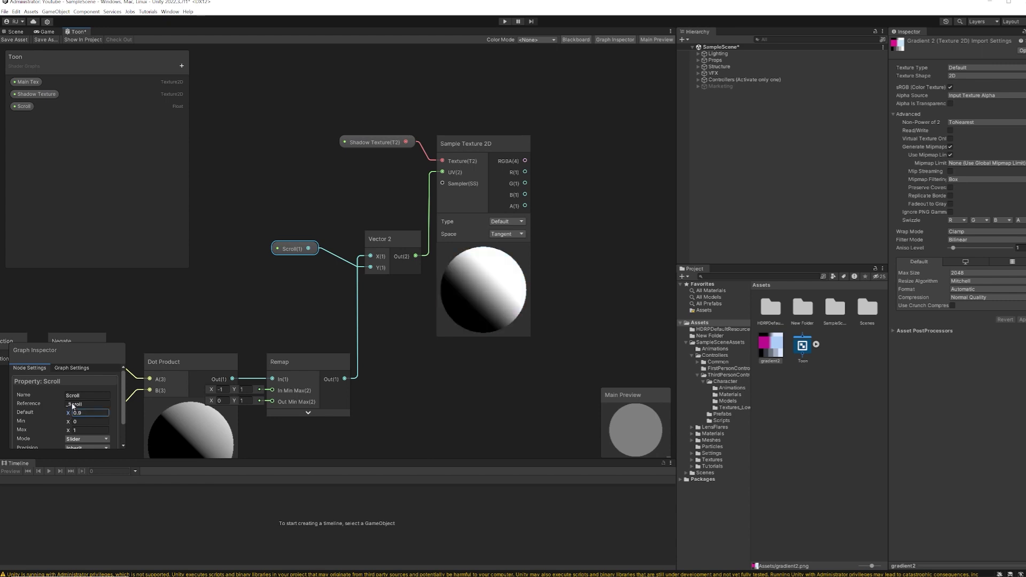
click(387, 364)
Add a second Sample Texture 2D node between the first one and the Vertex and Fragment blocks.
middle_drag(426, 366, 349, 345)
scroll(453, 315, down, 2)
scroll(375, 312, down, 1)
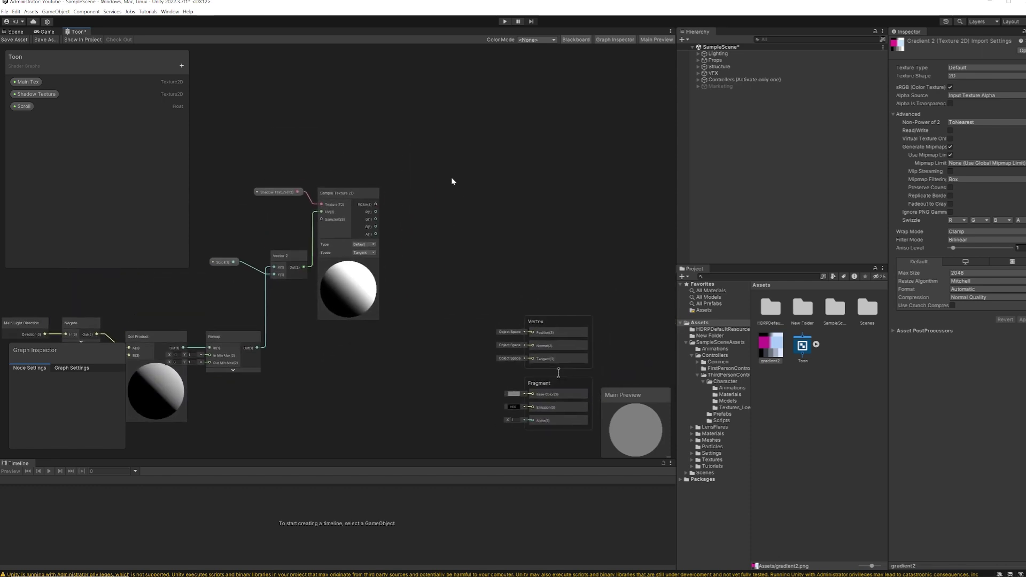
key(space)
text(sample)
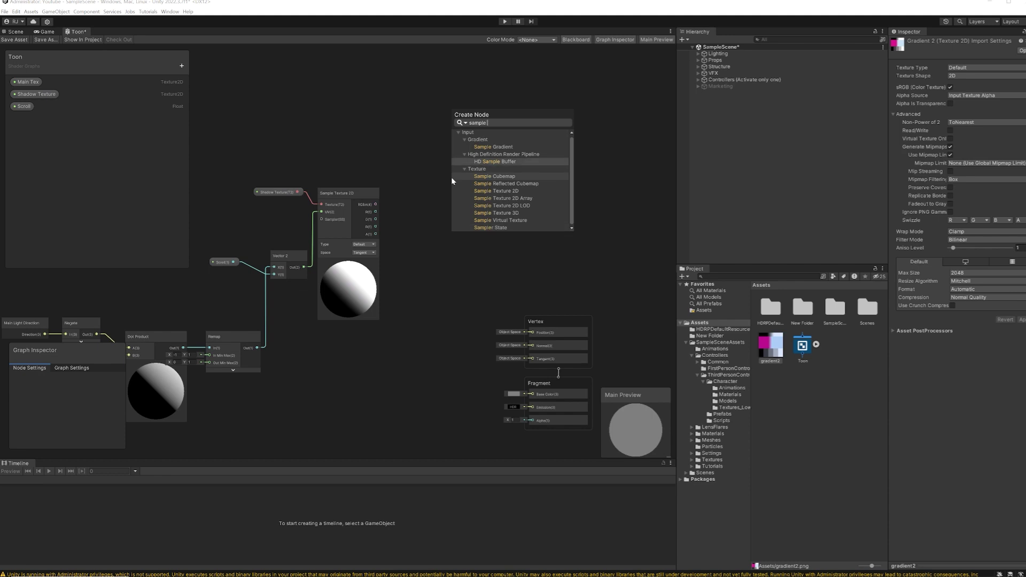
click(498, 191)
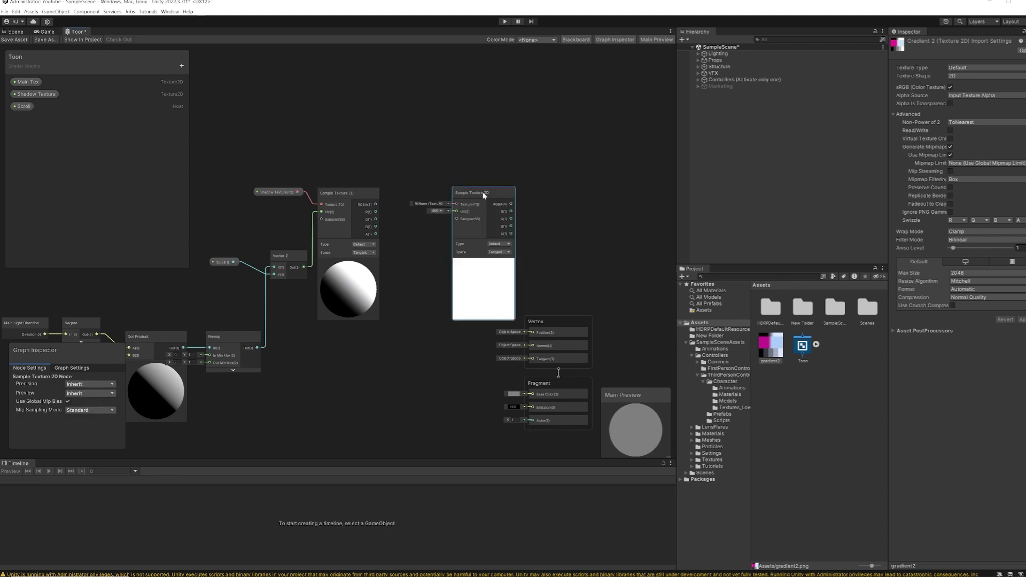
Feed the second Sample Texture 2D node's Texture input from a new Texture 2D Asset node and convert that node to a property.
drag(484, 196, 392, 151)
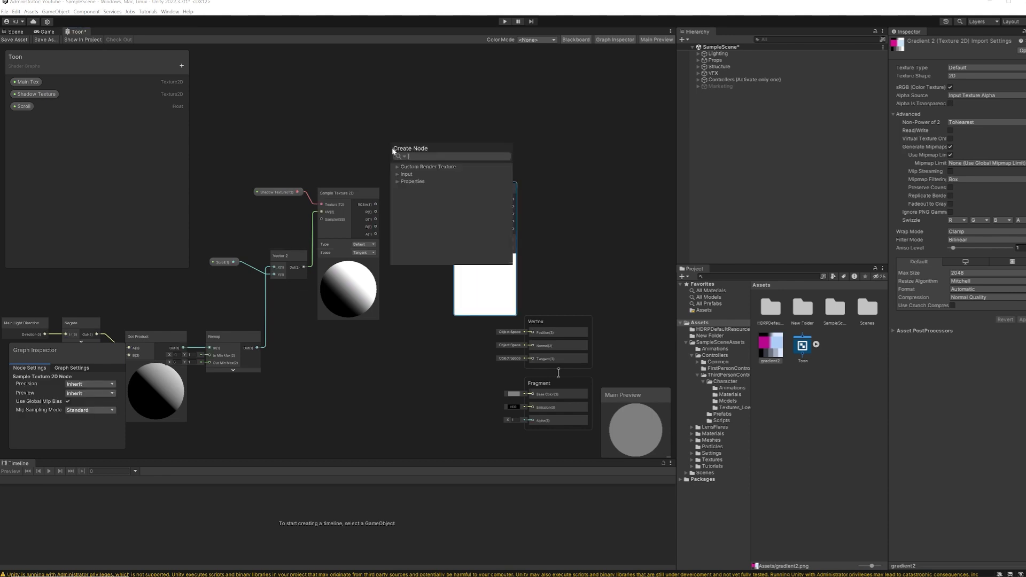
text(texture)
key(Return)
click(380, 153)
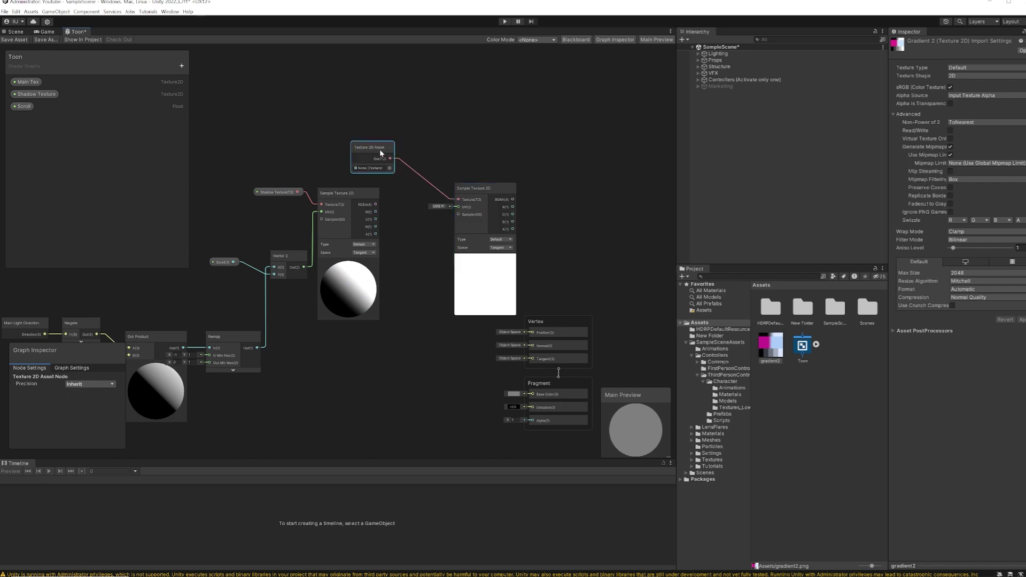
right_click(380, 154)
mouse_move(406, 228)
click(497, 247)
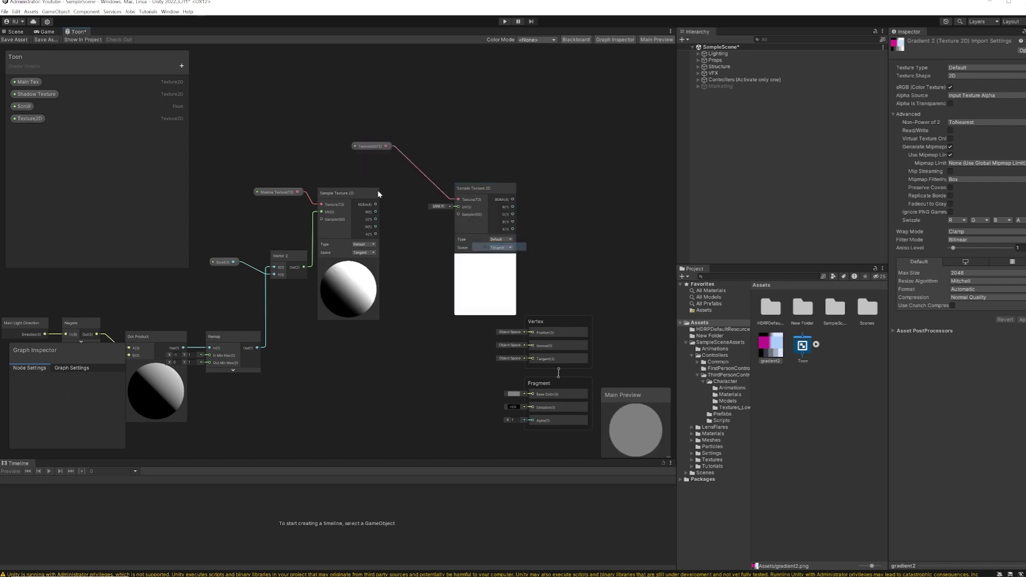
Rename the newest Texture2D property to Main Tex.
click(24, 118)
double_click(21, 118)
text(M)
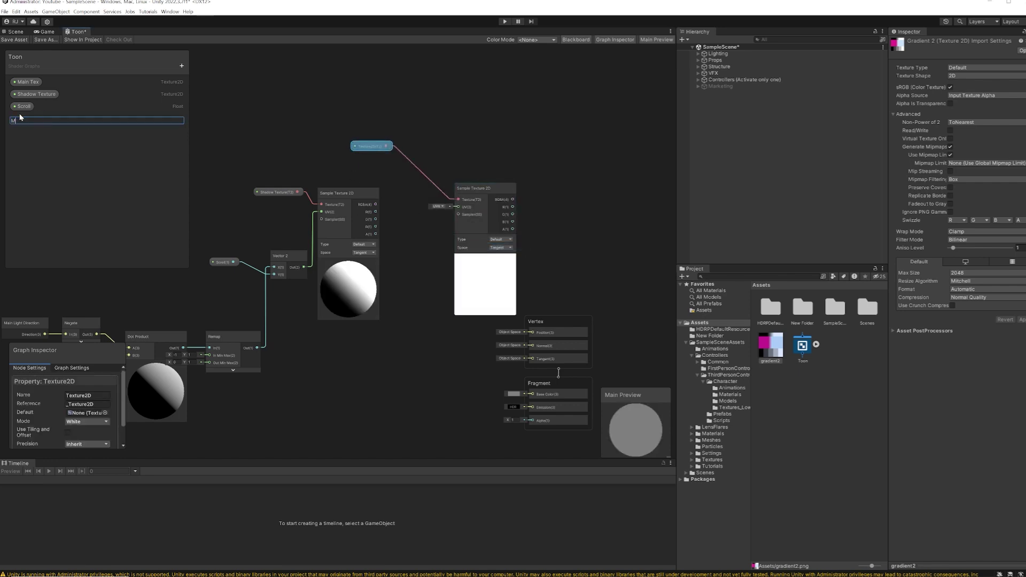
text(ain Tex)
key(Return)
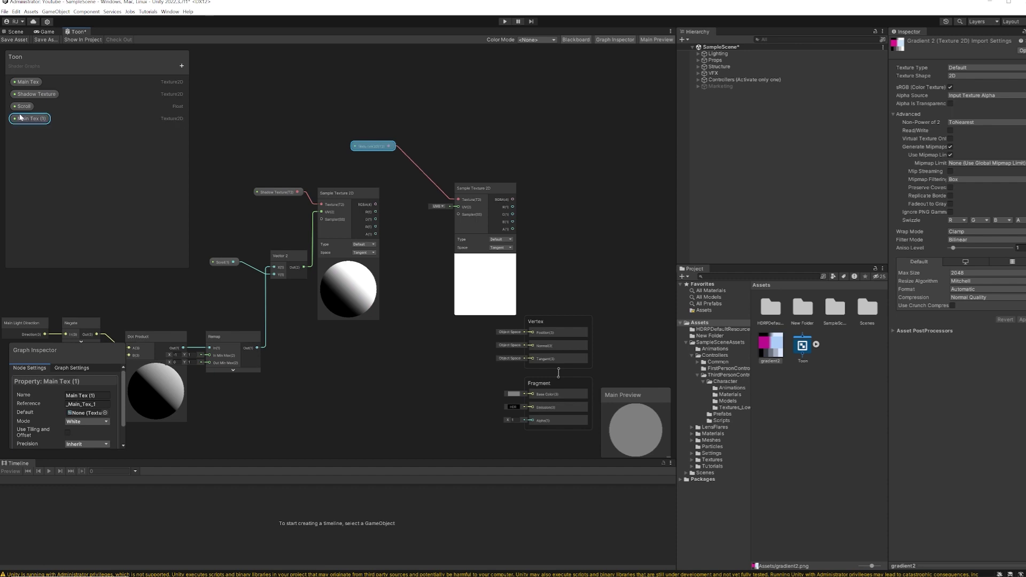
Move the new main texture property node close beside the second Sample Texture 2D node and align the two.
middle_drag(374, 167, 422, 158)
drag(426, 141, 476, 182)
middle_drag(457, 144, 489, 114)
drag(489, 115, 540, 191)
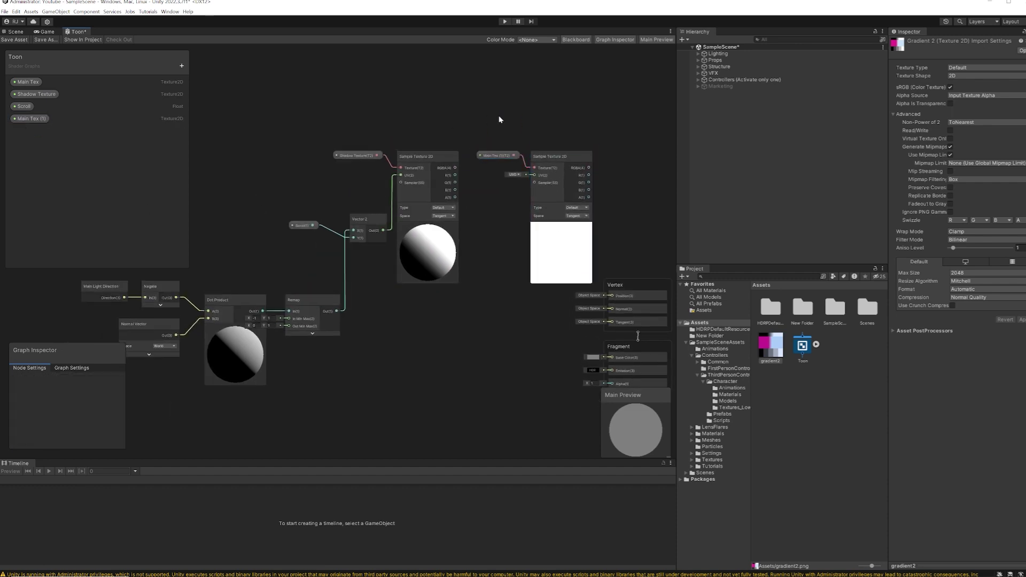
Add a Multiply node, feed it the RGBA outputs of both texture samplers and connect its output to Base Color.
middle_drag(499, 119, 469, 96)
middle_drag(495, 253, 504, 244)
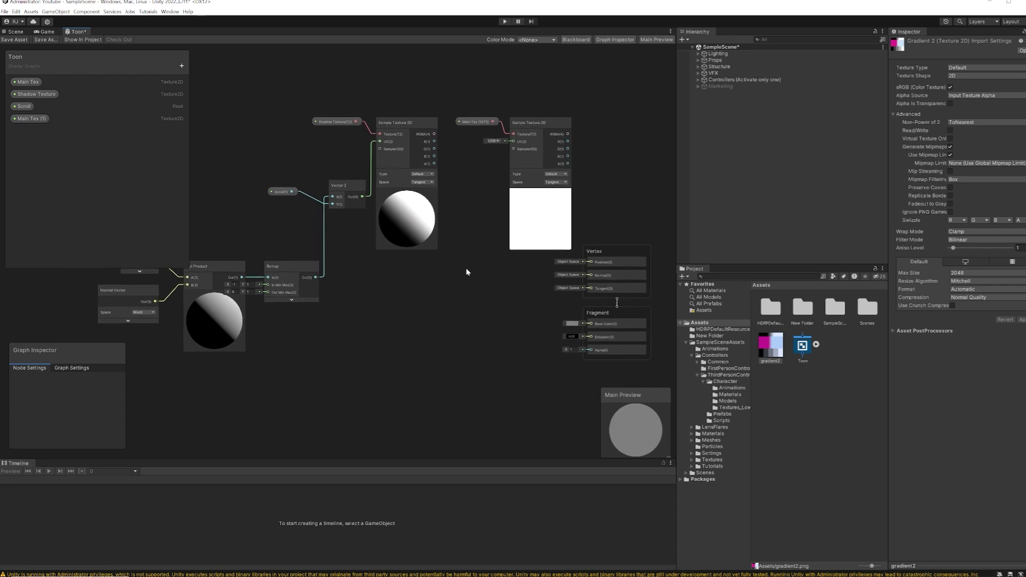
key(space)
text(mult)
key(Return)
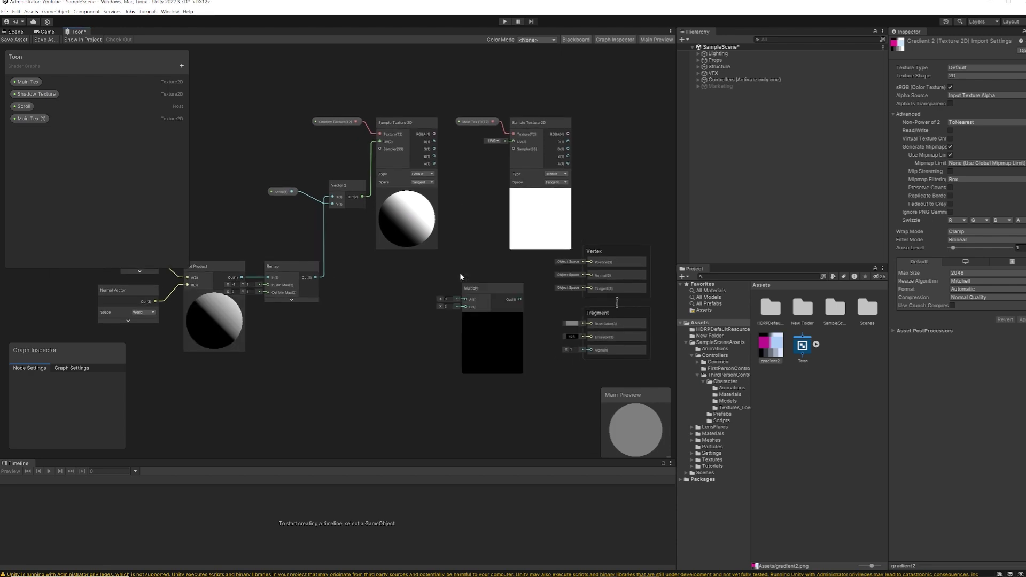
drag(470, 285, 508, 273)
drag(567, 135, 484, 284)
mouse_move(435, 134)
mouse_down()
mouse_move(455, 245)
mouse_move(476, 283)
mouse_move(537, 291)
mouse_move(581, 328)
mouse_move(590, 323)
mouse_up()
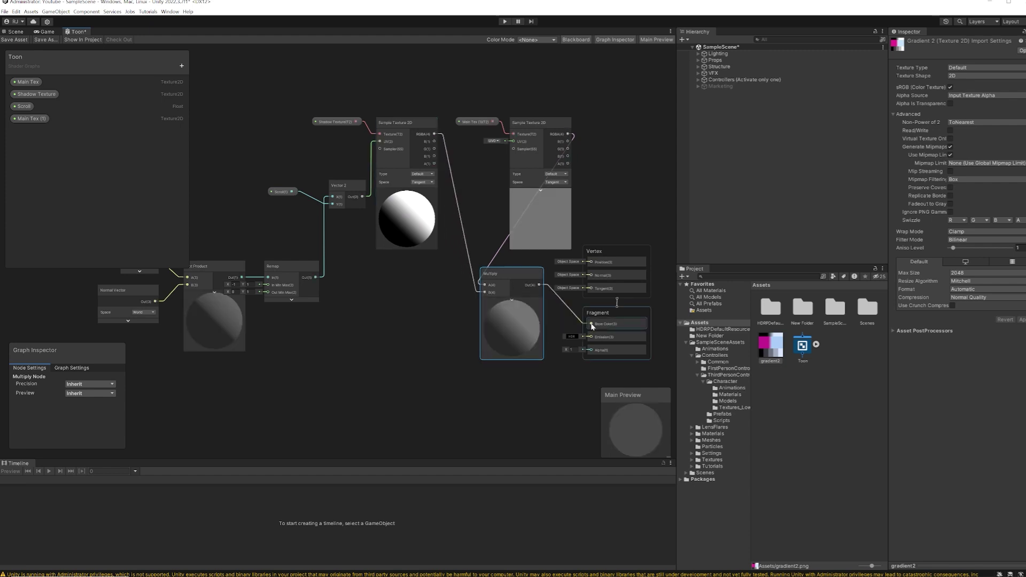
Lower the Scroll property's default value so the shader samples the stepped grey band of the gradient.
scroll(414, 367, down, 3)
scroll(434, 319, up, 2)
middle_drag(435, 319, 410, 349)
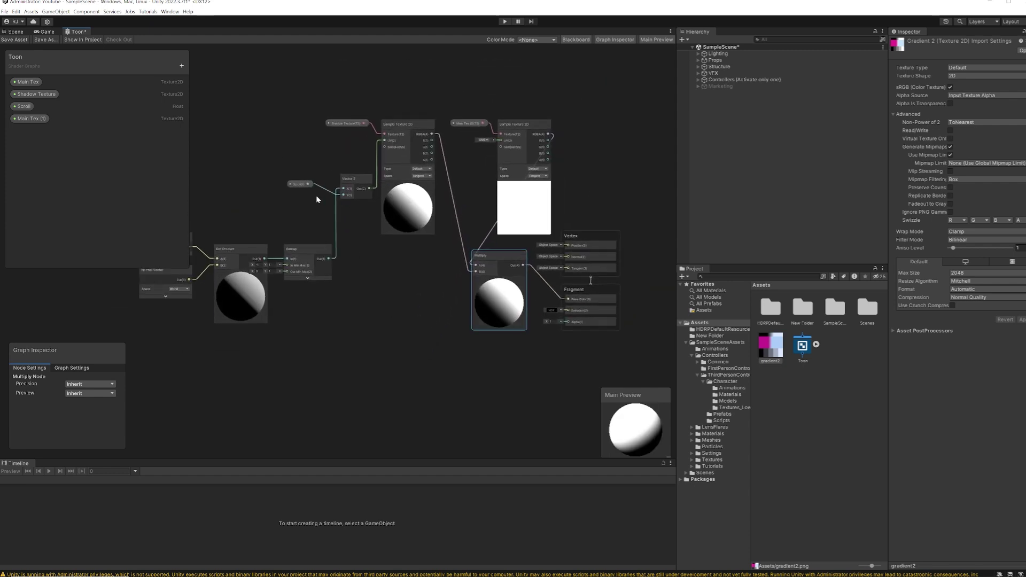
click(297, 184)
drag(68, 413, 68, 422)
click(342, 365)
Move the texture sampling nodes well above the lighting and output nodes, placing Multiply below the main texture sampler.
scroll(352, 352, down, 5)
scroll(347, 354, up, 3)
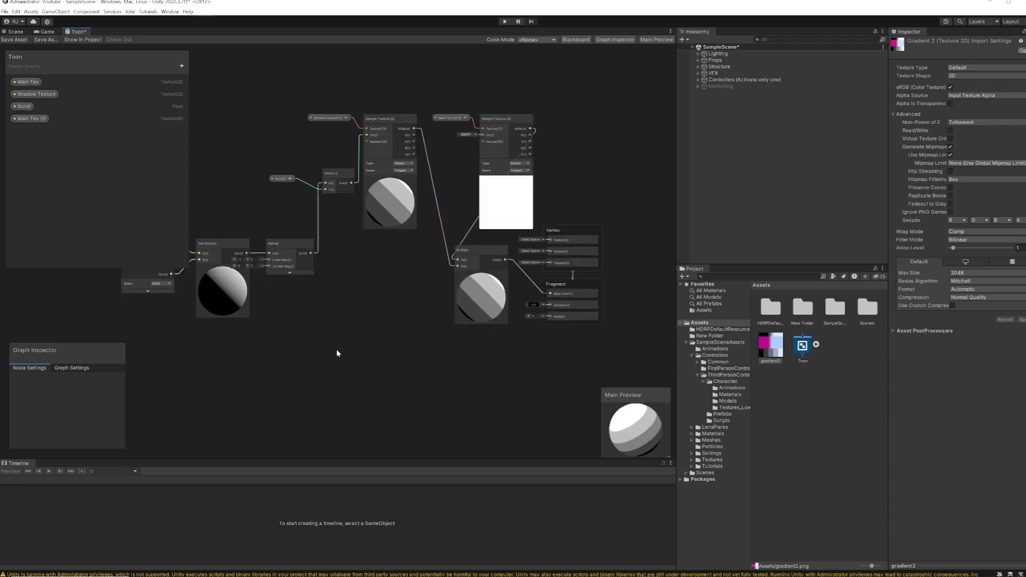
middle_drag(338, 350, 337, 385)
drag(514, 257, 533, 131)
drag(489, 331, 538, 231)
middle_drag(414, 225, 377, 345)
drag(269, 142, 527, 219)
click(516, 235)
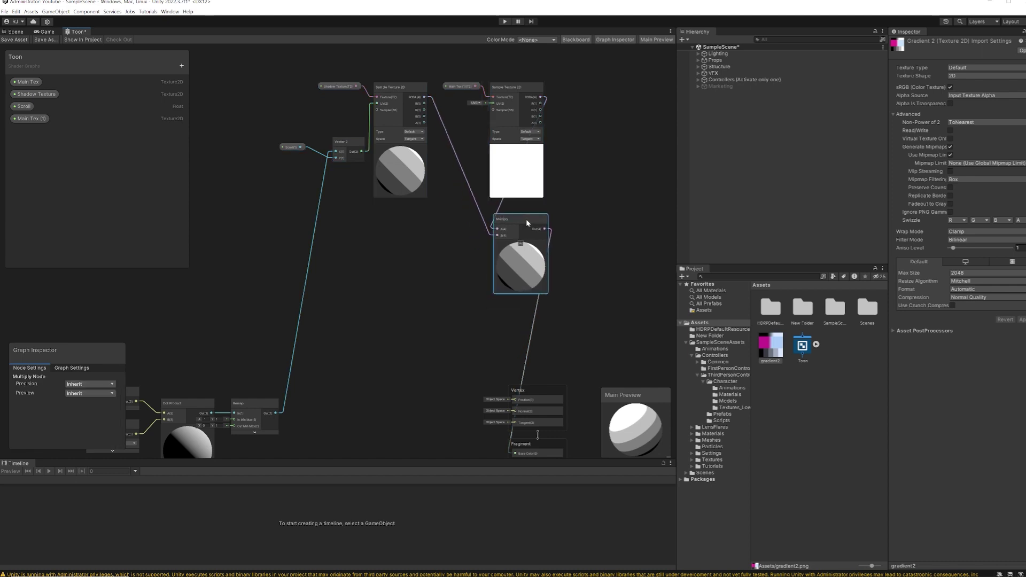
click(353, 309)
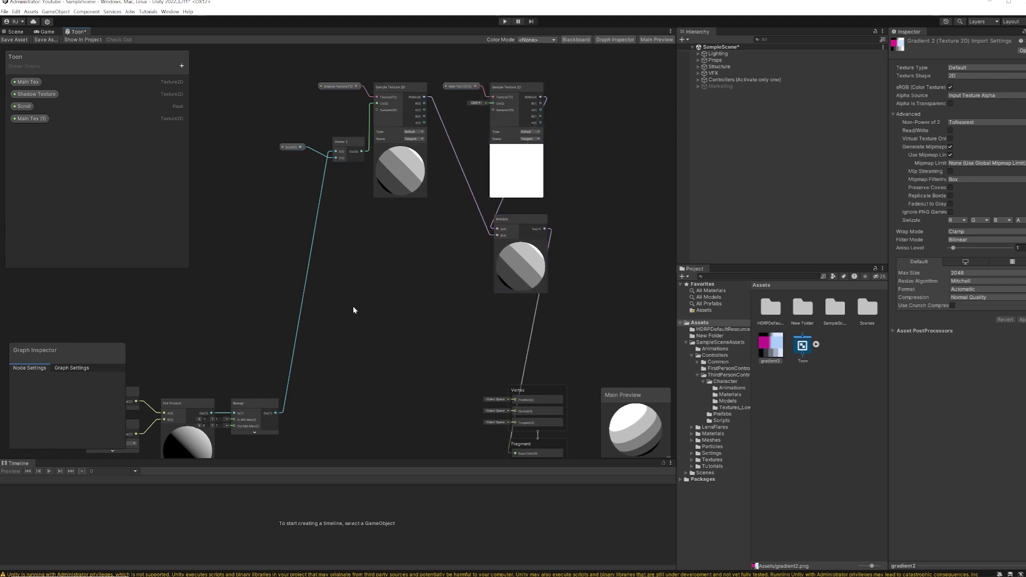
Add a Sample Gradient node beside Remap and a Gradient node that feeds its Gradient input.
middle_drag(358, 308, 545, 239)
scroll(517, 270, up, 2)
middle_drag(517, 270, 456, 224)
key(space)
text(sample grad)
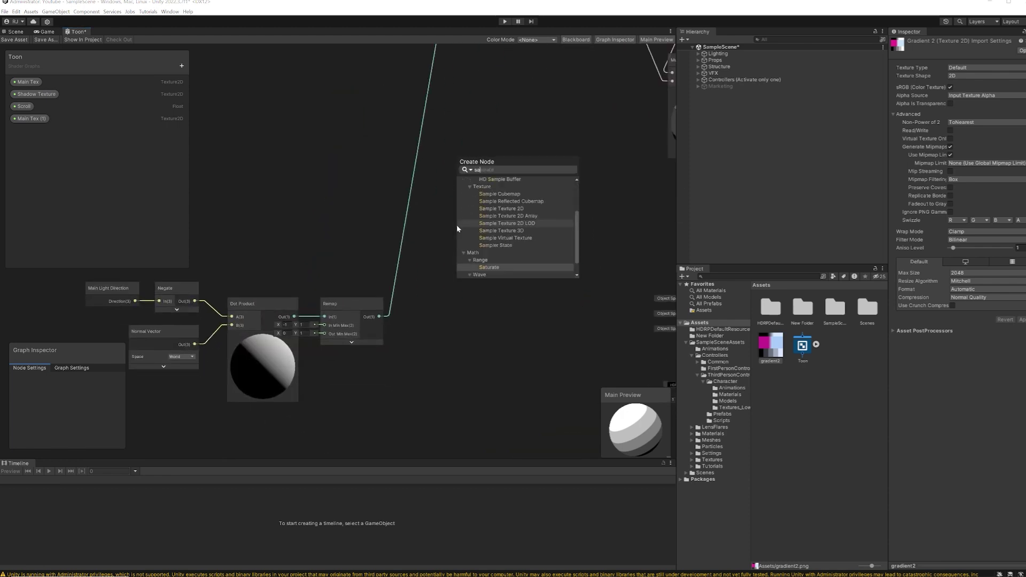
key(Return)
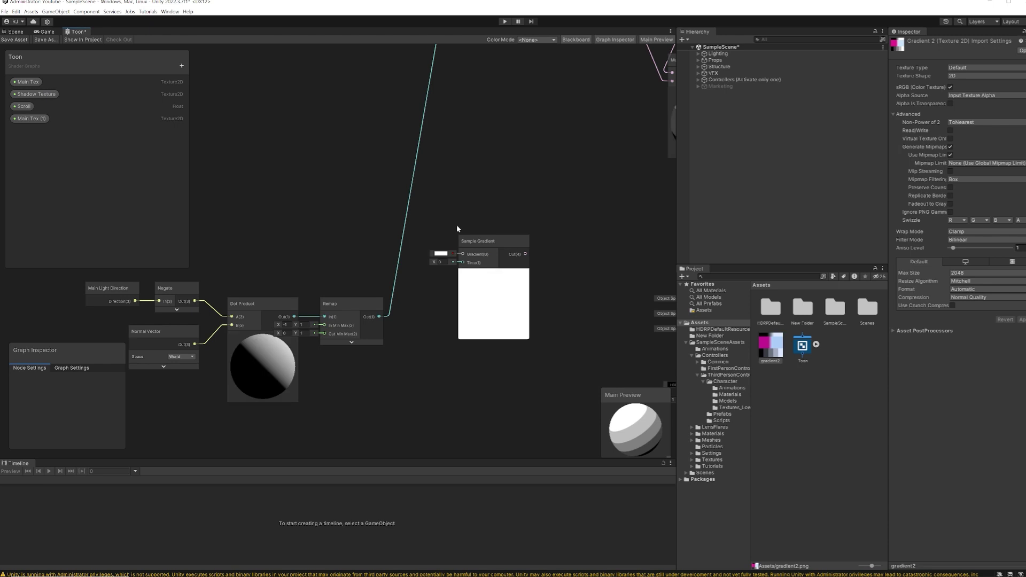
drag(488, 245, 415, 197)
text(gradient)
key(Return)
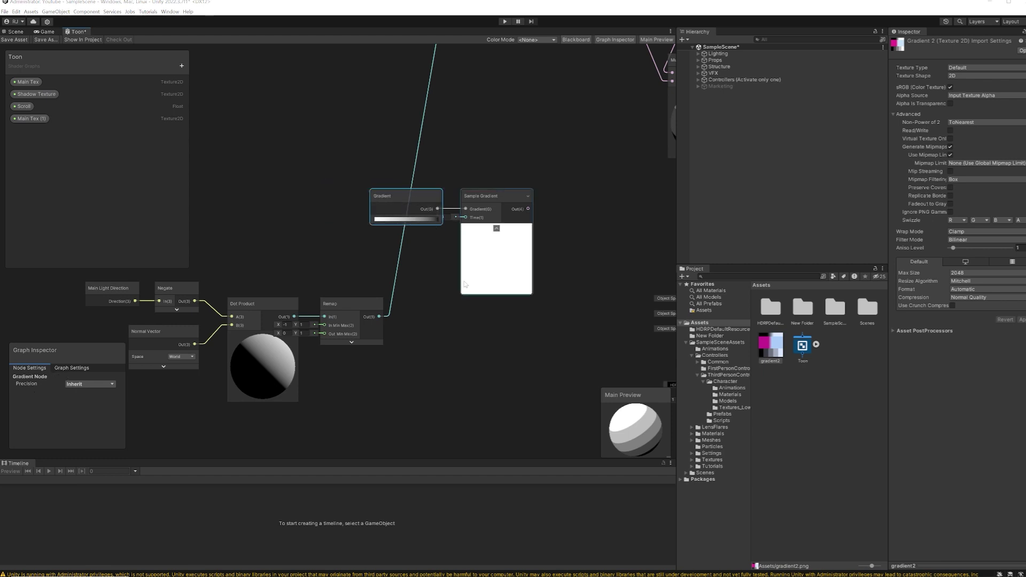
Maximize the graph window and connect the Remap output to the Sample Gradient node's Time input.
key(shift+space)
middle_drag(507, 279, 525, 305)
scroll(446, 371, up, 1)
middle_drag(446, 371, 391, 391)
drag(391, 393, 525, 244)
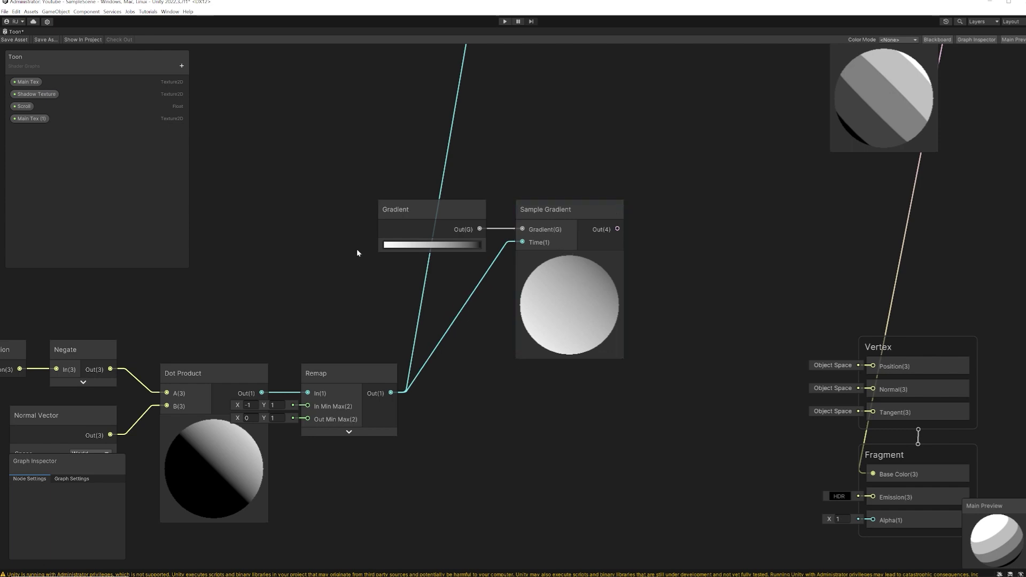
Make the Gradient node run from black to white, with the black key at 25% and the white key pulled inward.
click(428, 210)
click(430, 245)
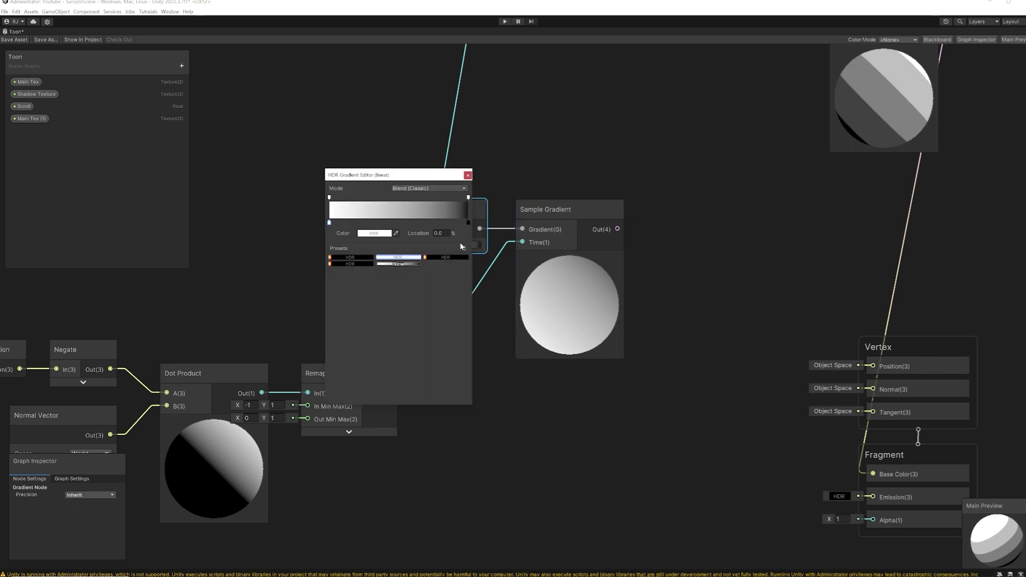
mouse_move(475, 222)
mouse_down()
mouse_move(398, 223)
mouse_move(476, 229)
mouse_up()
drag(396, 224, 373, 223)
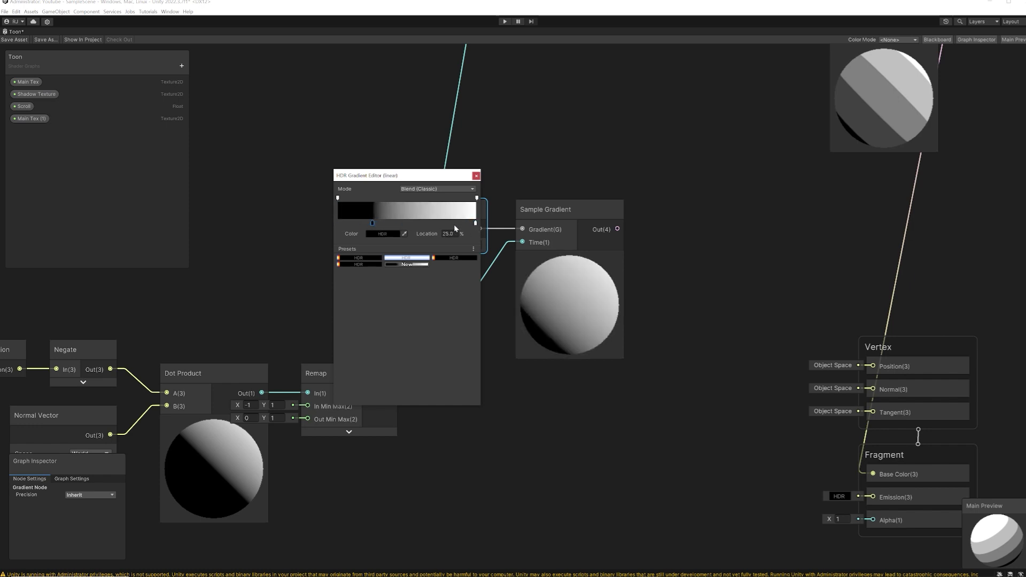
drag(476, 224, 444, 223)
Add a colour key between the black and white keys and give it a light pink colour.
drag(372, 224, 416, 224)
click(383, 234)
click(437, 282)
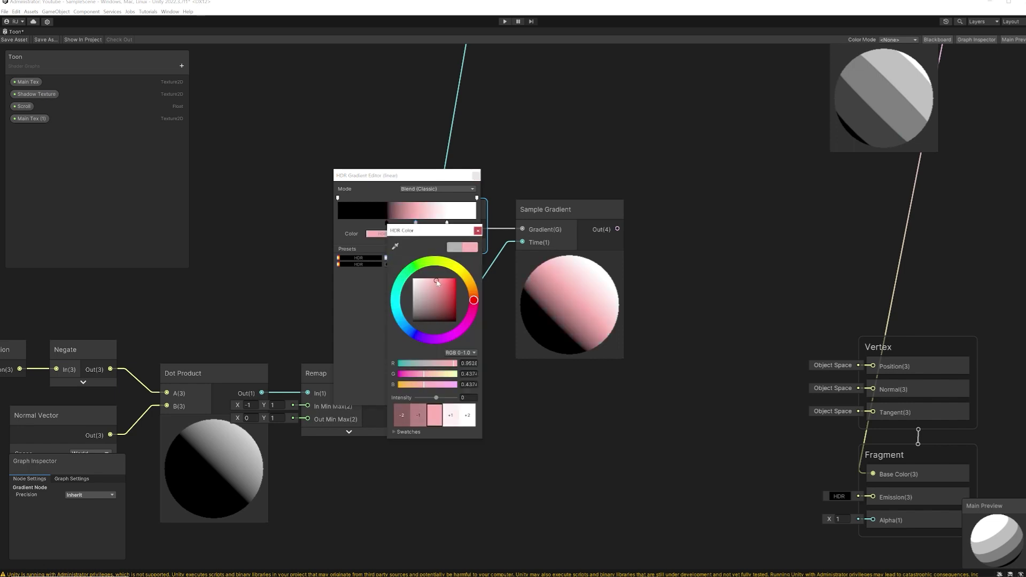
click(477, 230)
Bring the pink and white keys together around 62.5% for a sharp edge and close the gradient editor.
drag(447, 223, 430, 227)
click(416, 224)
click(428, 224)
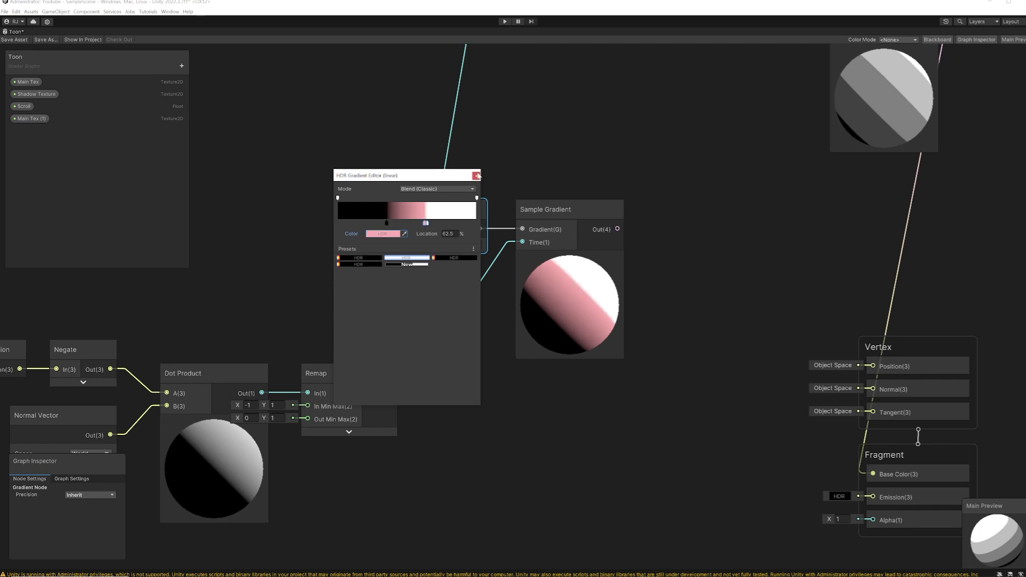
click(476, 175)
Connect the Sample Gradient output to Multiply's B input and the Multiply output to Base Color.
scroll(477, 214, down, 3)
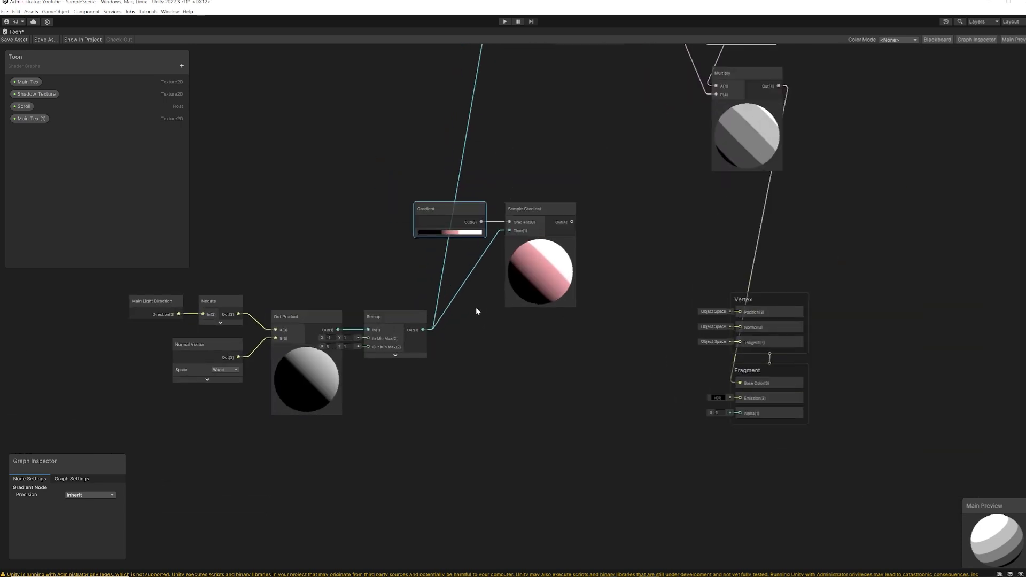
click(623, 219)
middle_drag(623, 220, 470, 325)
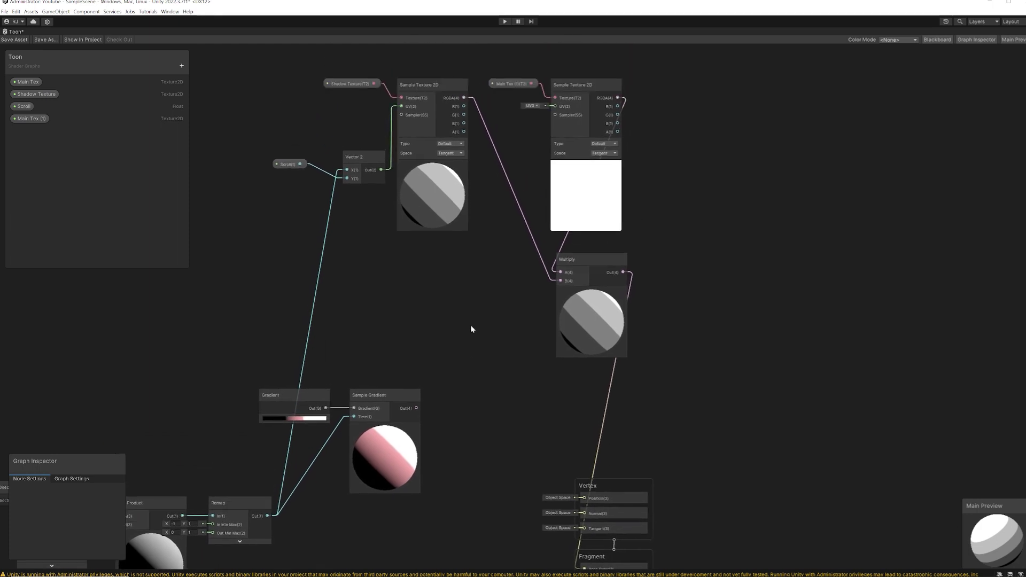
drag(415, 385, 559, 258)
middle_drag(485, 430, 460, 352)
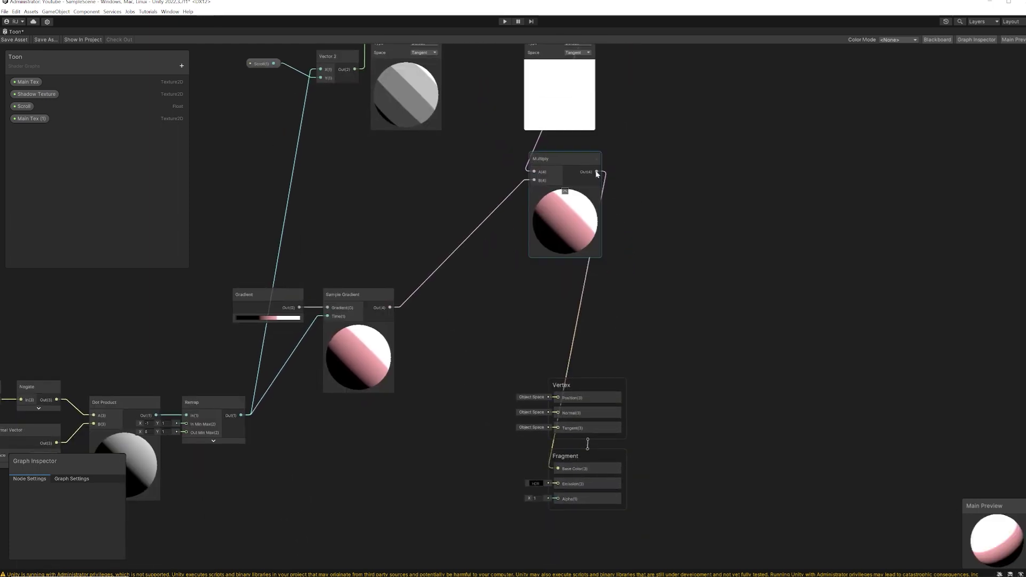
drag(597, 172, 558, 469)
scroll(594, 361, down, 3)
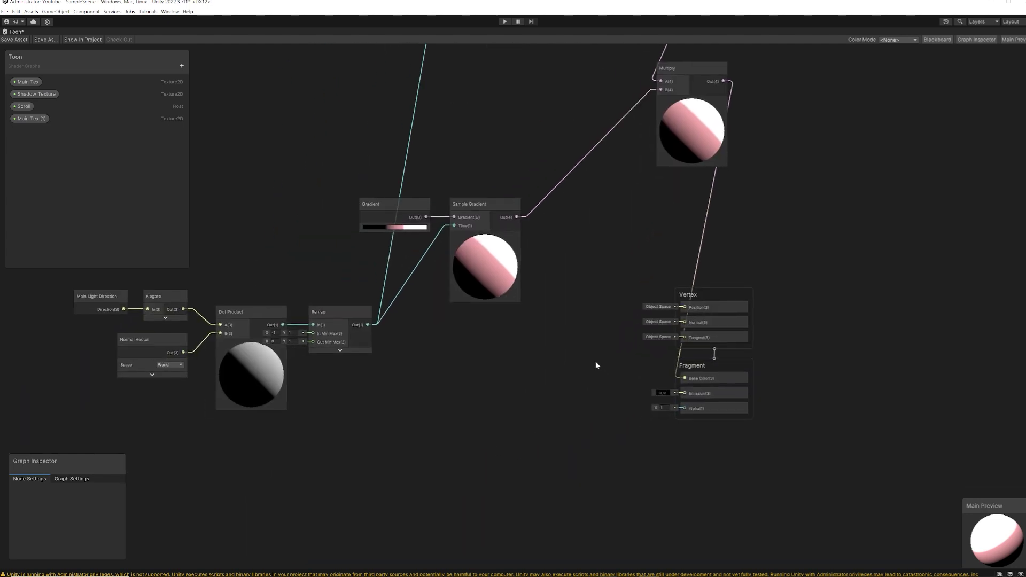
middle_drag(589, 335, 577, 389)
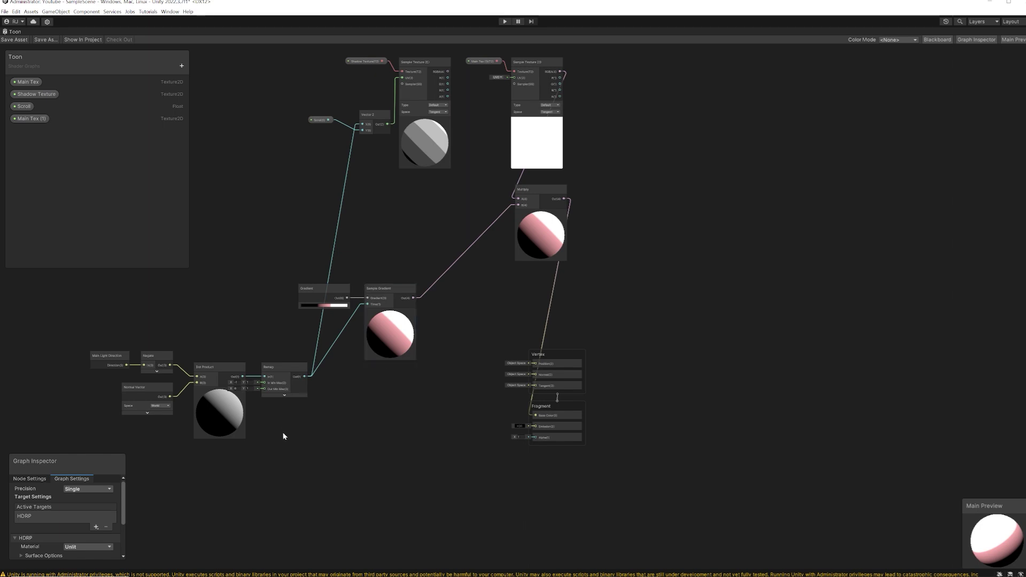
Add a Smoothstep node and place it in the empty area below the Remap node.
middle_drag(284, 436, 556, 293)
scroll(545, 308, up, 4)
key(space)
text(s)
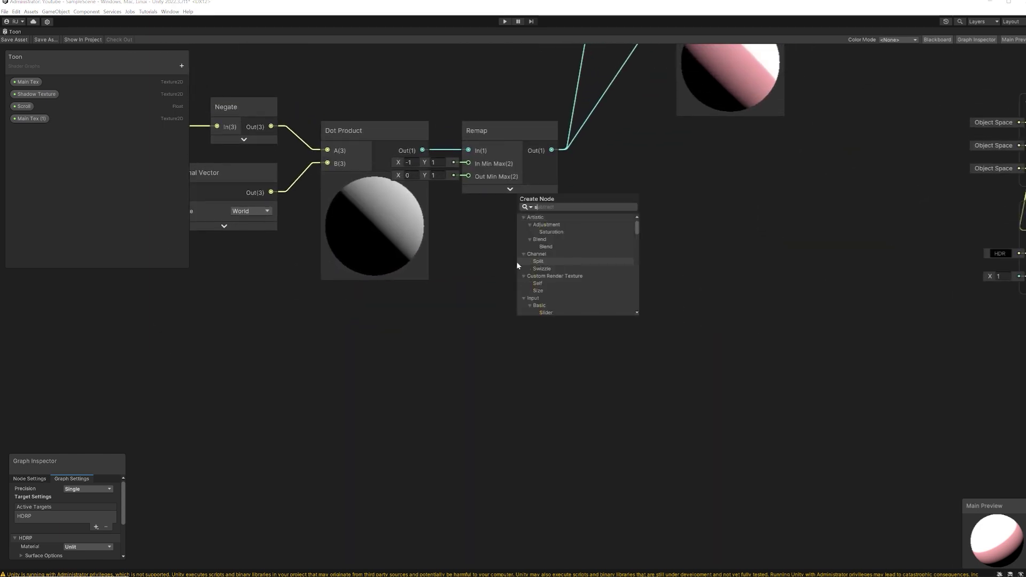
text(moothstep)
key(Return)
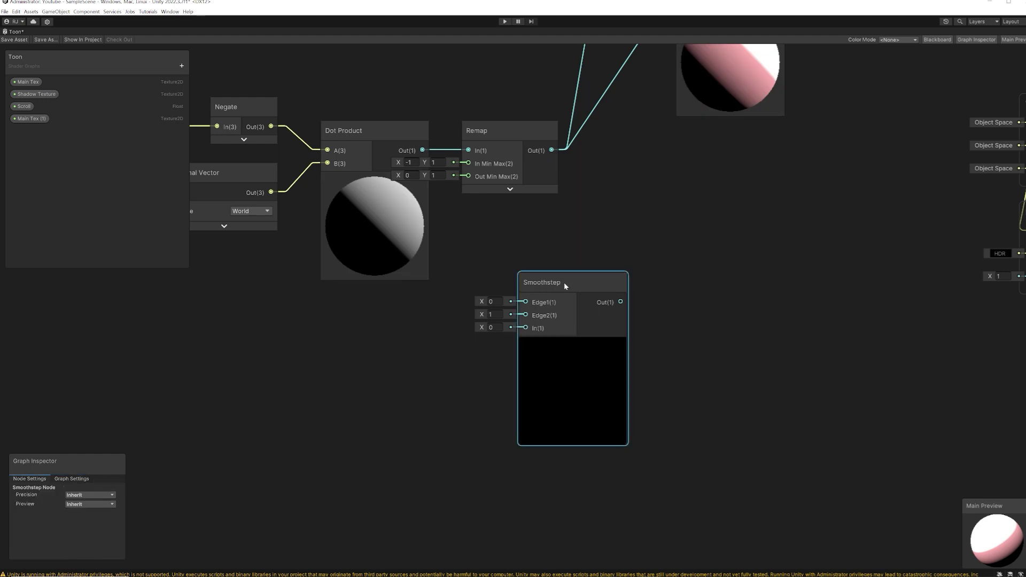
drag(563, 282, 493, 303)
scroll(566, 226, down, 2)
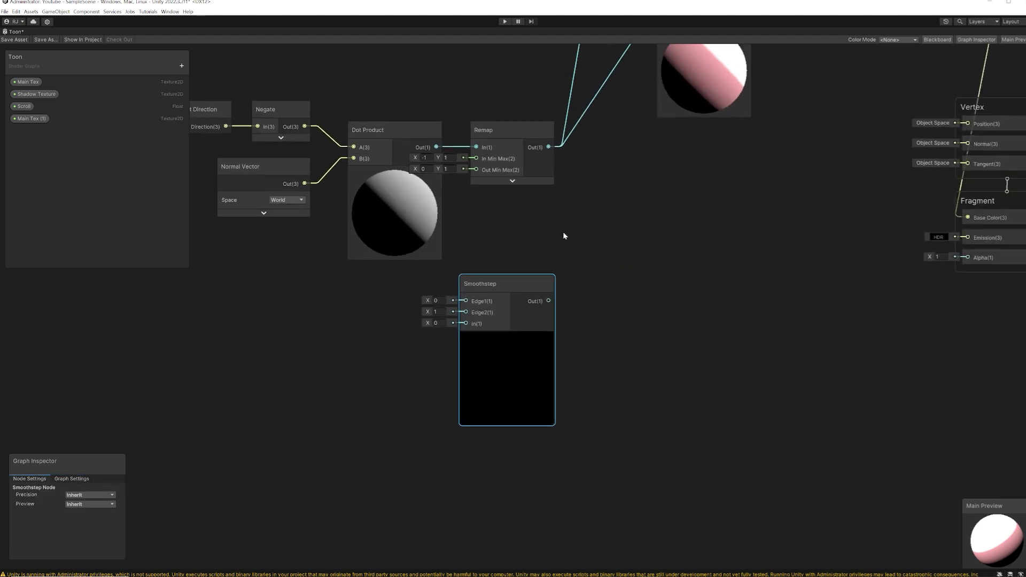
Connect the Dot Product output to the Smoothstep node's In input and nudge the Smoothstep node slightly.
mouse_move(409, 175)
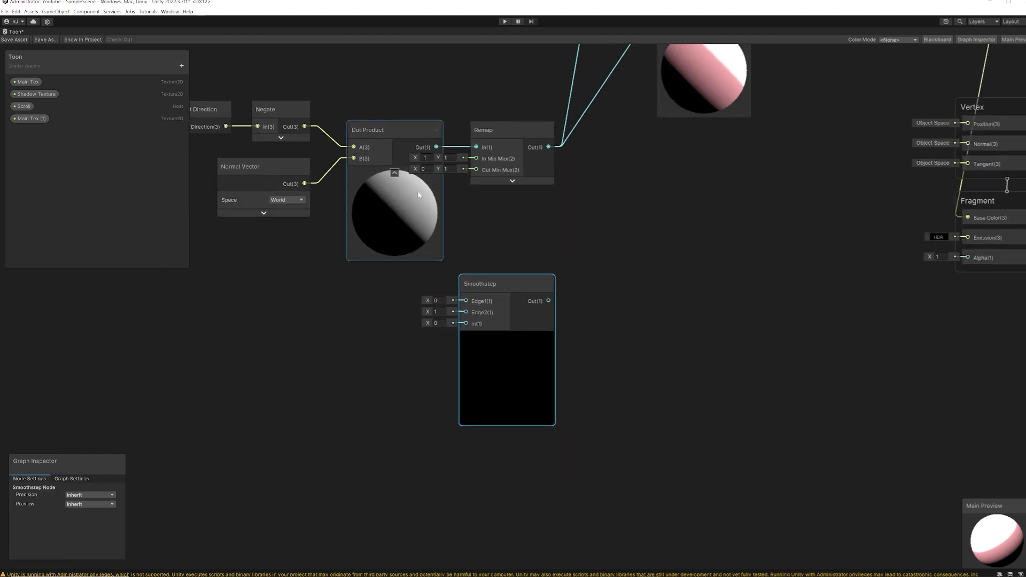
drag(436, 147, 465, 323)
drag(492, 283, 488, 283)
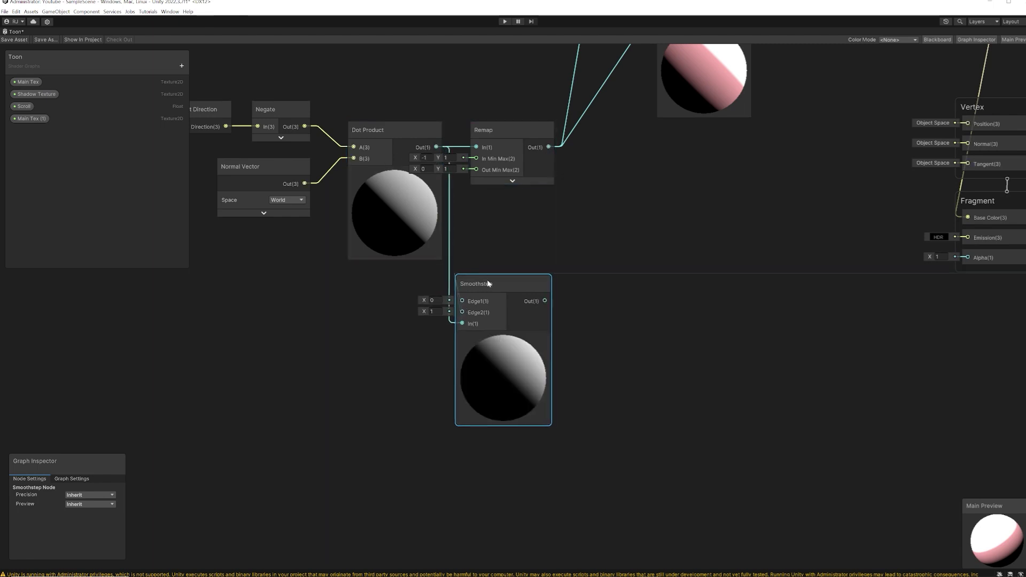
mouse_move(488, 283)
middle_drag(502, 241, 522, 247)
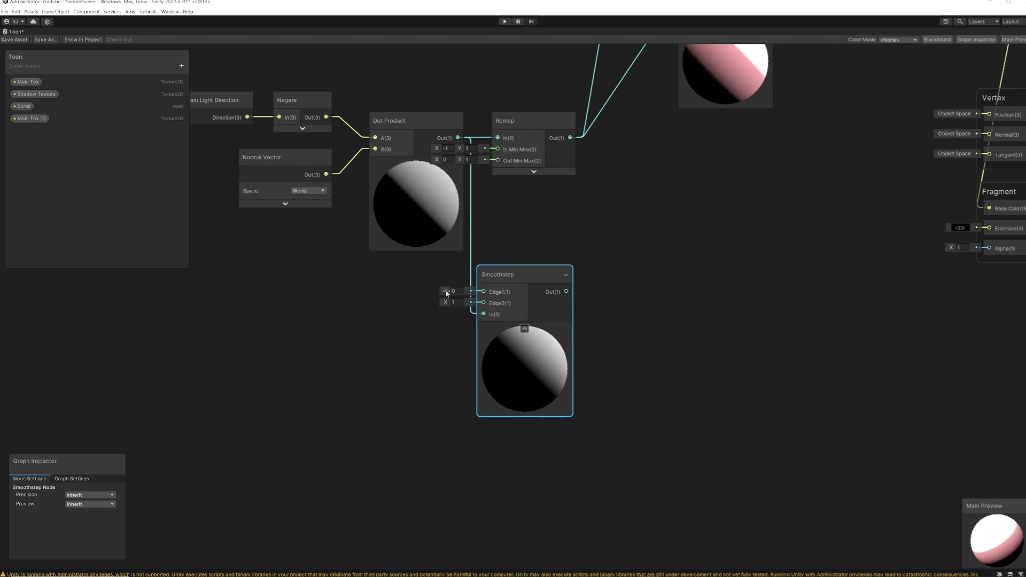
Try different Smoothstep edge values, lowering Edge1 to about -0.2 and raising Edge2 to 3.52.
drag(446, 293, 447, 302)
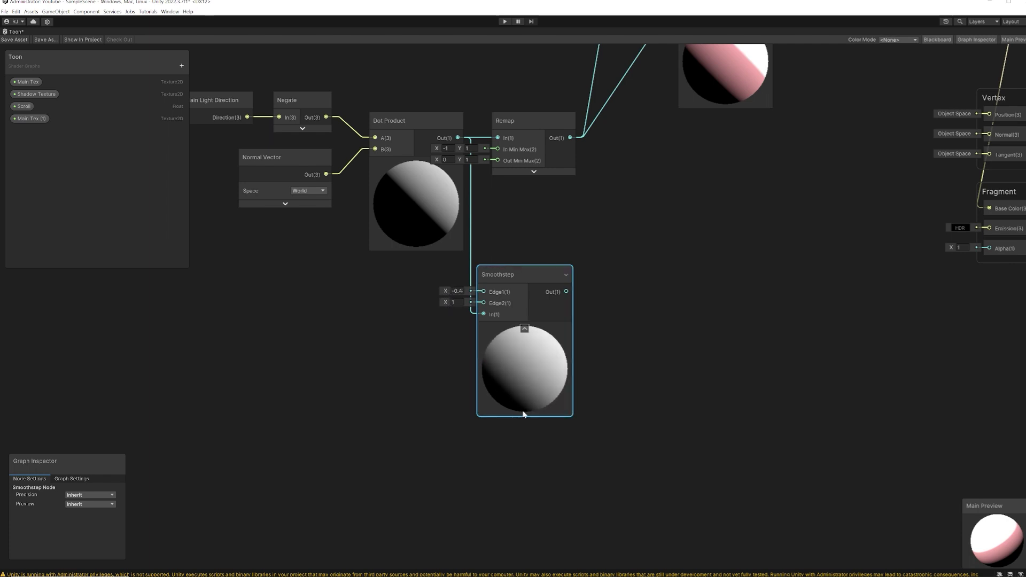
mouse_move(445, 292)
mouse_down()
mouse_move(445, 303)
mouse_move(447, 294)
mouse_up()
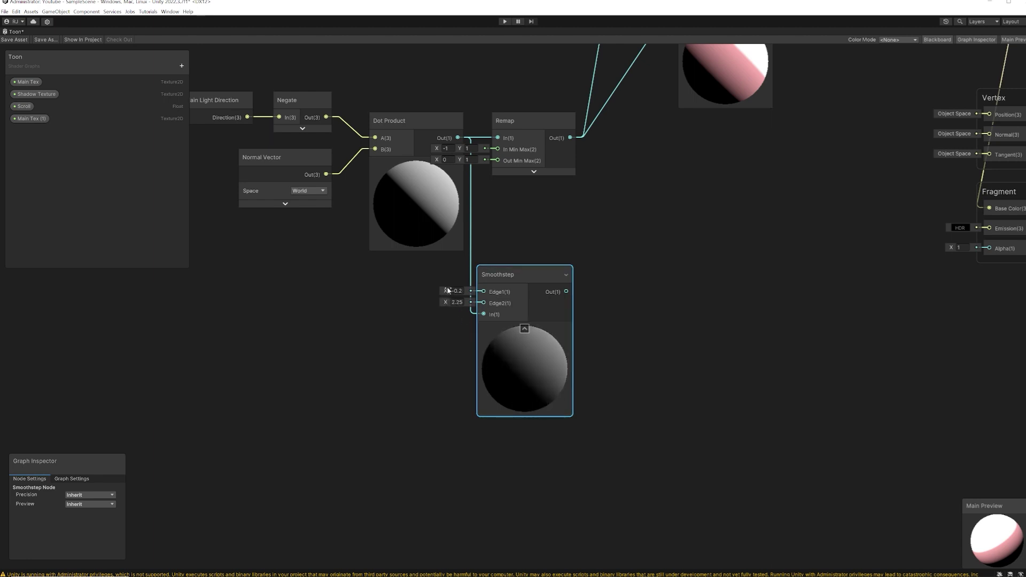
drag(448, 290, 450, 274)
mouse_move(519, 333)
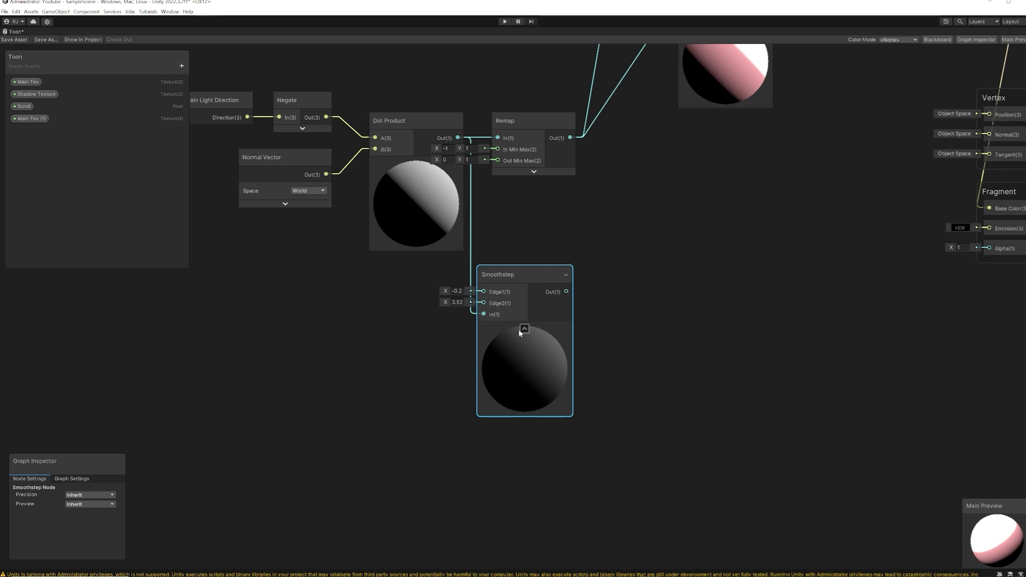
Create two Float nodes, one feeding Smoothstep's Edge1 and the other feeding Edge2.
drag(447, 303, 377, 284)
click(448, 298)
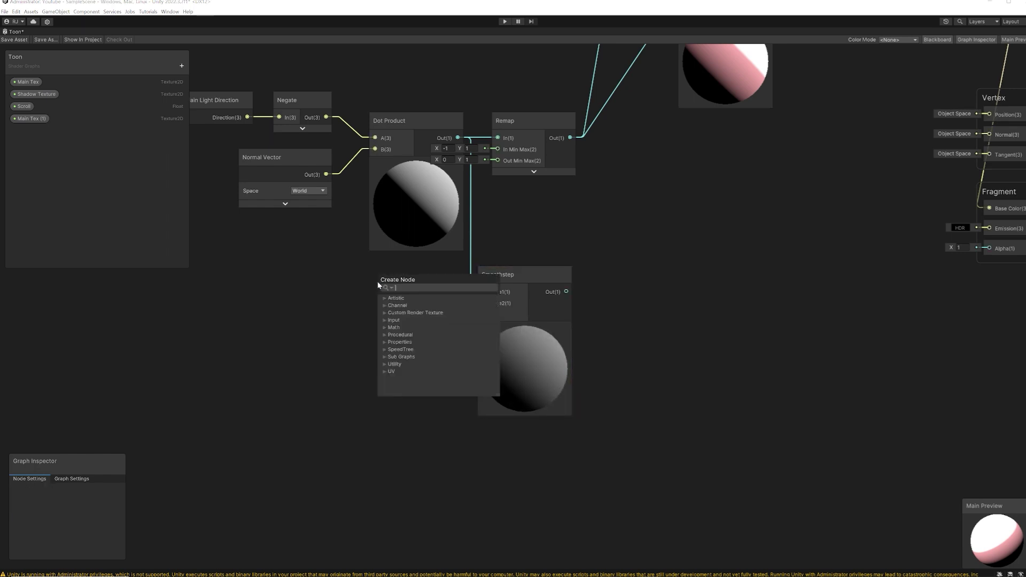
text(float)
key(Return)
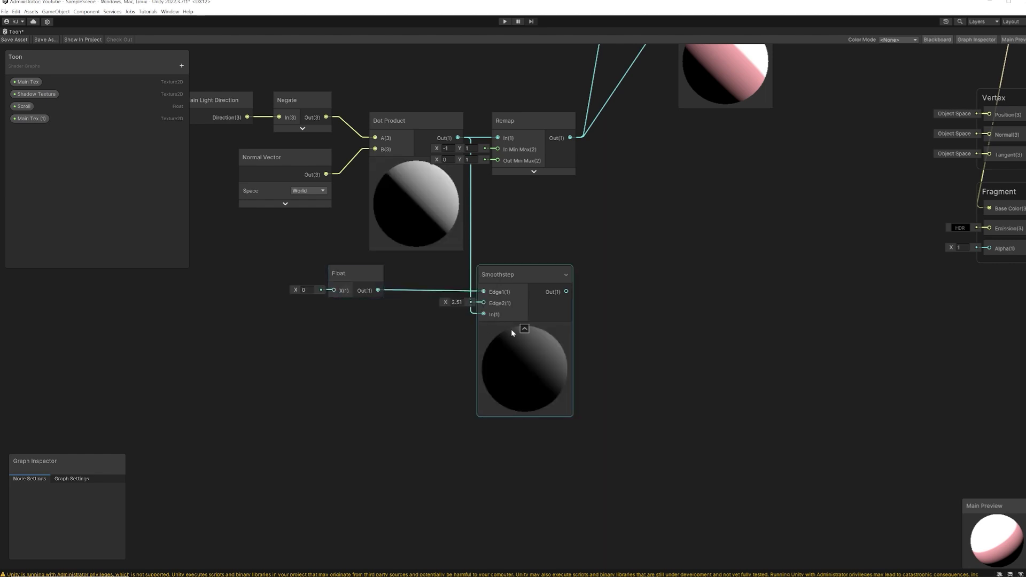
drag(484, 303, 327, 330)
text(float)
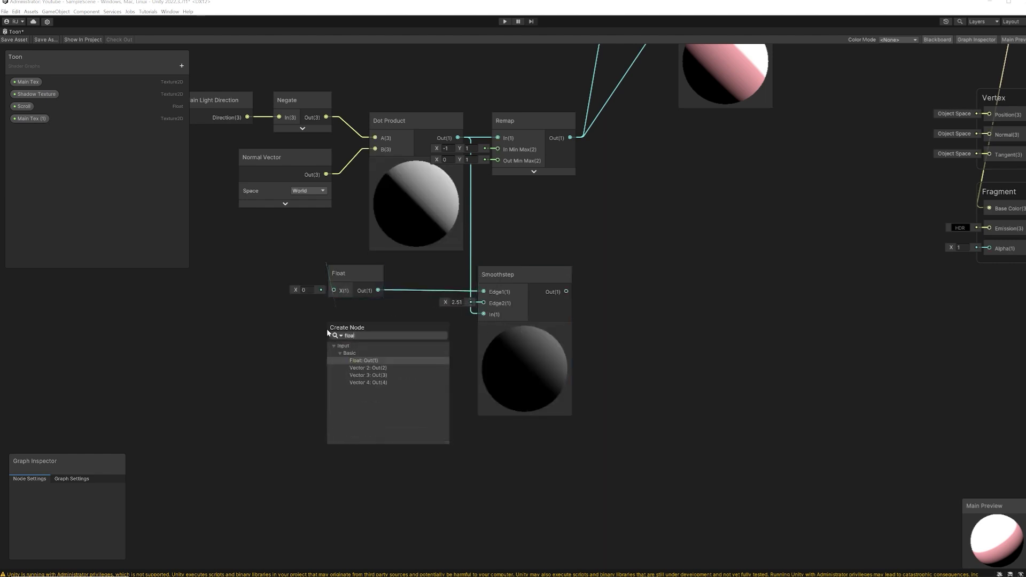
key(Return)
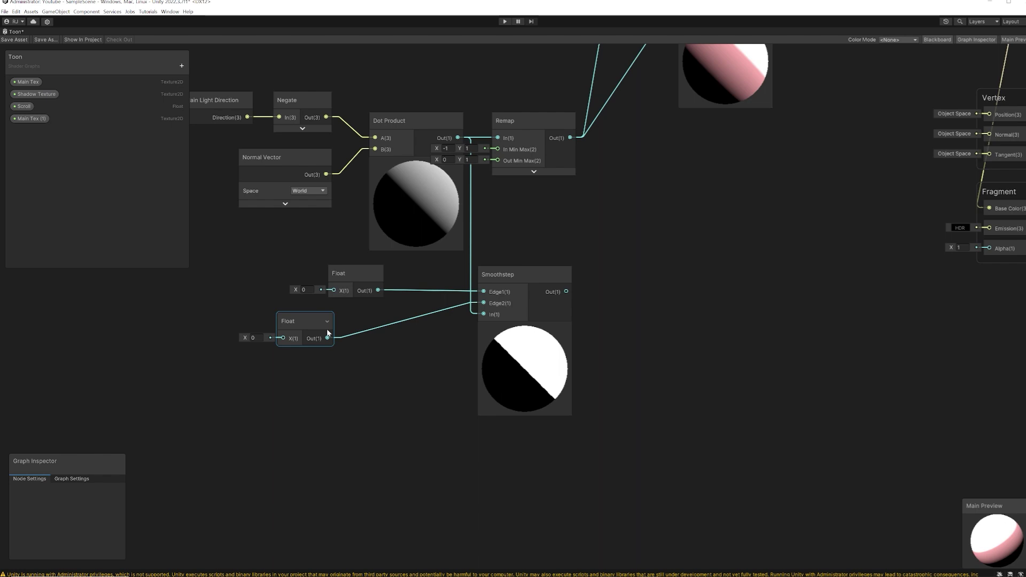
Convert the Float node on Edge1 to a property and rename it Range.
click(363, 277)
right_click(362, 277)
mouse_move(401, 357)
click(468, 368)
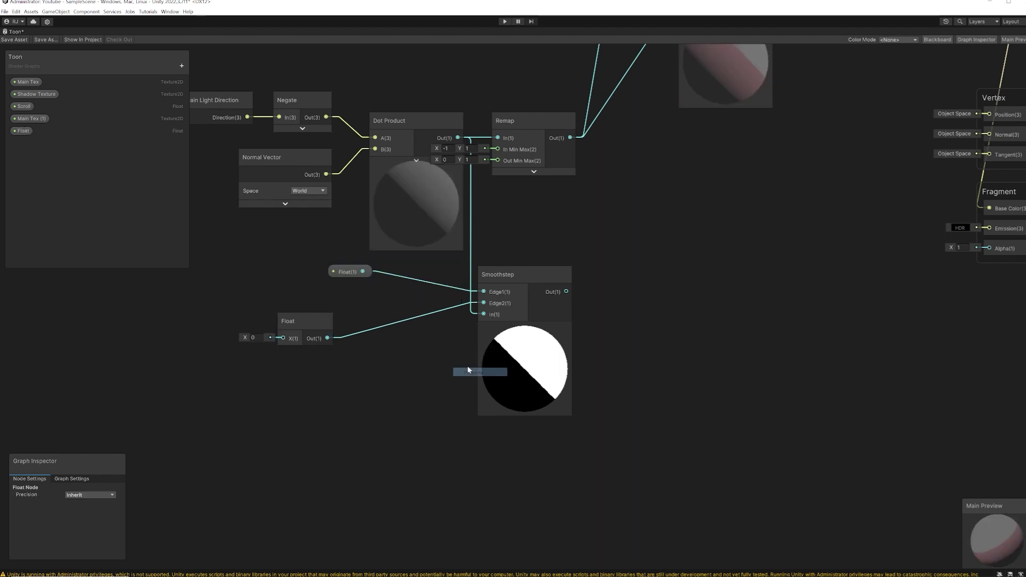
double_click(21, 132)
text(Range)
key(Return)
Convert the Float node on Edge2 to a property and rename it Smoothness.
right_click(294, 323)
click(409, 404)
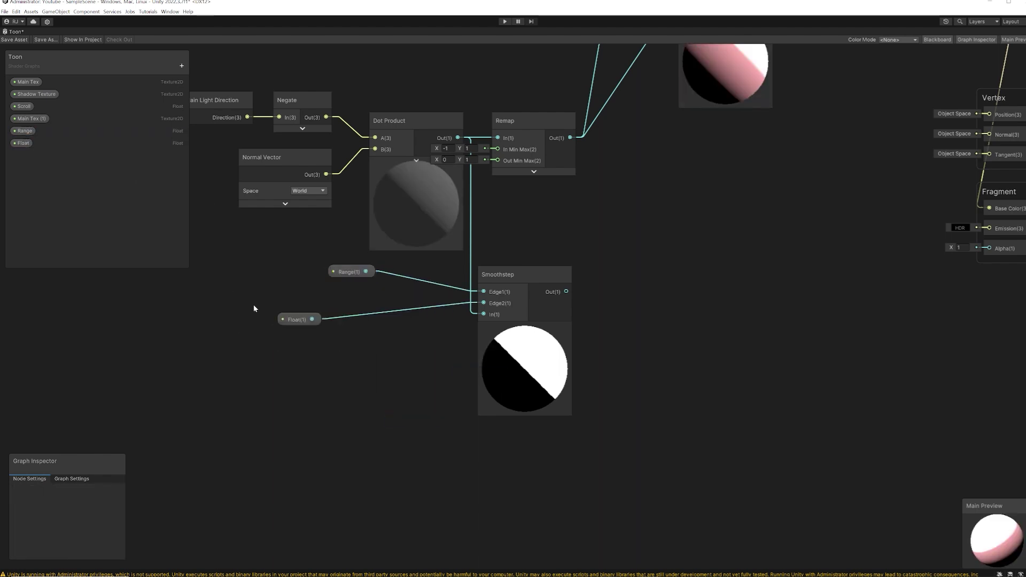
double_click(23, 144)
text(Smoo)
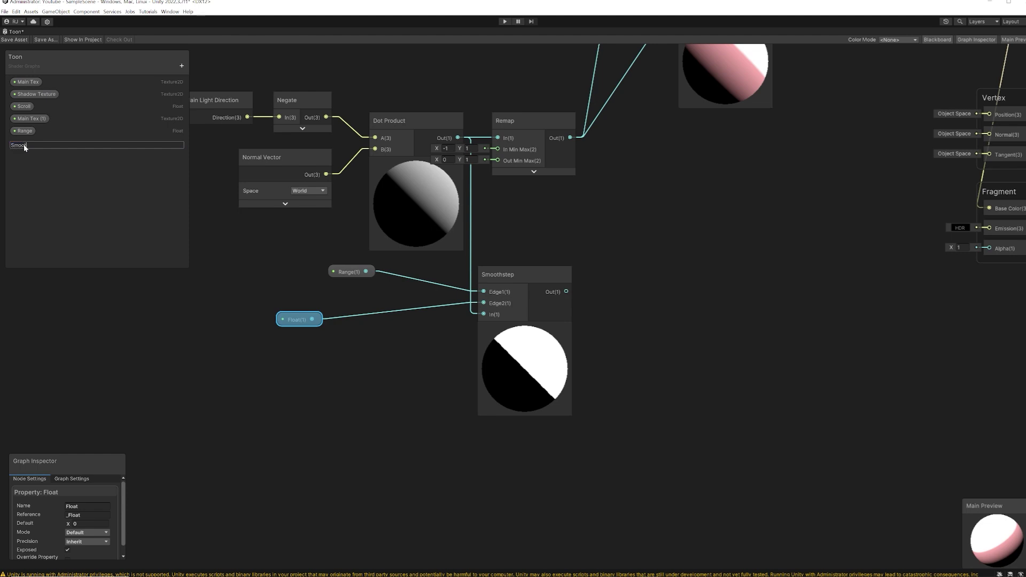
text(thness)
key(Return)
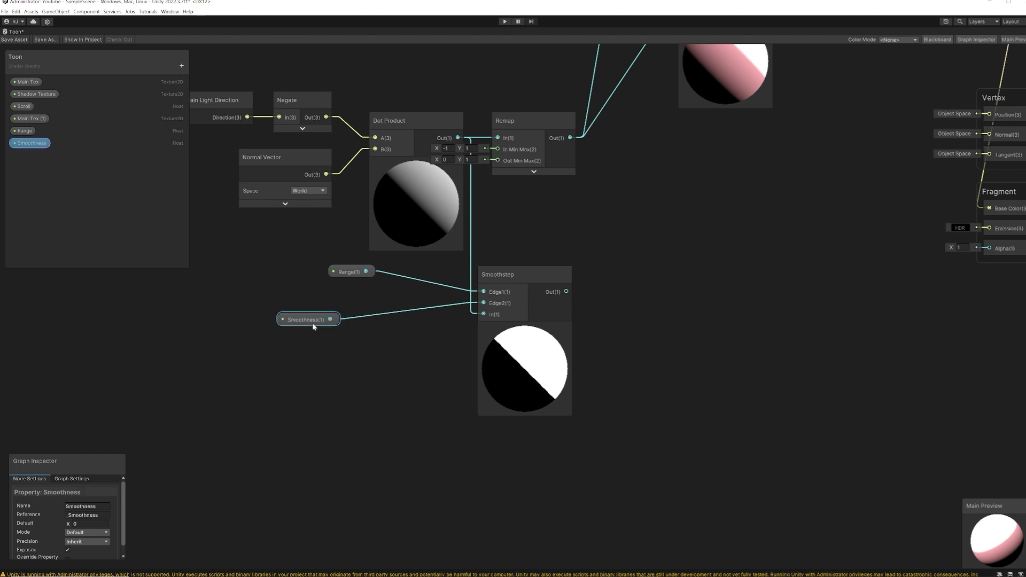
Move the Smoothness and Range property nodes close together, with Range above Smoothness, beside the Smoothstep node.
drag(313, 326, 364, 324)
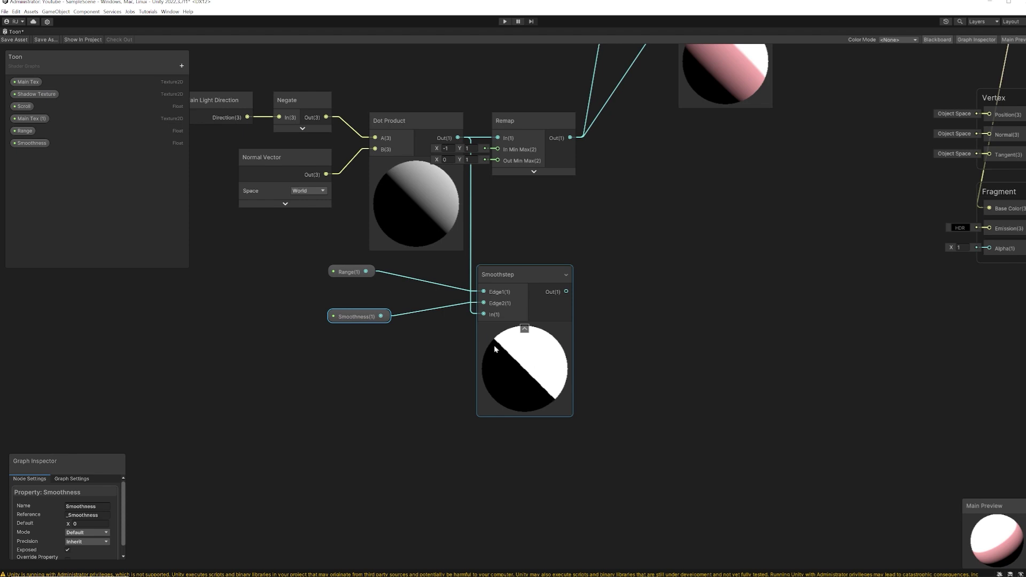
click(351, 273)
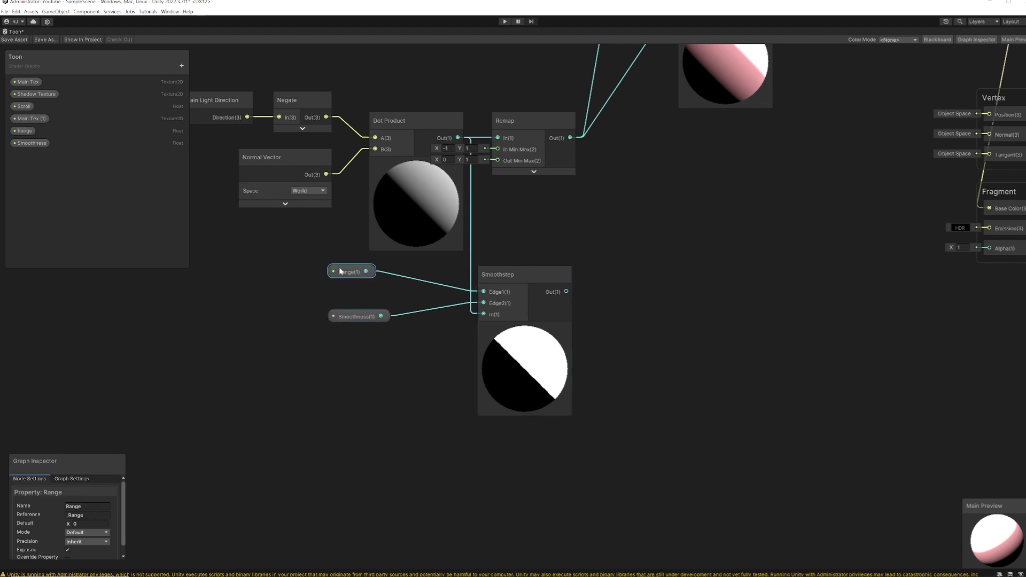
click(355, 318)
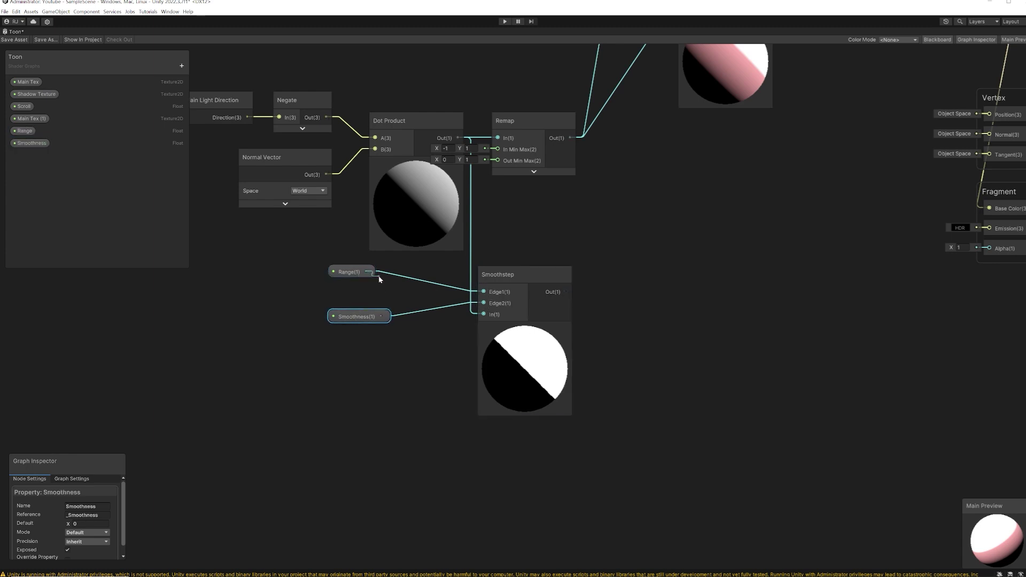
drag(358, 273, 373, 274)
Set the Smoothness property's default value to 0.0001.
click(356, 317)
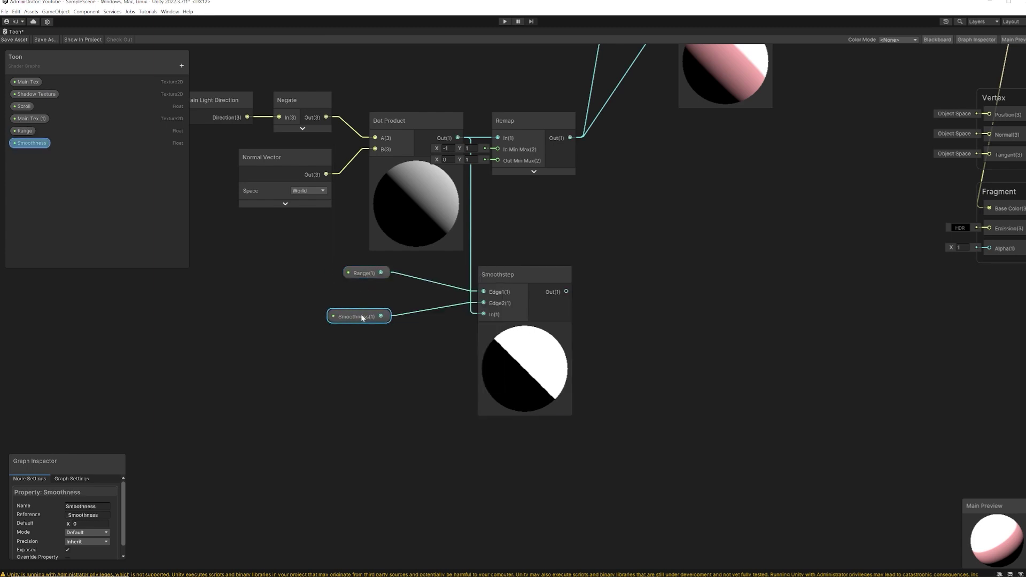
click(91, 524)
text(0.0)
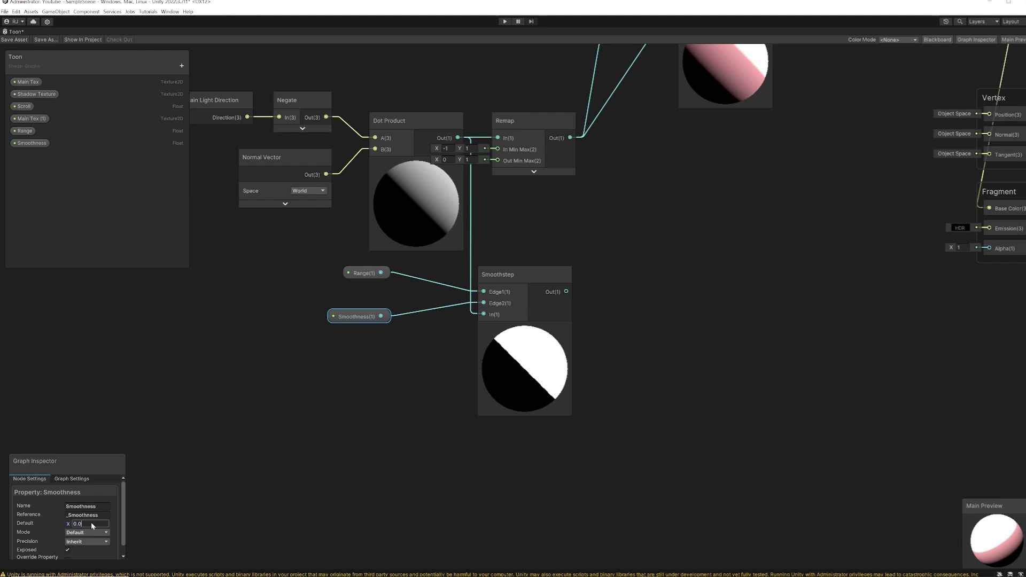
text(001)
click(381, 400)
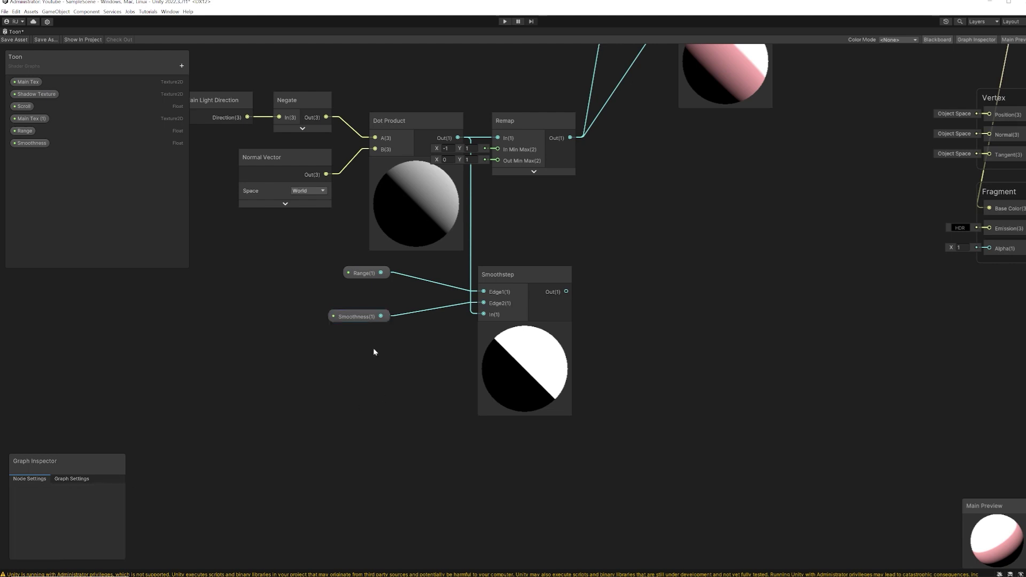
Switch the mode of both the Range and Smoothness properties to Slider.
click(356, 320)
click(368, 278)
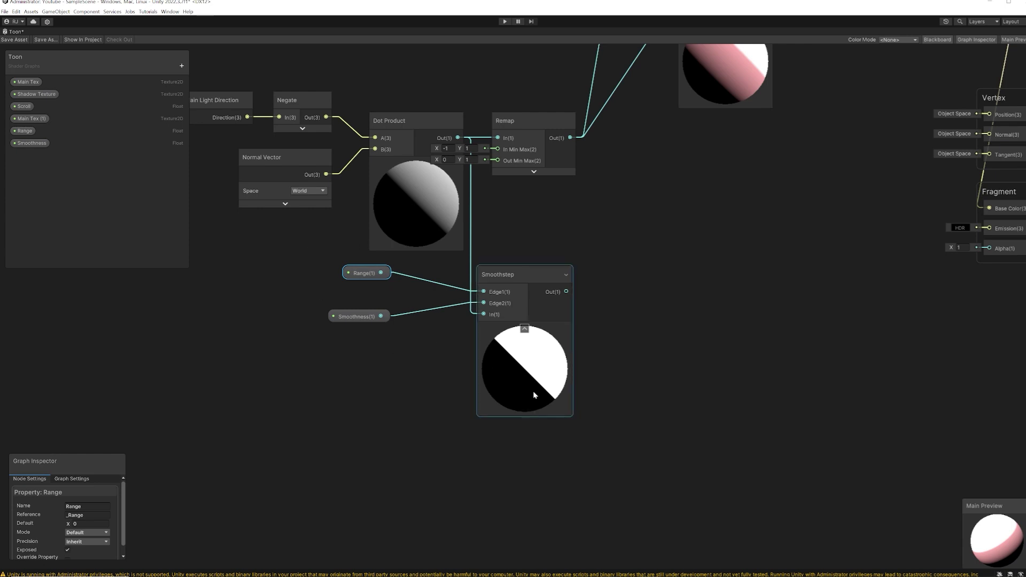
click(87, 532)
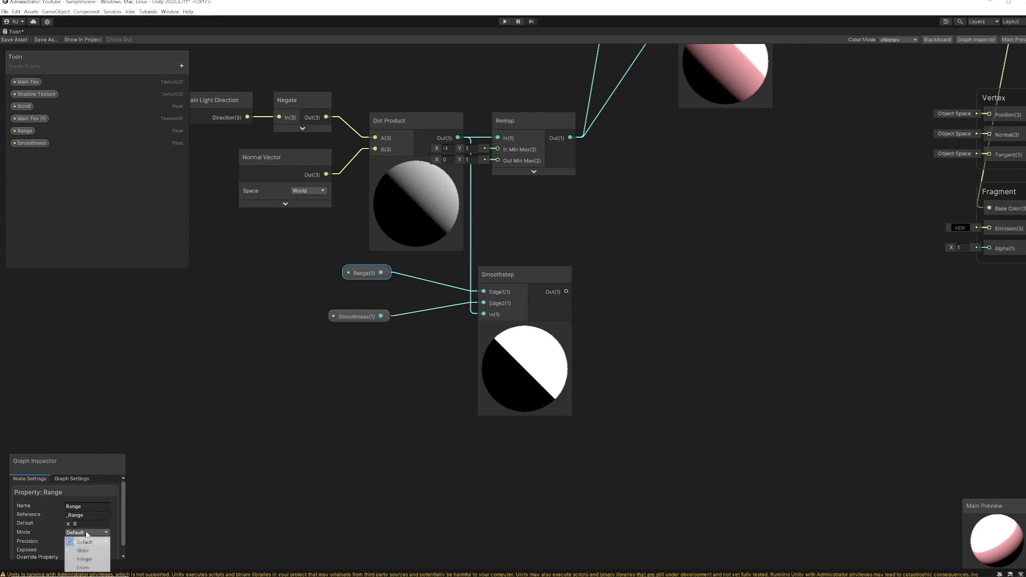
click(80, 549)
click(348, 316)
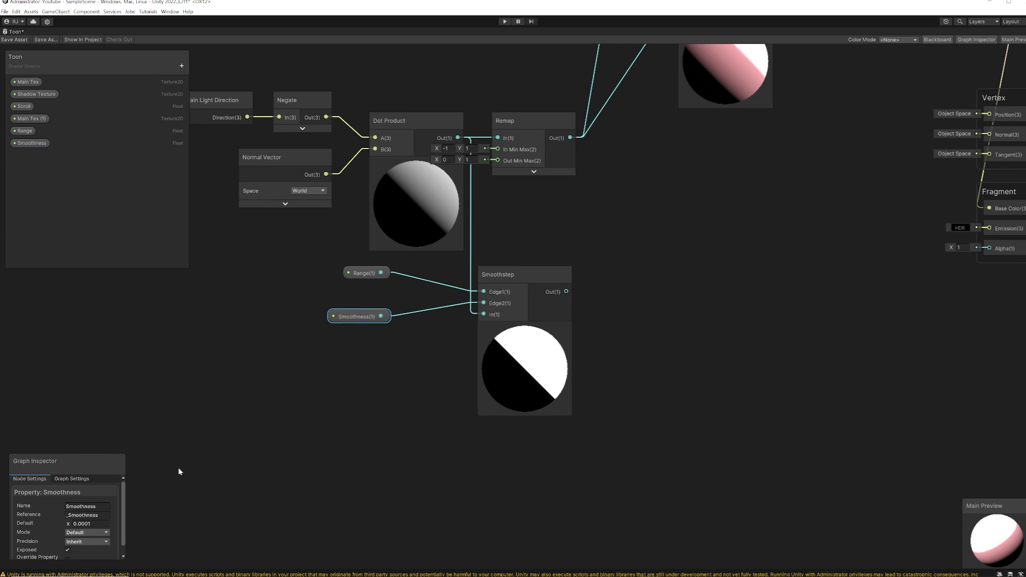
click(100, 532)
click(80, 549)
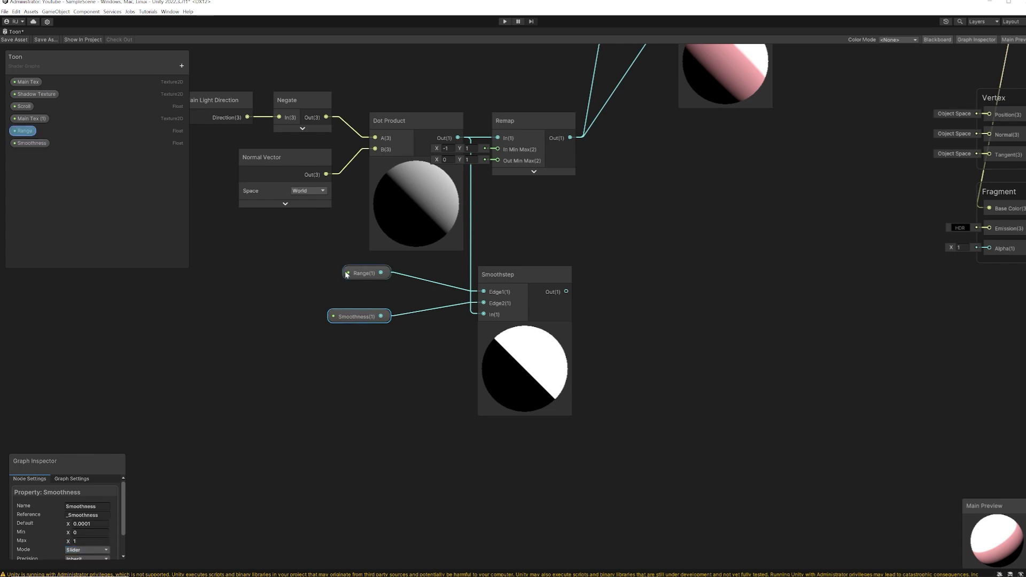
Try Range default values such as 0.17 and -0.07 to test how the Smoothstep edge reacts.
click(364, 273)
click(69, 524)
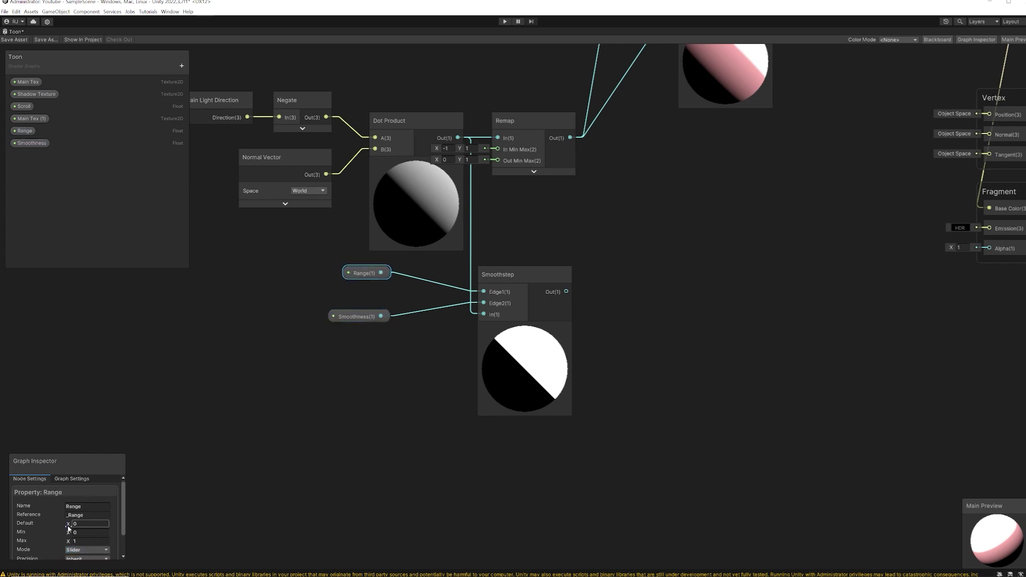
drag(69, 528, 71, 529)
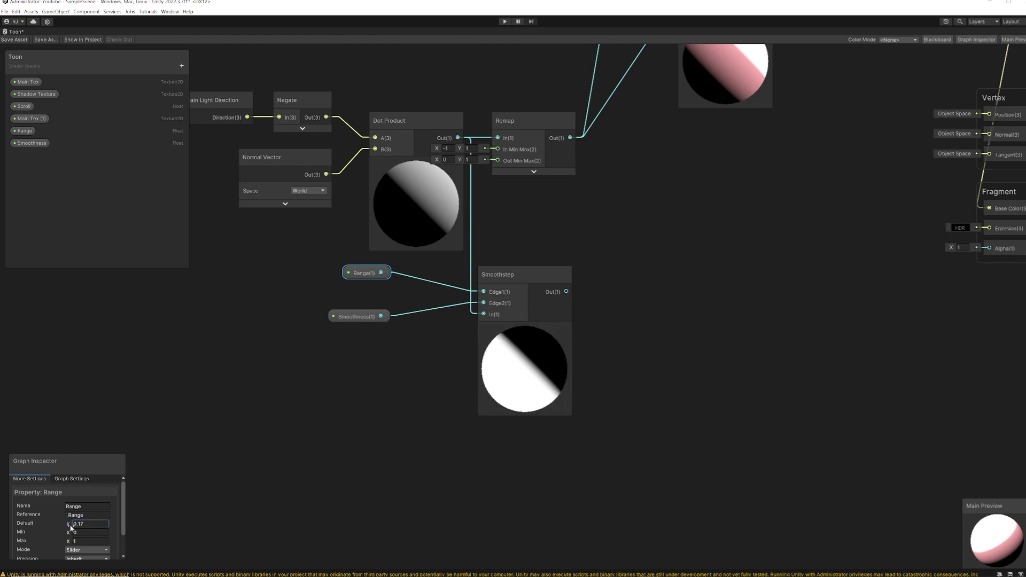
drag(70, 527, 71, 529)
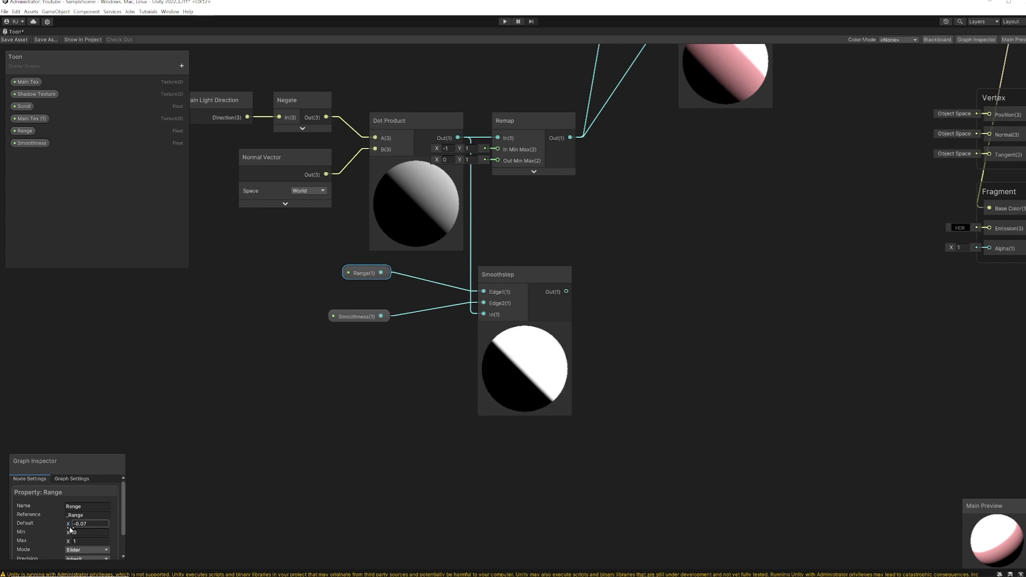
drag(70, 529, 70, 529)
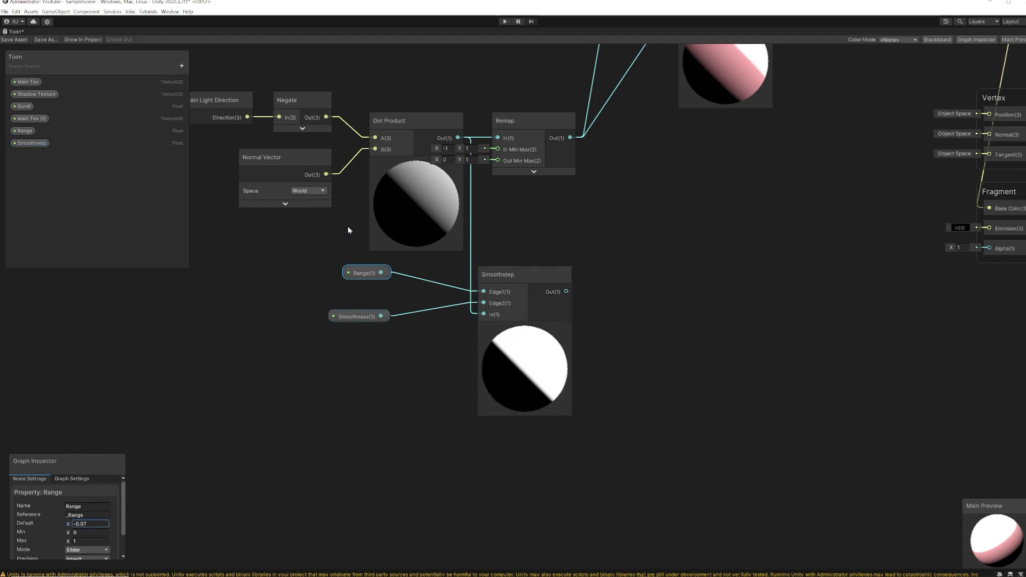
Create an Add node with Range in A and Smoothness in B, and feed its output into Smoothstep's Edge2.
click(394, 337)
key(space)
text(add)
key(Return)
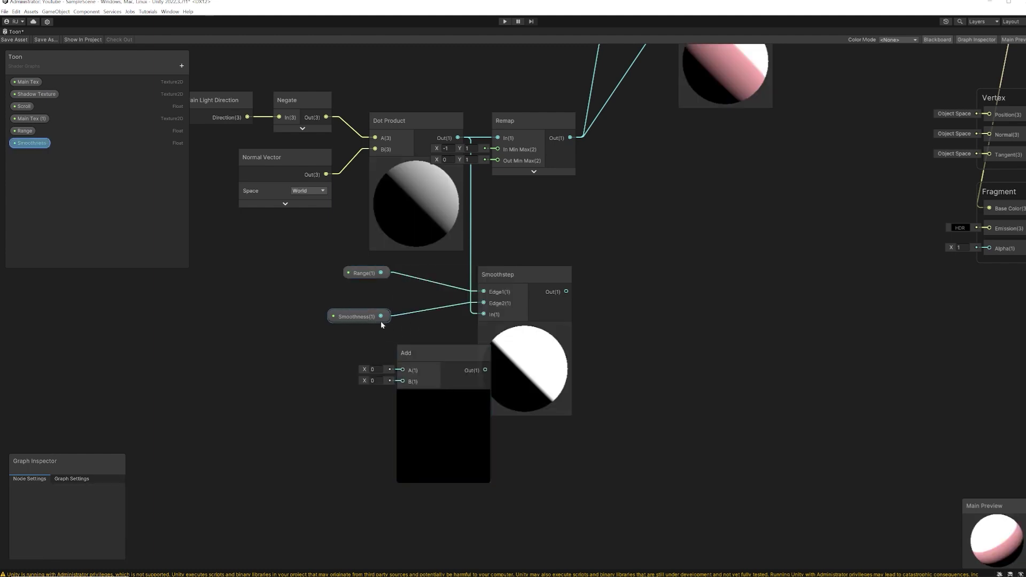
drag(380, 320, 402, 382)
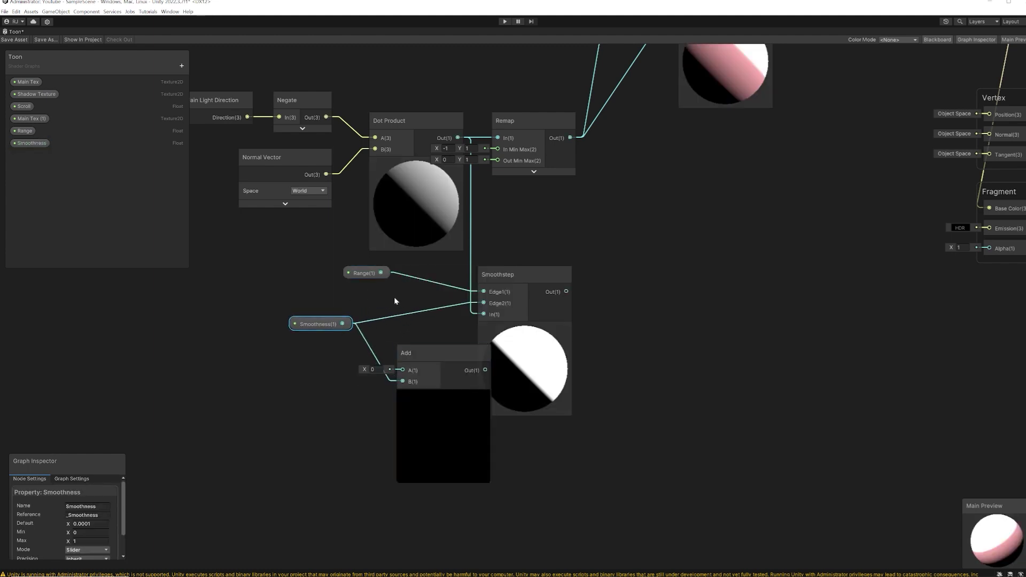
drag(381, 273, 403, 370)
drag(485, 370, 482, 305)
Collapse the Add node's preview and arrange Range above and Smoothness below it, beside the Smoothstep node.
click(443, 396)
drag(429, 357, 426, 313)
drag(320, 325, 346, 360)
drag(367, 276, 342, 296)
middle_drag(381, 411, 393, 358)
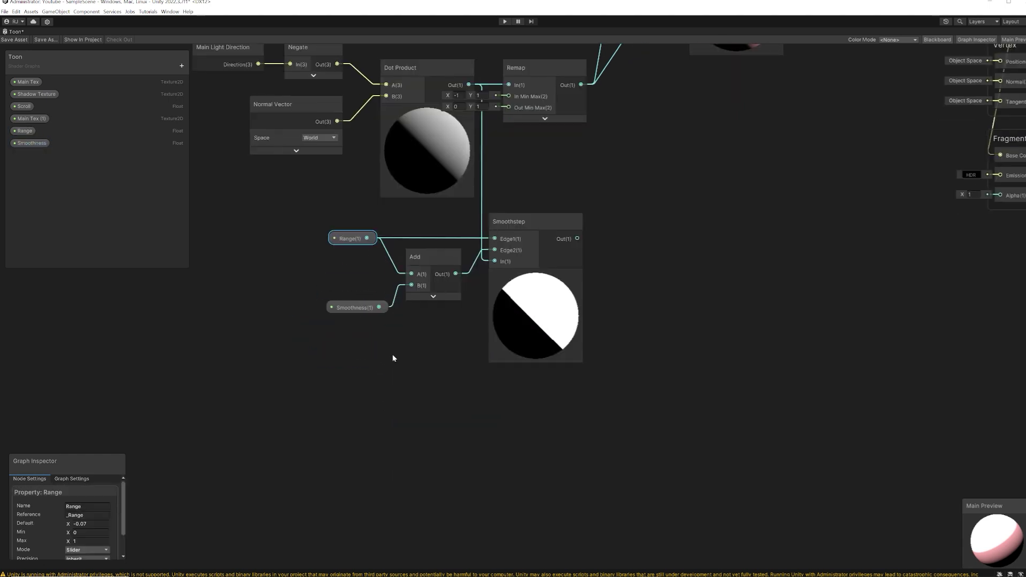
Adjust the Range property's default value, trying 0.24, to shift the Smoothstep edge.
click(322, 304)
click(333, 238)
drag(67, 524, 70, 521)
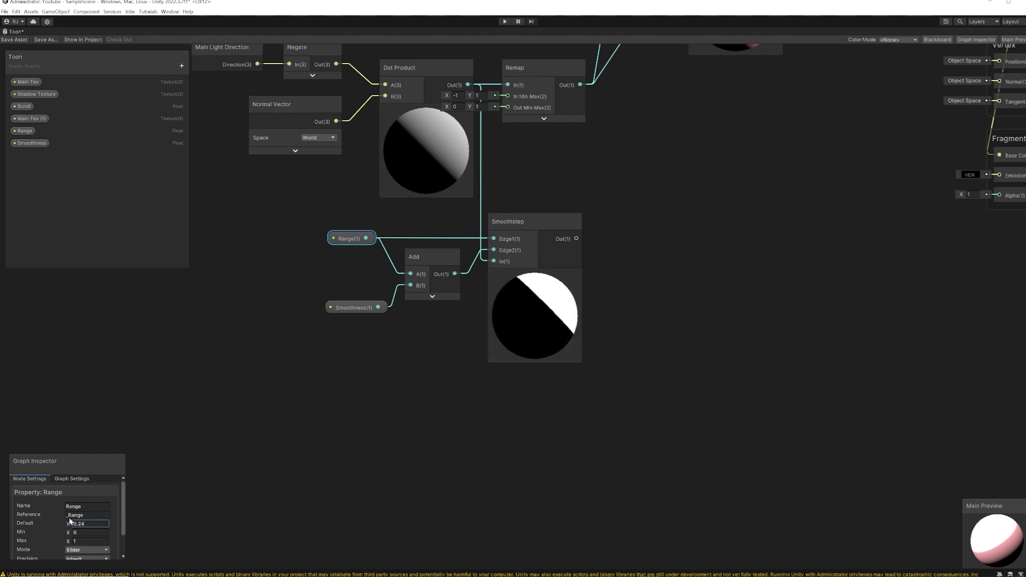
click(297, 389)
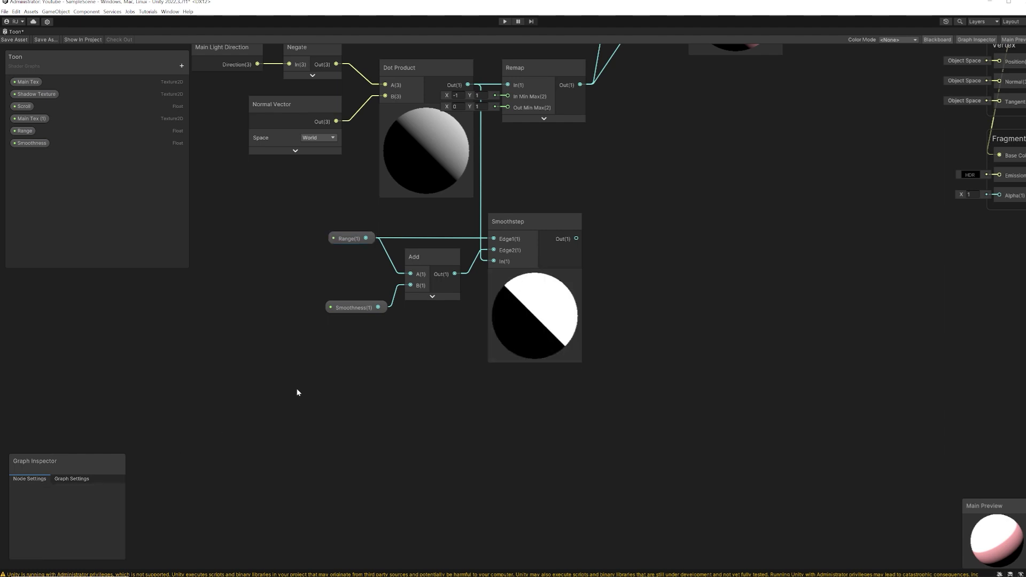
Create a Multiply node beside Smoothstep, collapse its preview and connect Smoothstep's output to its A input.
middle_drag(382, 355, 342, 375)
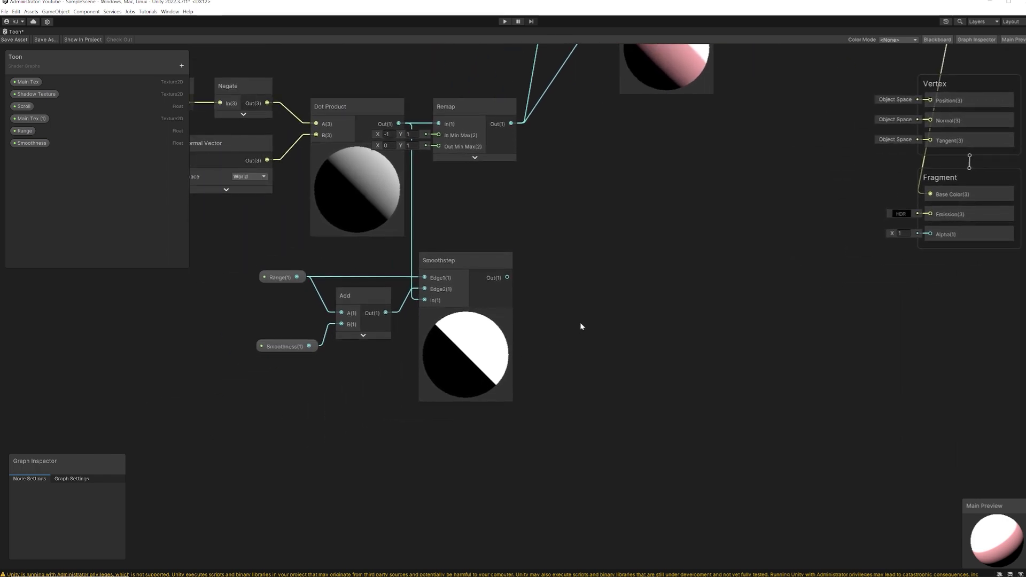
middle_drag(572, 305, 571, 319)
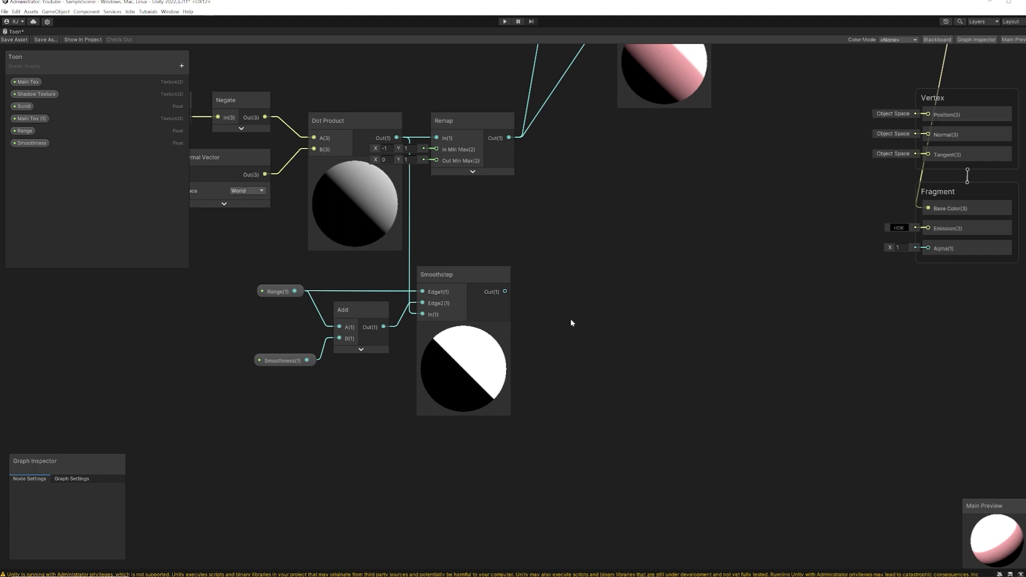
key(space)
text(ml)
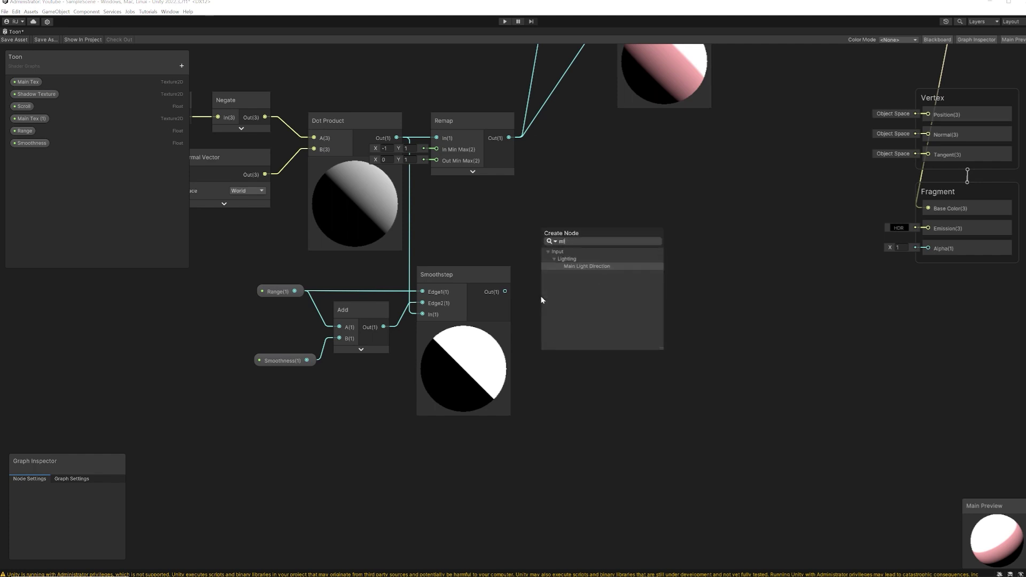
key(BackSpace)
text(ult)
key(Return)
drag(602, 320, 607, 284)
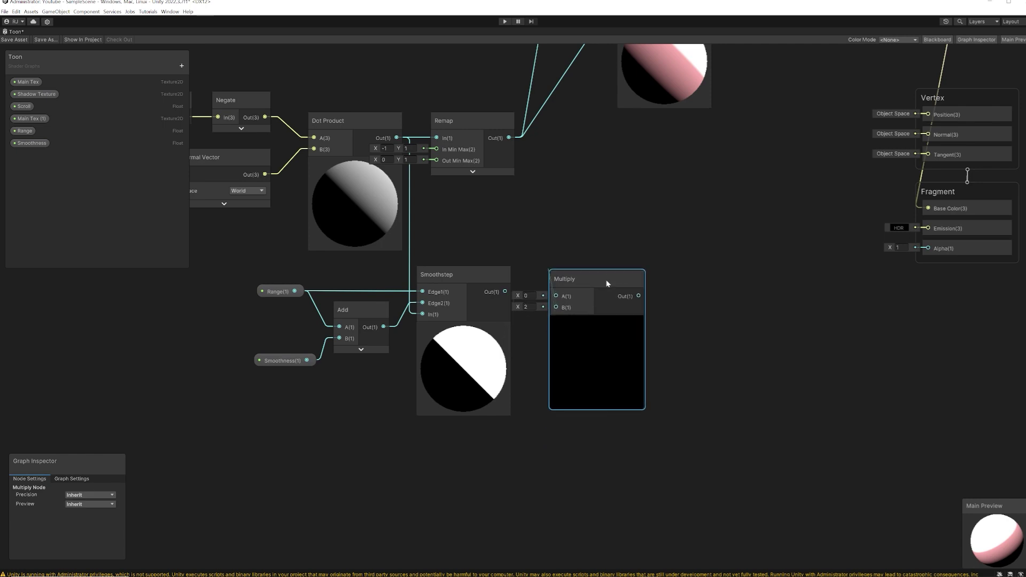
click(596, 318)
drag(505, 292, 586, 265)
Create a Color node feeding Multiply's B input, set it to red and place it below the Multiply node.
drag(575, 291, 537, 362)
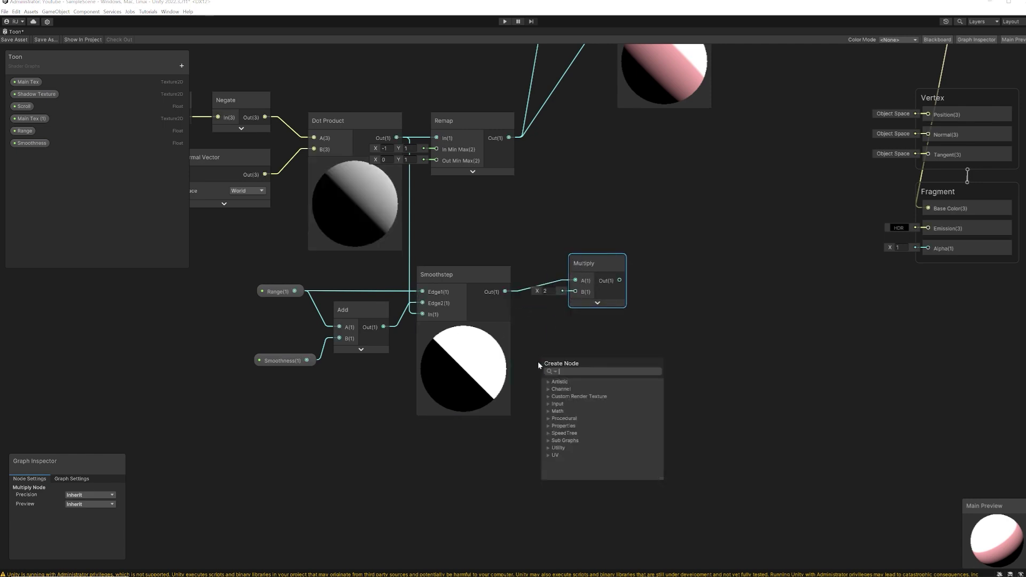
text(color)
key(Return)
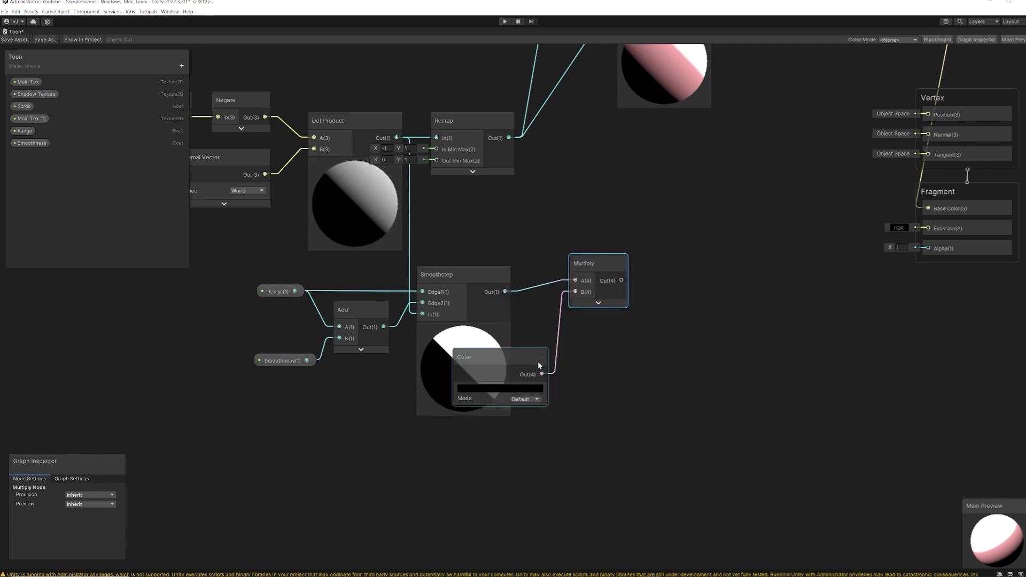
click(524, 388)
drag(561, 447, 592, 417)
click(580, 357)
drag(534, 357, 582, 362)
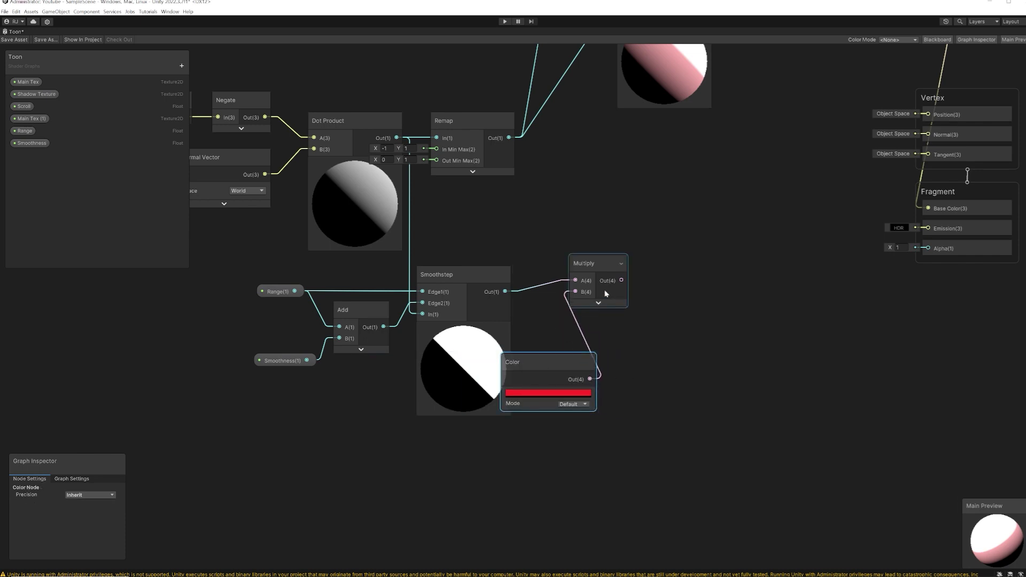
Expand the Multiply node's preview and move it together with the Color node farther away from Smoothstep.
click(598, 303)
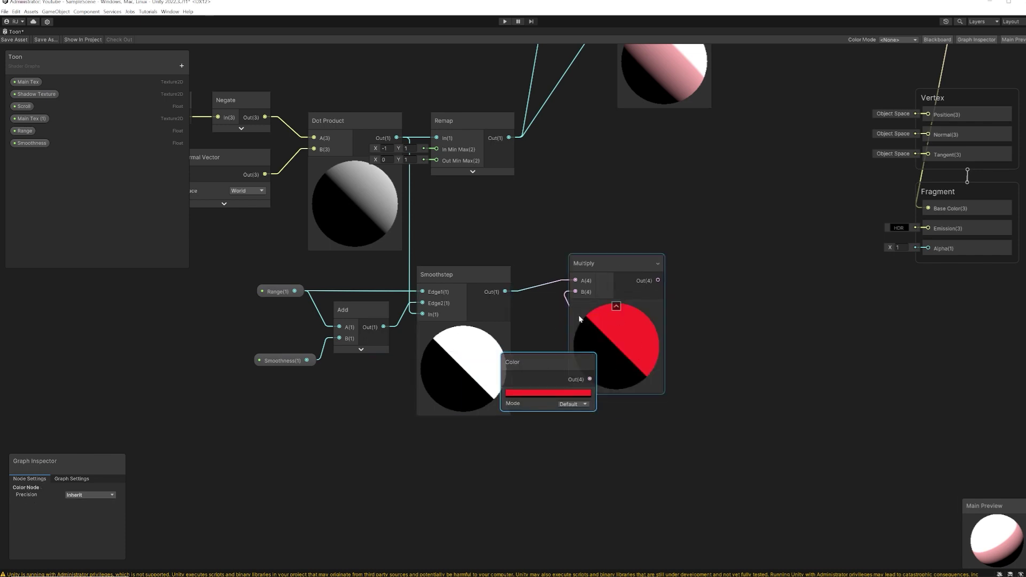
shift+click(614, 272)
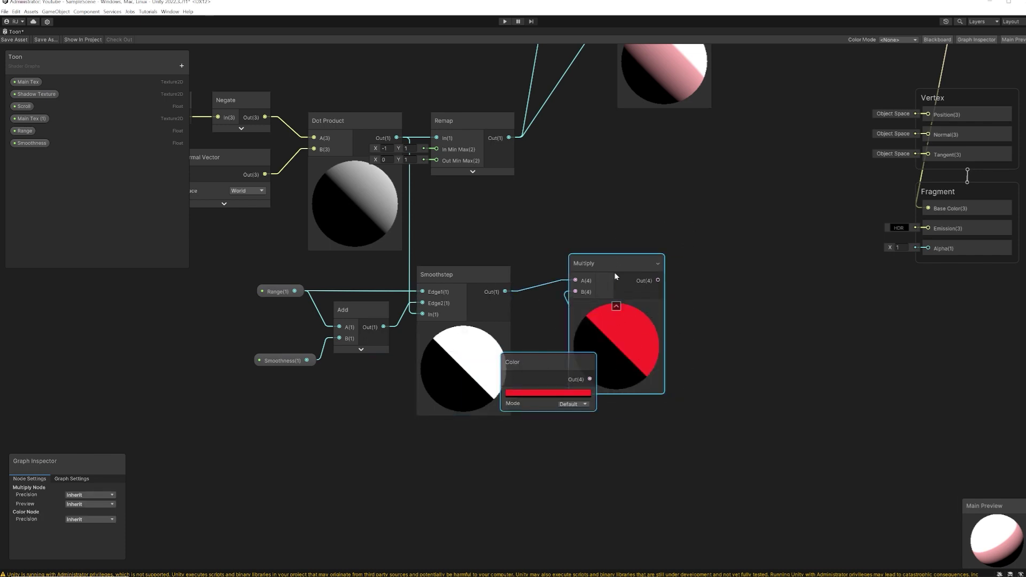
drag(613, 271, 745, 283)
right_click(595, 293)
click(614, 295)
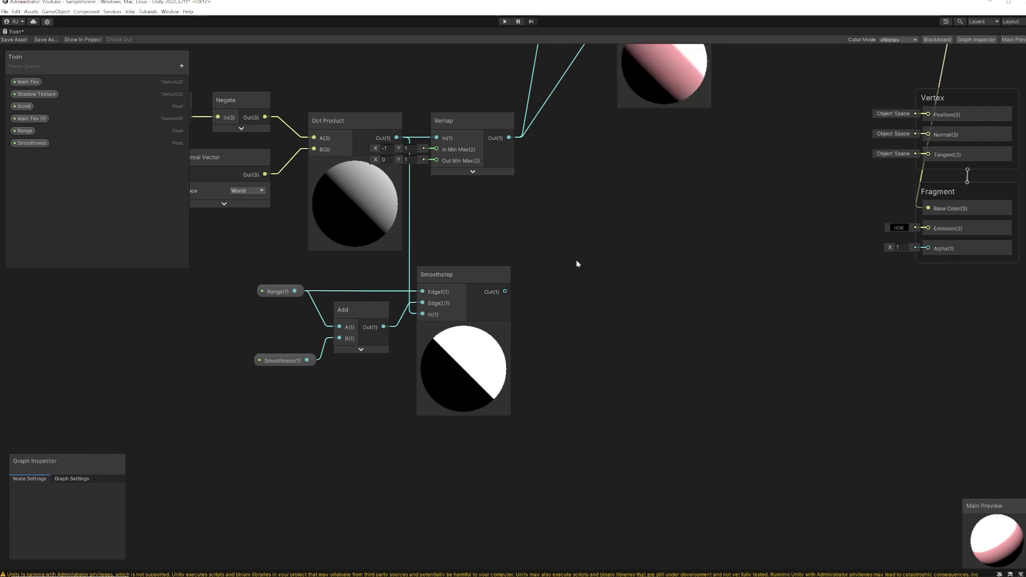
key(ctrl+z)
Delete the connection between Smoothstep and Multiply, and move the Multiply and Color nodes farther aside.
drag(633, 242, 761, 371)
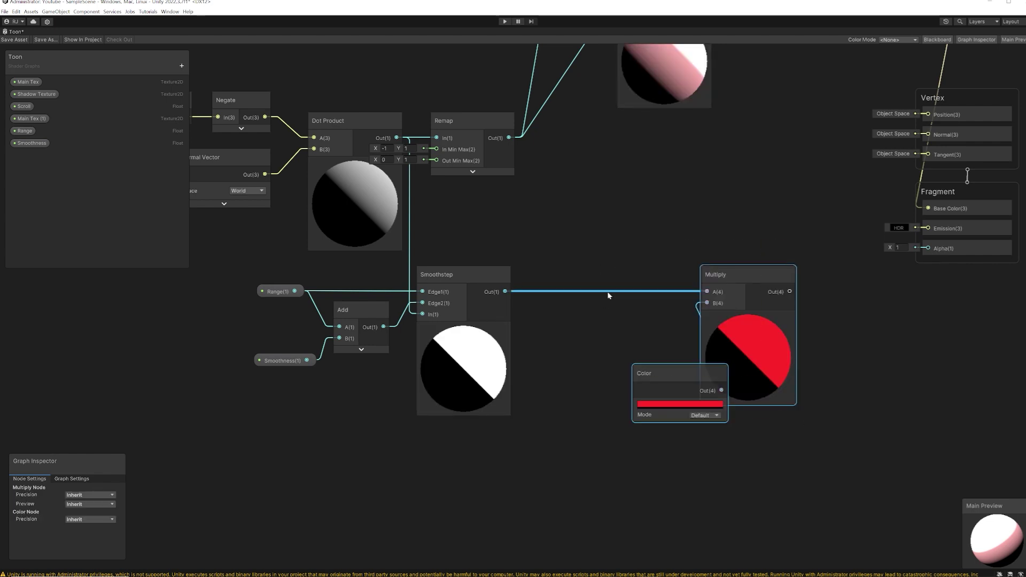
click(614, 292)
key(Delete)
drag(593, 228, 826, 401)
click(606, 264)
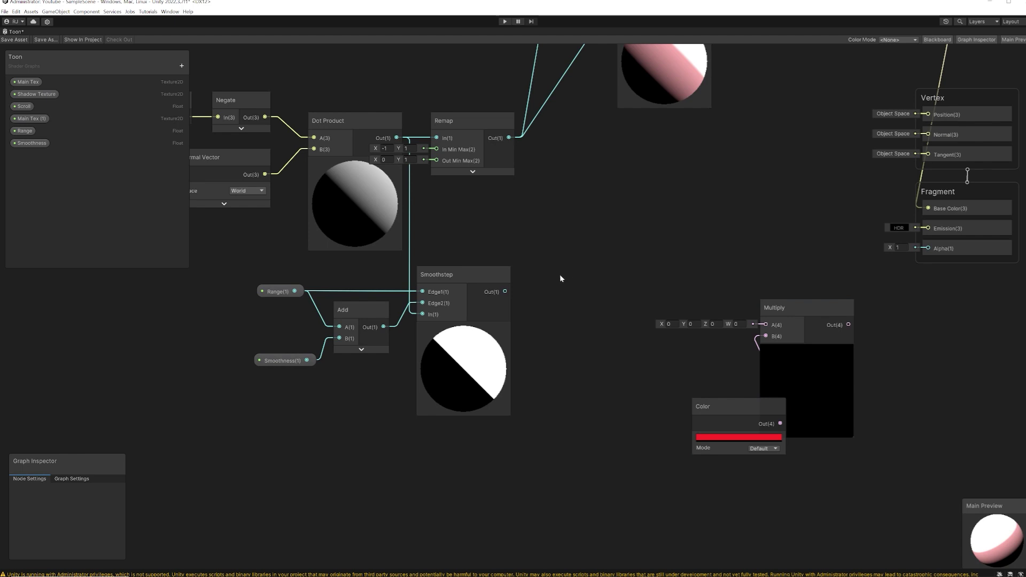
Create a One Minus node that takes Smoothstep's output and feeds Multiply's A input.
key(space)
text(one)
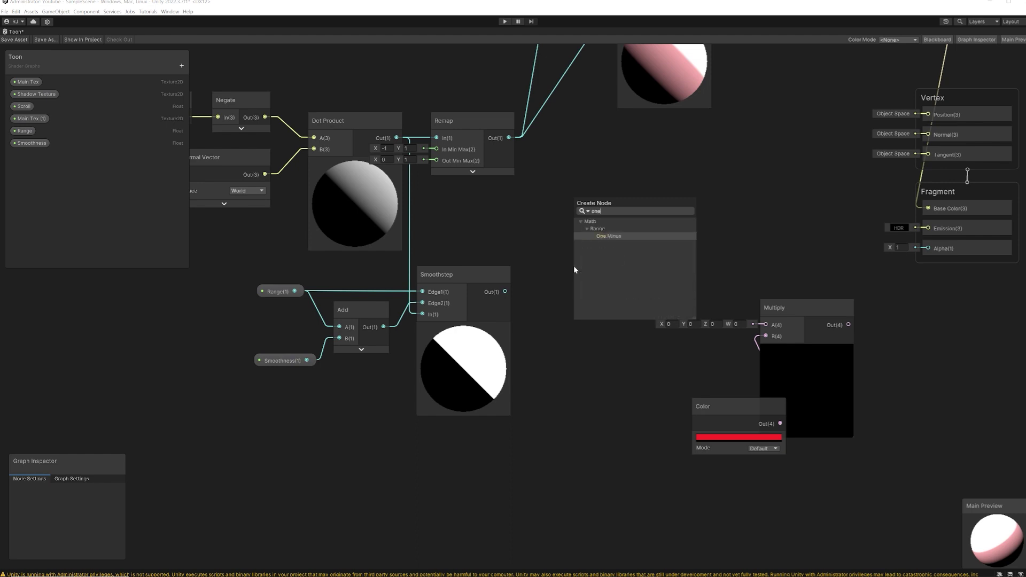
key(Return)
drag(598, 285, 585, 279)
drag(506, 291, 570, 276)
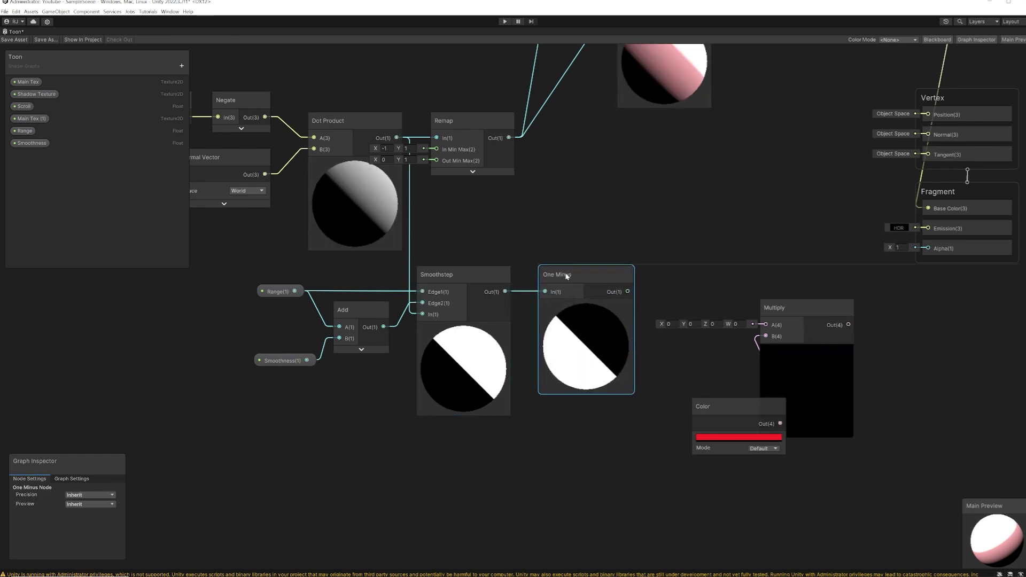
drag(631, 292, 765, 324)
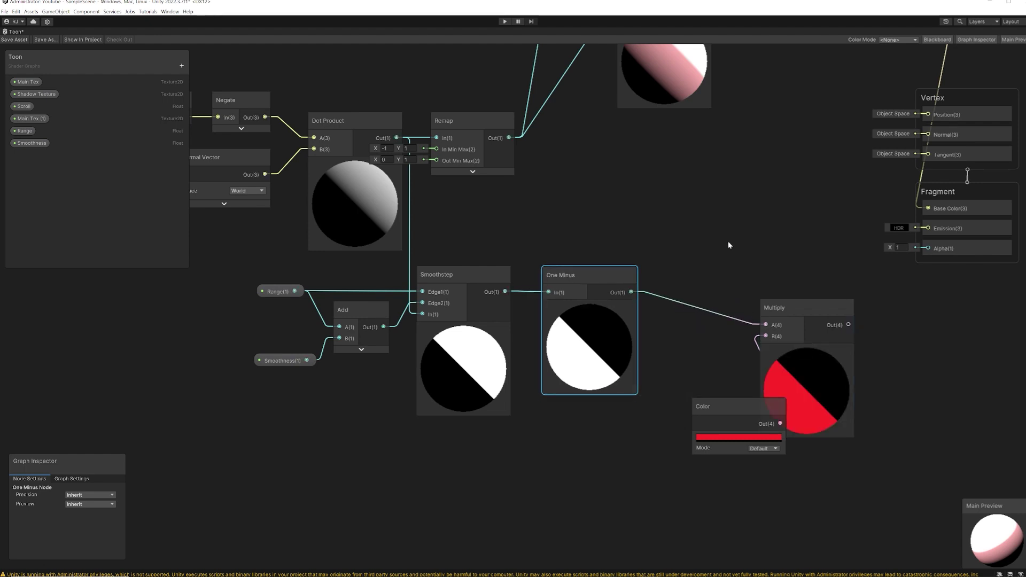
Create an Add node above the red Multiply node, with Smoothstep's output in A and Multiply's output in B.
middle_drag(741, 200, 717, 237)
key(space)
key(Escape)
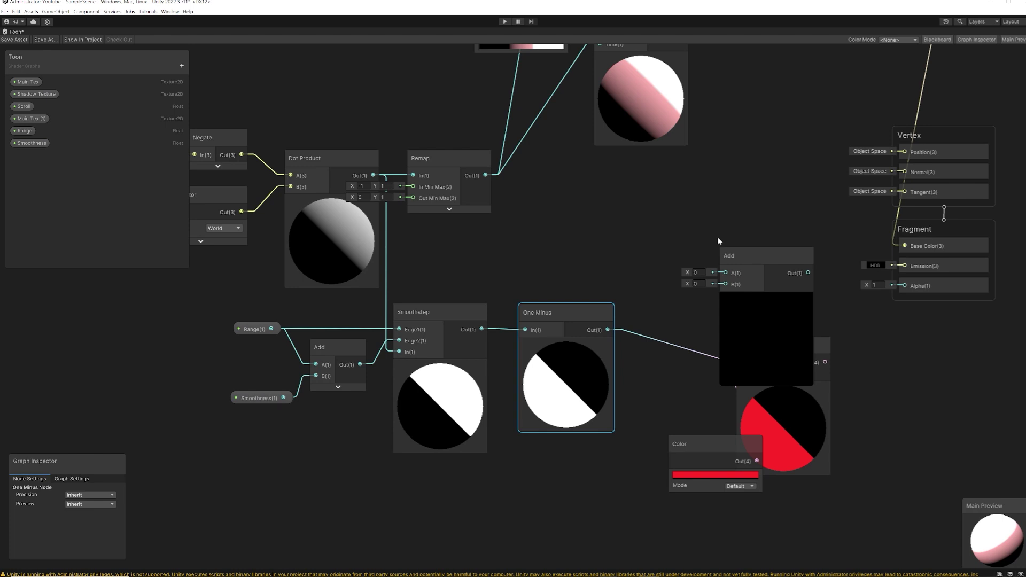
drag(762, 254, 765, 209)
drag(824, 363, 728, 241)
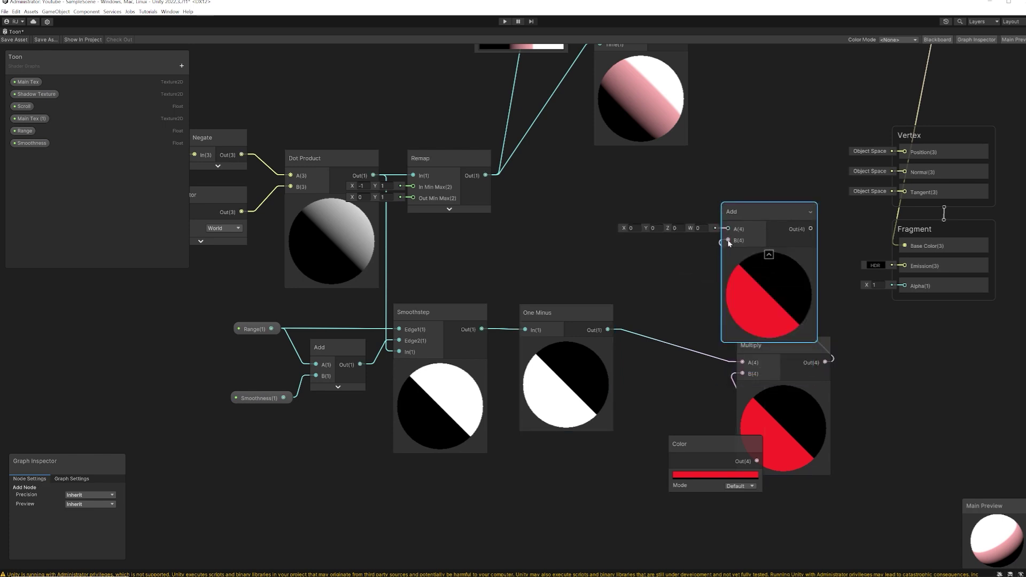
drag(482, 329, 728, 229)
Connect the new Add node's output to the B input of the upper Multiply node that drives Base Color.
middle_drag(687, 263, 517, 319)
middle_drag(562, 199, 495, 325)
scroll(521, 304, down, 2)
drag(538, 402, 585, 126)
Try a very dark red as the shadow tint in the Color node feeding the lower Multiply node.
middle_drag(497, 312, 521, 252)
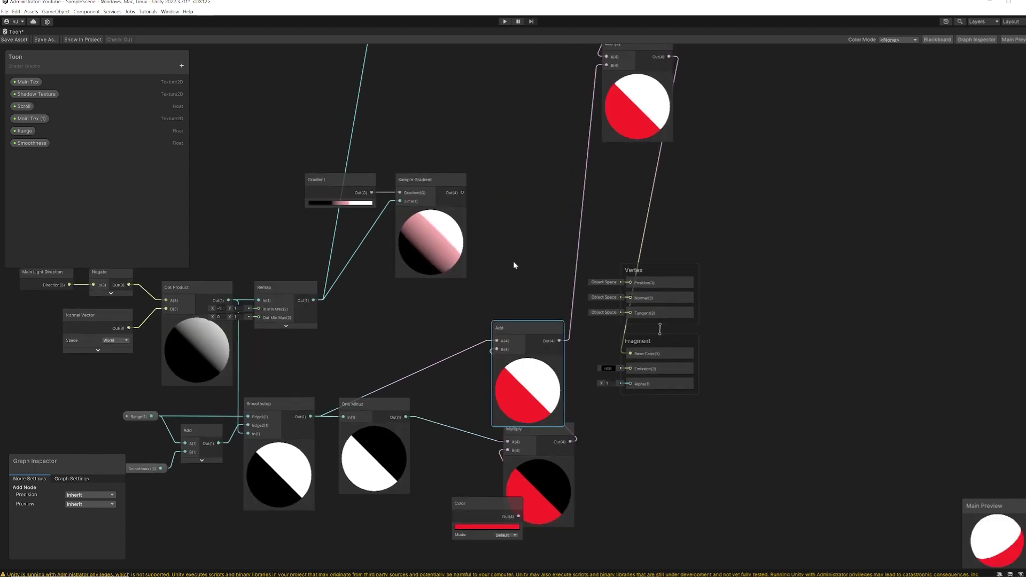
middle_drag(508, 292, 563, 206)
click(539, 443)
mouse_move(577, 442)
mouse_down()
mouse_move(588, 466)
mouse_move(601, 433)
mouse_move(609, 463)
mouse_up()
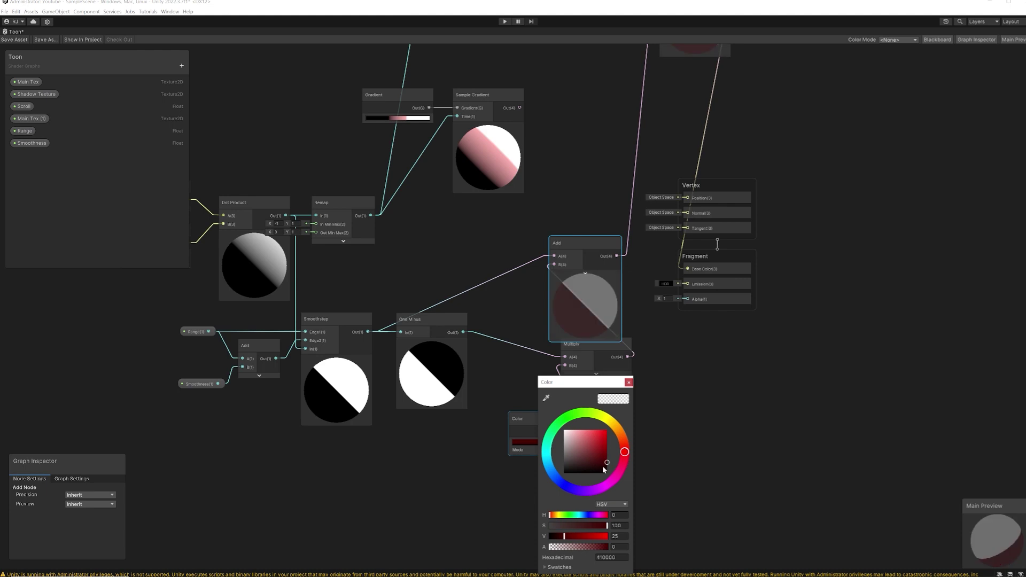
Line up the lower Multiply and Add nodes in a row after One Minus, with the Color node beneath them.
middle_drag(665, 352, 632, 464)
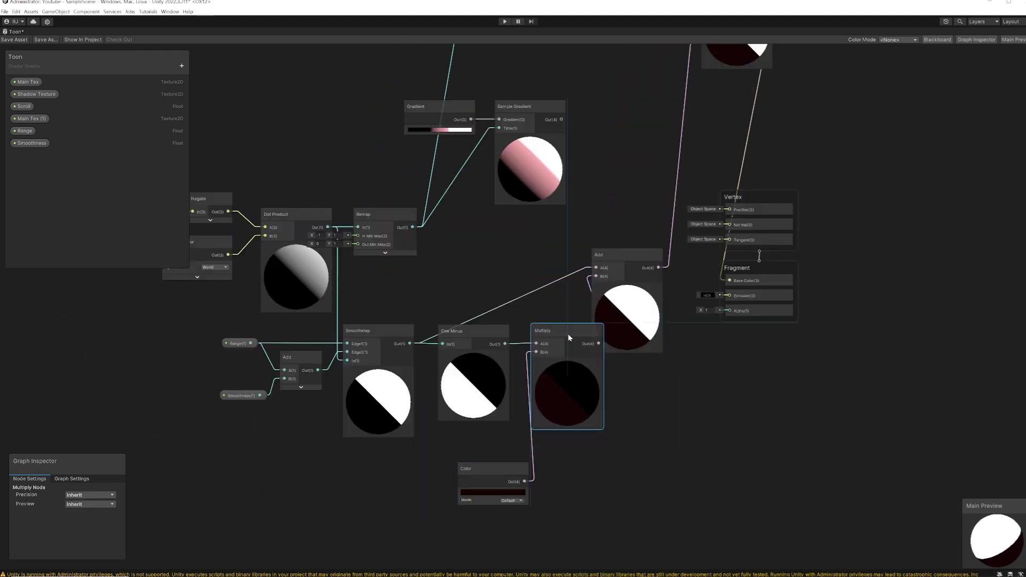
drag(619, 256, 650, 330)
click(474, 466)
drag(474, 467, 475, 469)
middle_drag(593, 474, 610, 393)
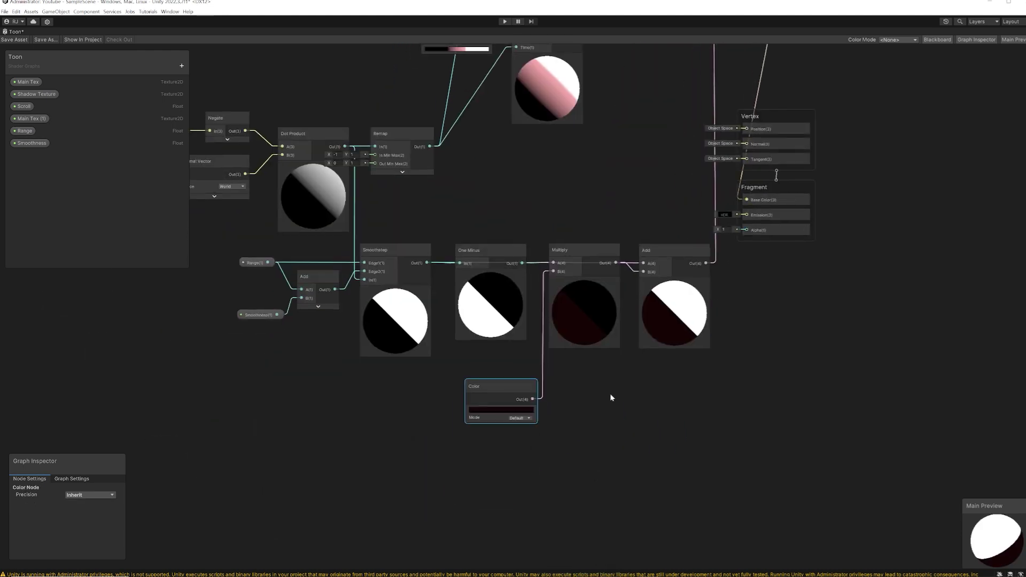
Change the shadow tint in the Color node to light pink.
click(505, 410)
drag(553, 449, 539, 433)
click(595, 383)
click(578, 385)
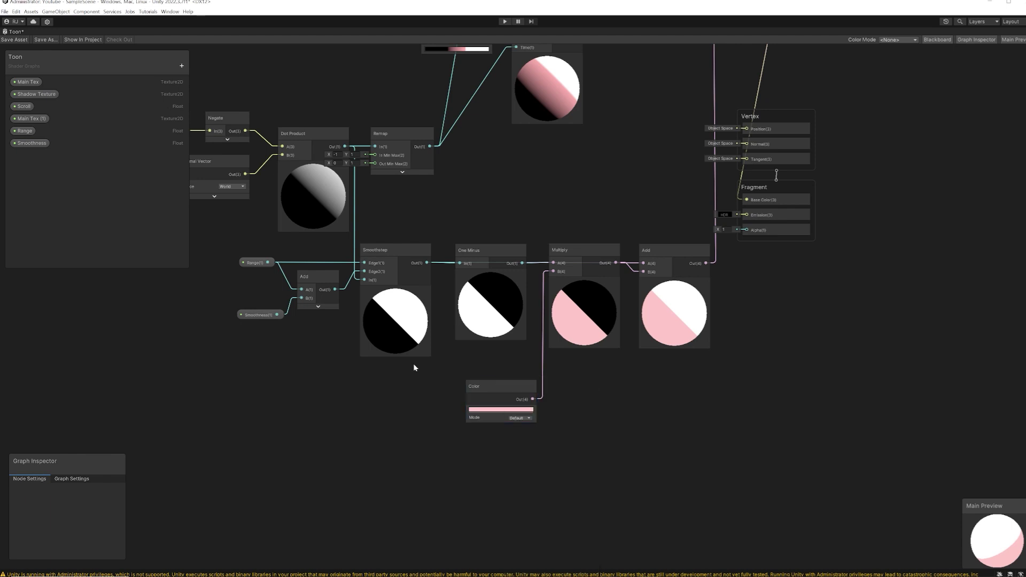
middle_drag(412, 363, 391, 455)
middle_drag(502, 286, 530, 309)
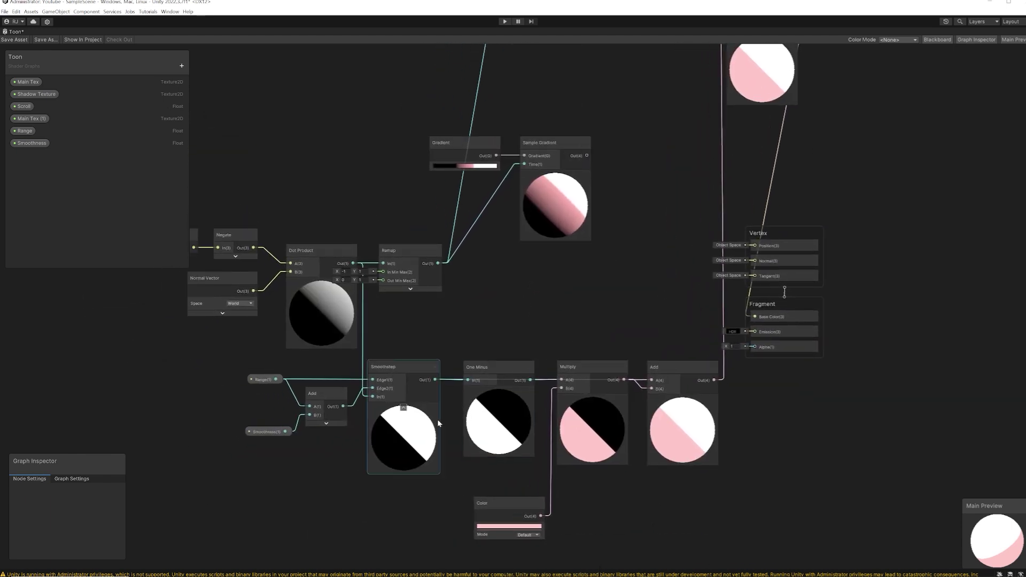
middle_drag(576, 268, 484, 437)
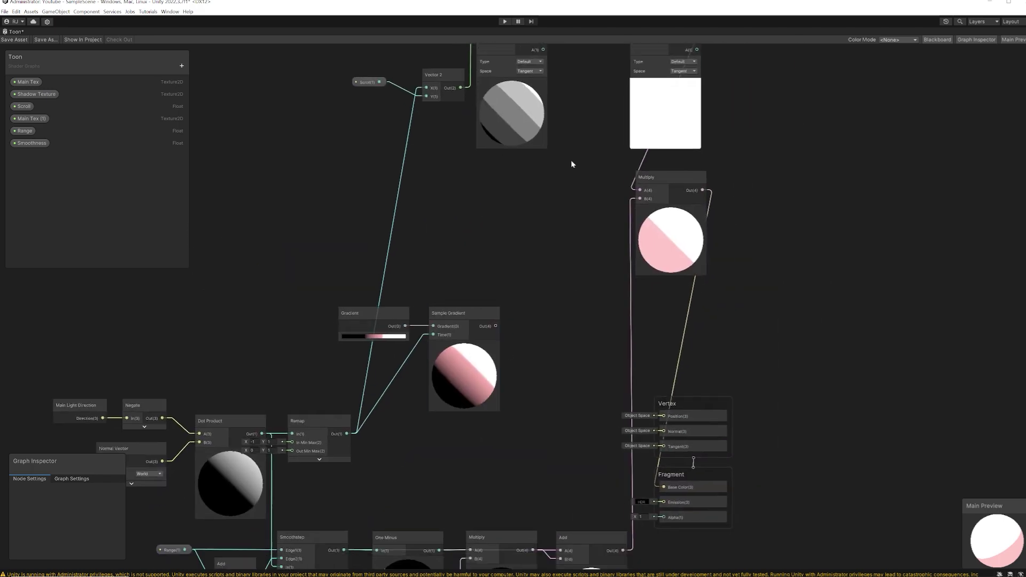
middle_drag(570, 160, 543, 265)
middle_drag(513, 355, 595, 80)
middle_drag(474, 314, 523, 275)
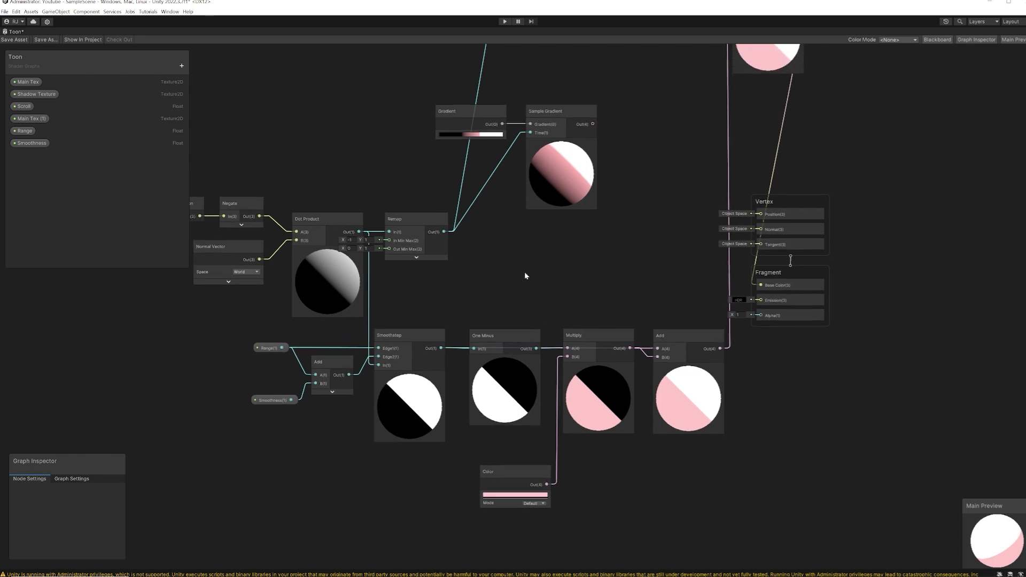
Delete both connections leaving Smoothstep's output, the one to One Minus and the one to the Add node.
middle_drag(416, 454, 487, 369)
right_click(531, 261)
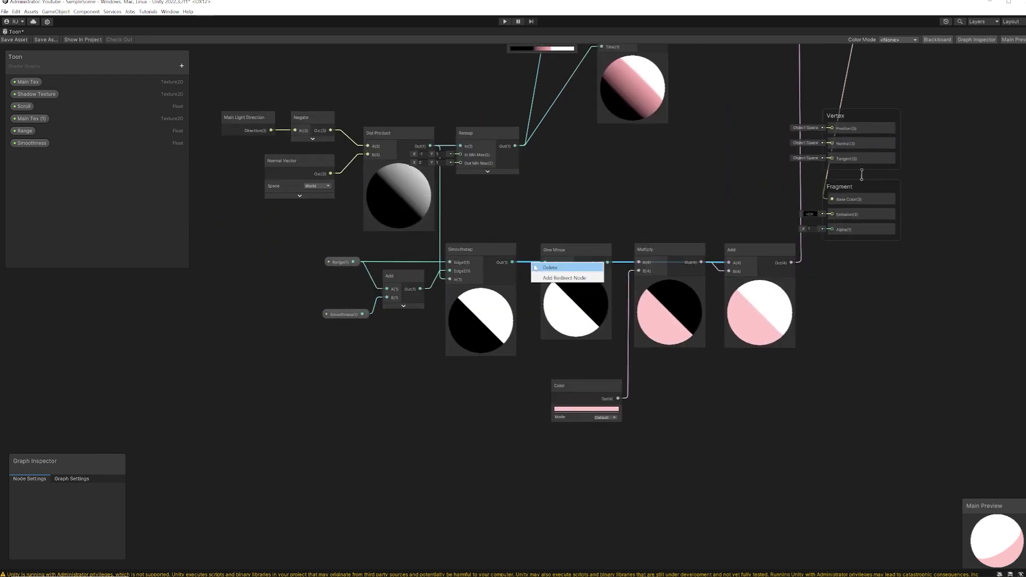
click(544, 267)
right_click(528, 261)
click(543, 266)
Move the One Minus, Multiply, Add and Color nodes together well away from Smoothstep, beyond the Fragment block.
drag(544, 199, 774, 401)
drag(678, 248, 891, 306)
middle_drag(891, 306, 598, 291)
drag(598, 291, 677, 248)
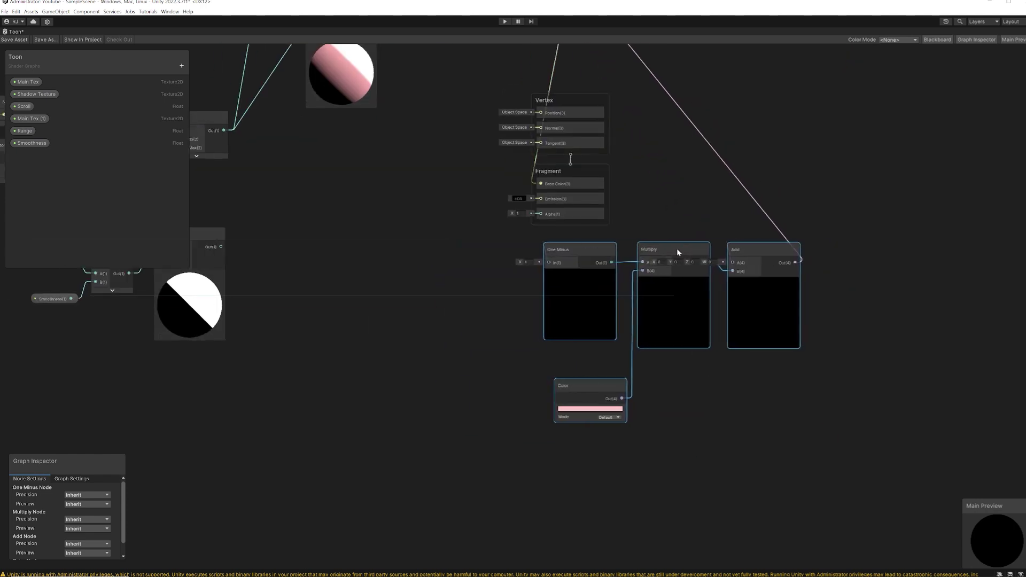
click(291, 282)
middle_drag(288, 282, 603, 289)
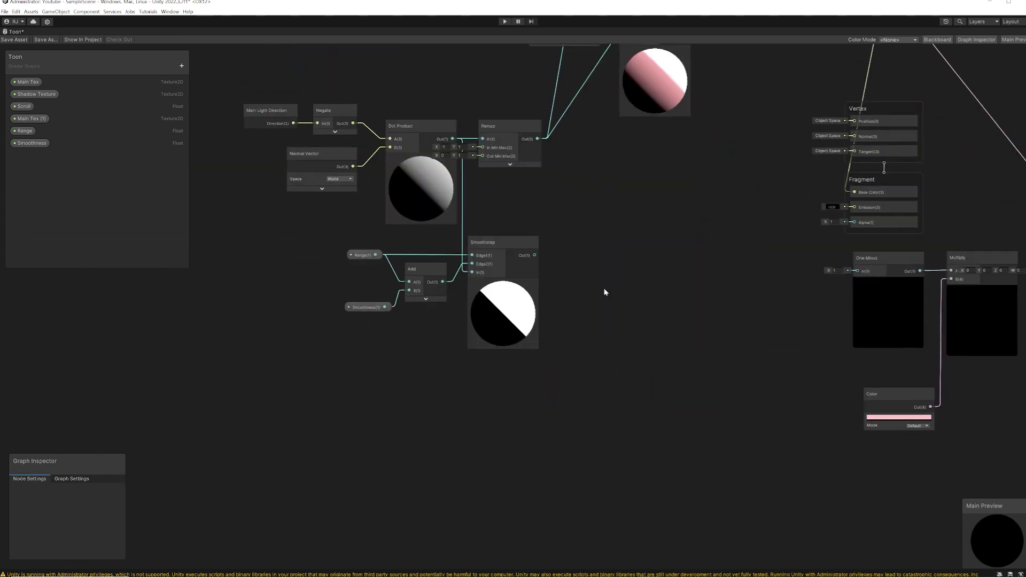
middle_drag(596, 299, 565, 354)
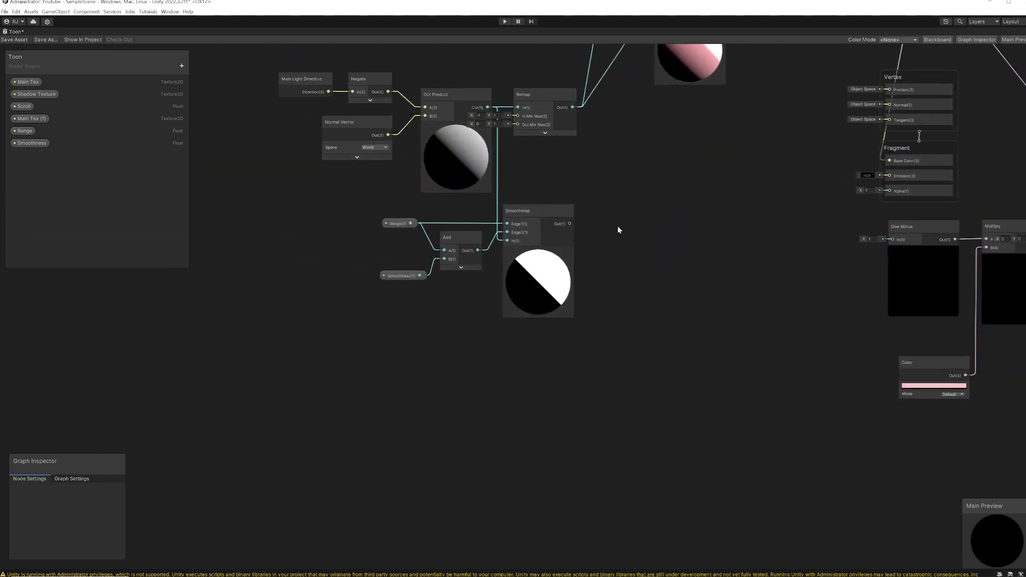
key(space)
text(lerp)
key(Return)
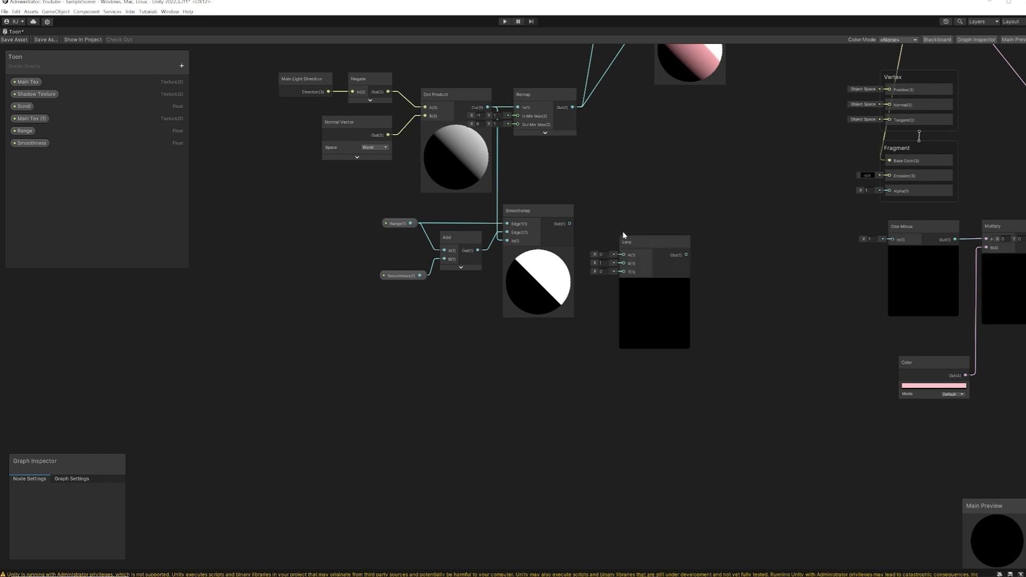
drag(623, 235, 645, 229)
middle_drag(526, 330, 497, 379)
scroll(512, 358, up, 1)
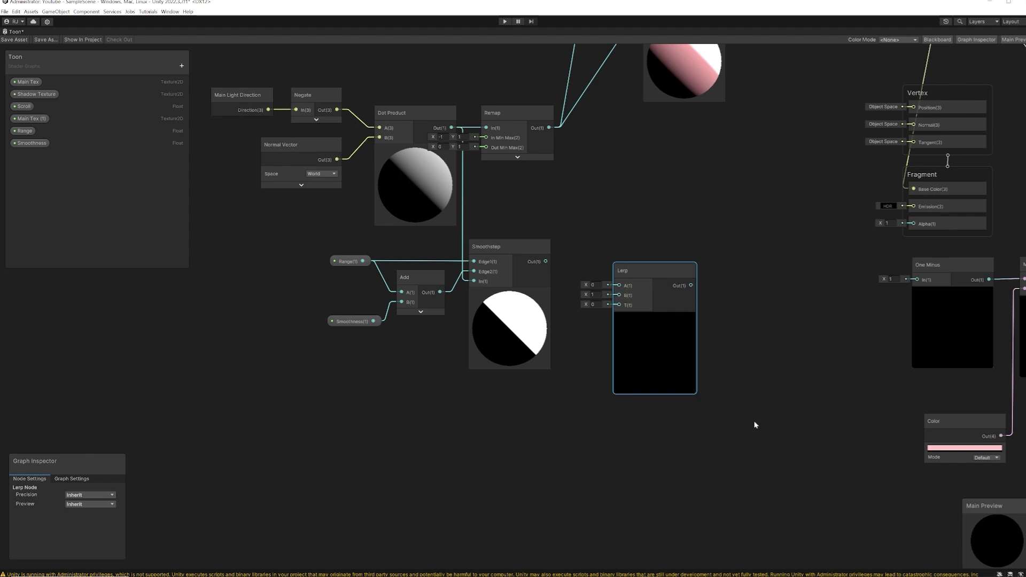
key(Delete)
Duplicate the Range, Smoothness, Add and Smoothstep nodes and align the copies below the originals.
drag(650, 441, 340, 260)
key(ctrl+c)
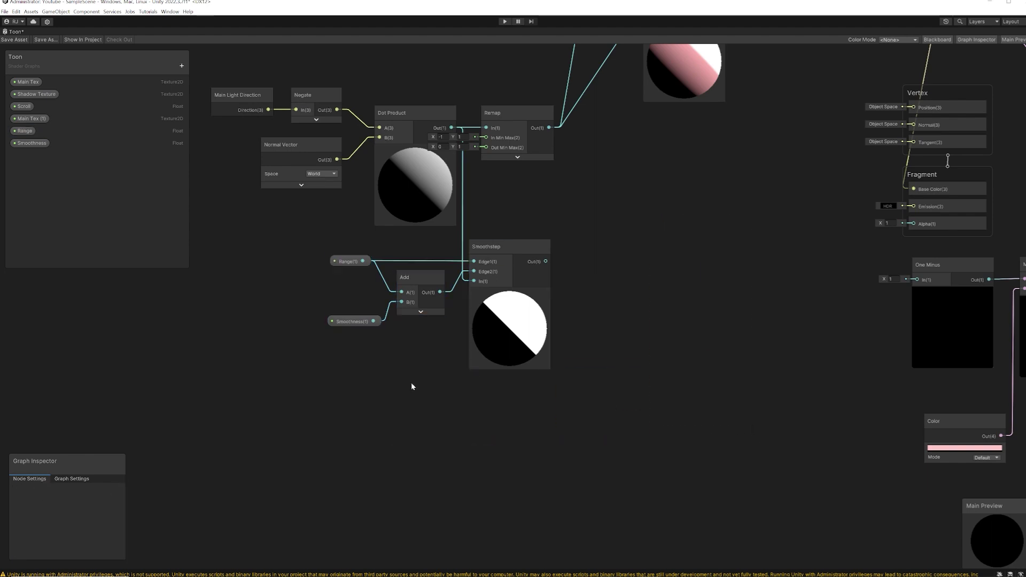
key(ctrl+v)
middle_drag(484, 400, 515, 308)
drag(581, 326, 530, 318)
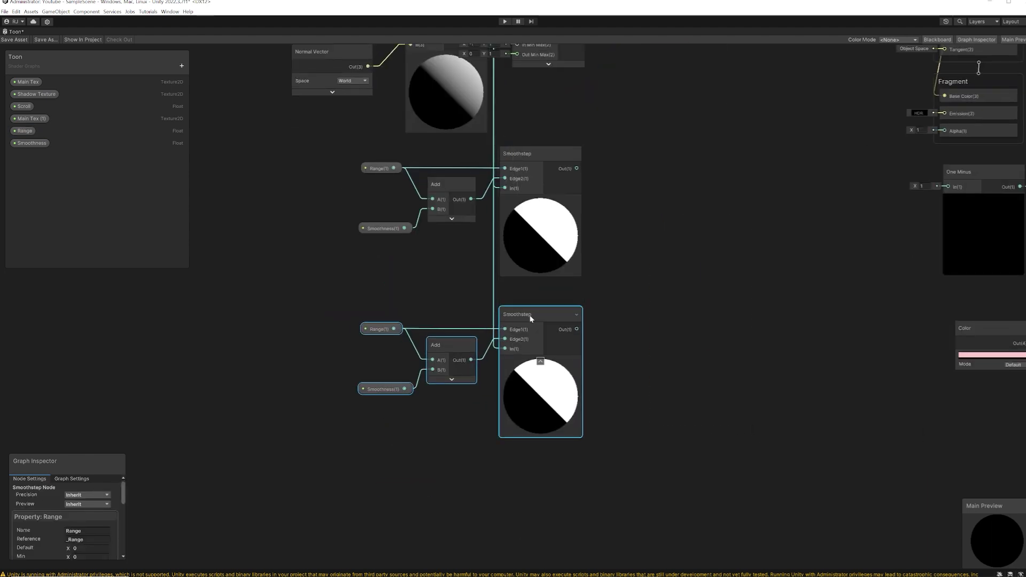
Create a Lerp node beside the lower Smoothstep and connect that Smoothstep's output to its T input.
click(615, 257)
middle_drag(615, 256, 530, 292)
key(space)
text(le)
key(Return)
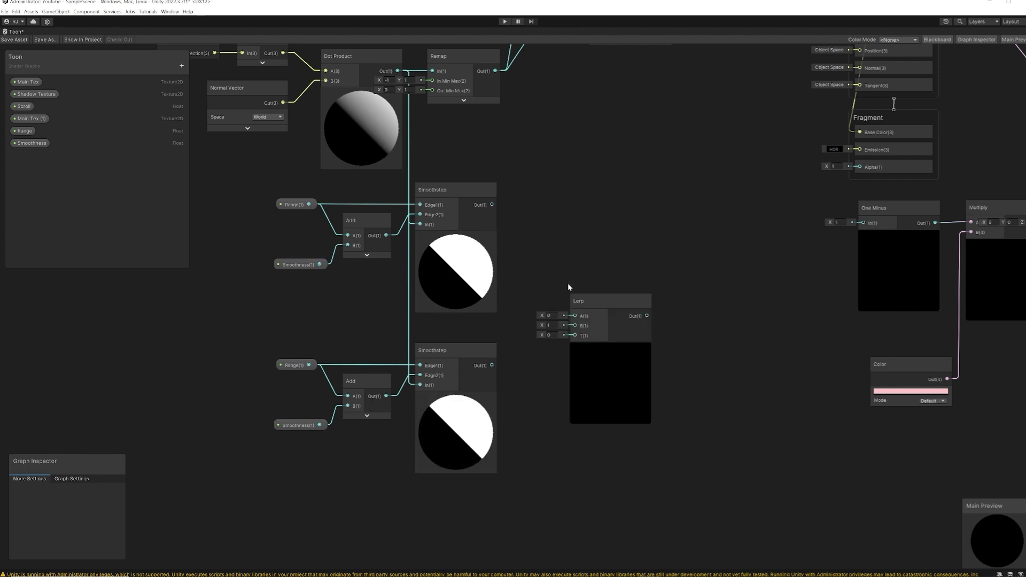
drag(592, 296, 571, 343)
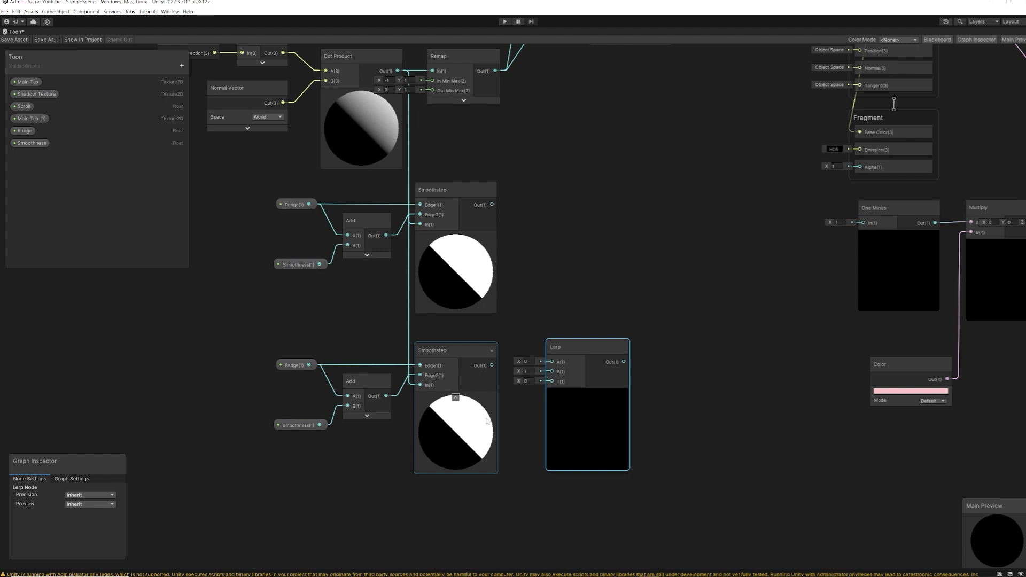
drag(491, 366, 551, 381)
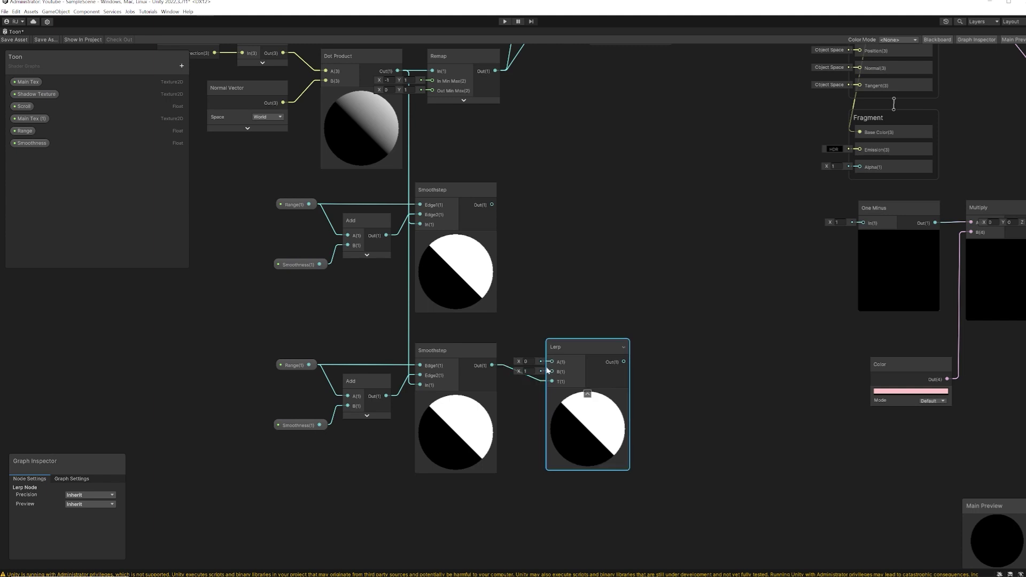
Replace the copied Range and Smoothness nodes with Float nodes feeding the lower Add node's A and B inputs.
middle_drag(372, 342, 411, 339)
click(338, 364)
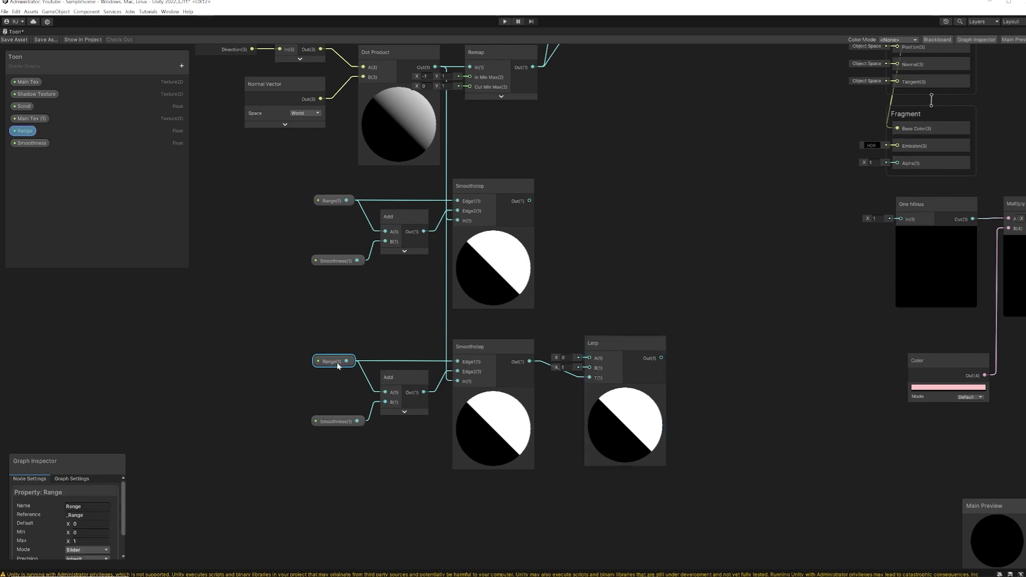
drag(384, 392, 347, 335)
text(float)
key(Return)
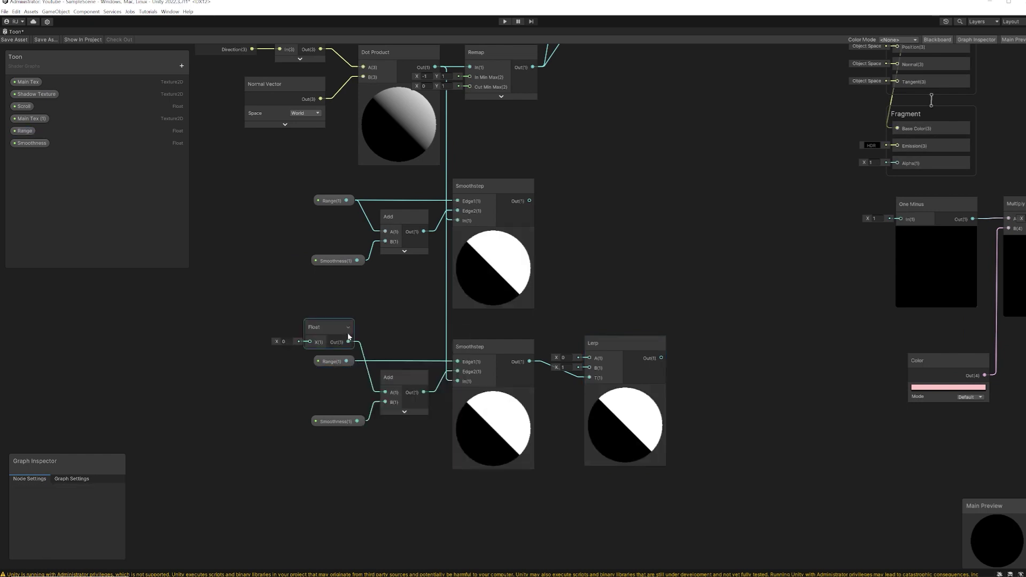
click(336, 363)
key(Delete)
click(351, 422)
key(Delete)
text(float)
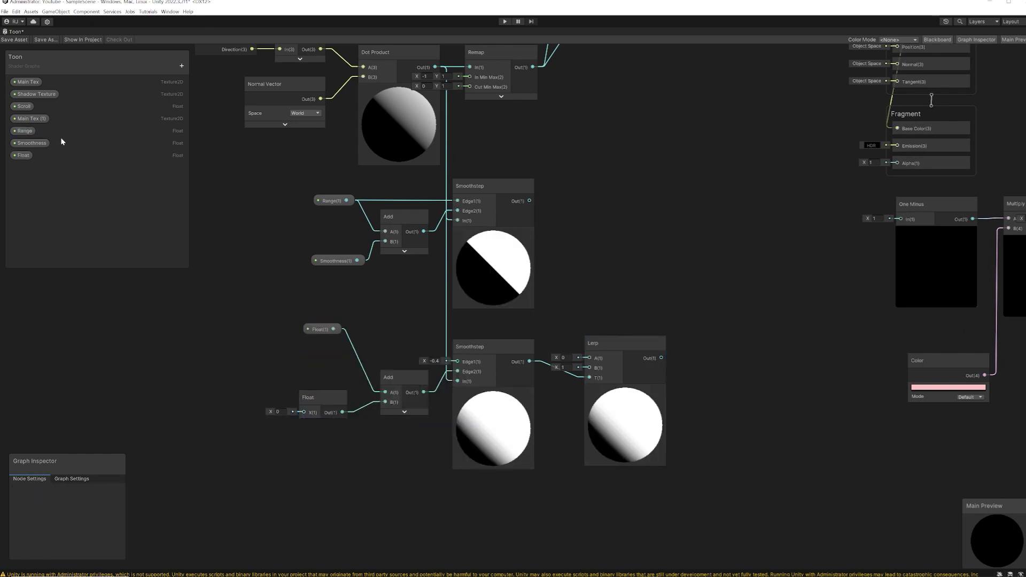
Rename the new Float property Range 2, and convert the other Float node to a property named Smoothness 2.
double_click(27, 155)
text(Range 2)
right_click(326, 404)
mouse_move(377, 485)
click(438, 502)
double_click(26, 167)
text(Smoothness 2)
Tidy the Range 2 and both Smoothness nodes, and connect Range 2 to the lower Smoothstep's Edge1 input.
drag(324, 329, 327, 359)
drag(329, 399, 329, 414)
drag(337, 261, 331, 250)
drag(341, 358, 458, 362)
click(411, 342)
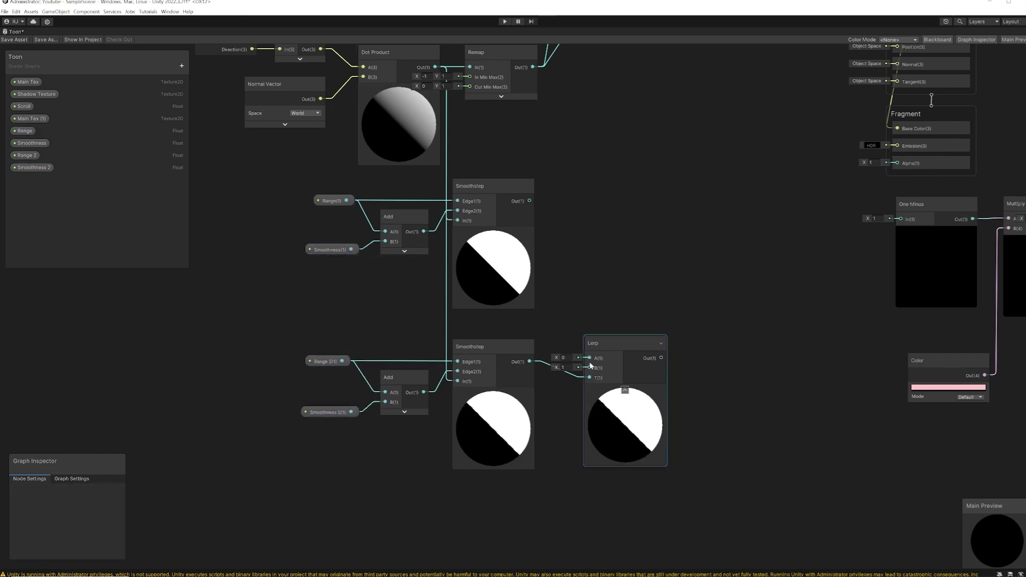
Create two Color nodes feeding the Lerp node's A and B inputs.
drag(588, 358, 560, 303)
text(color)
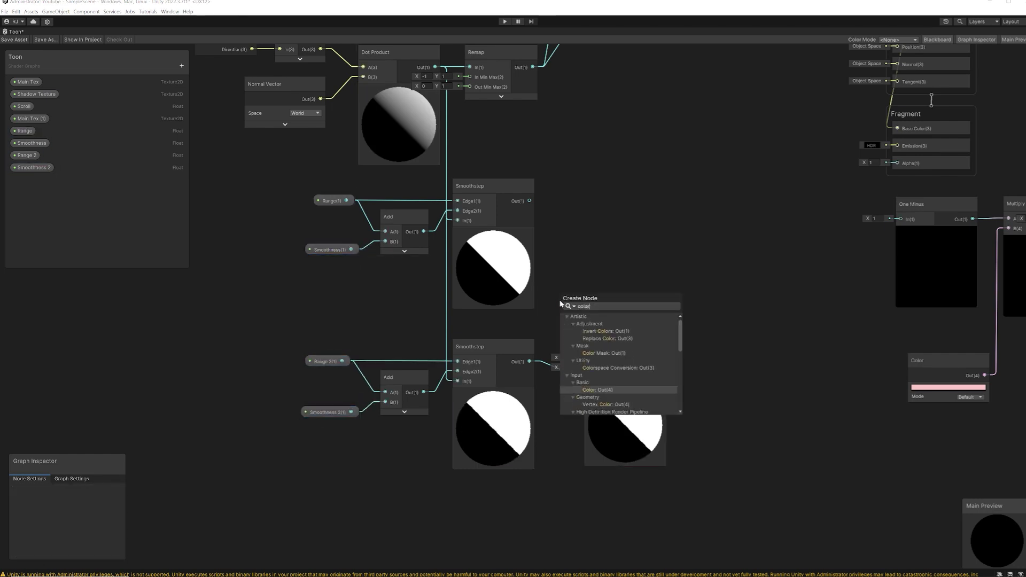
key(Return)
drag(590, 367, 544, 417)
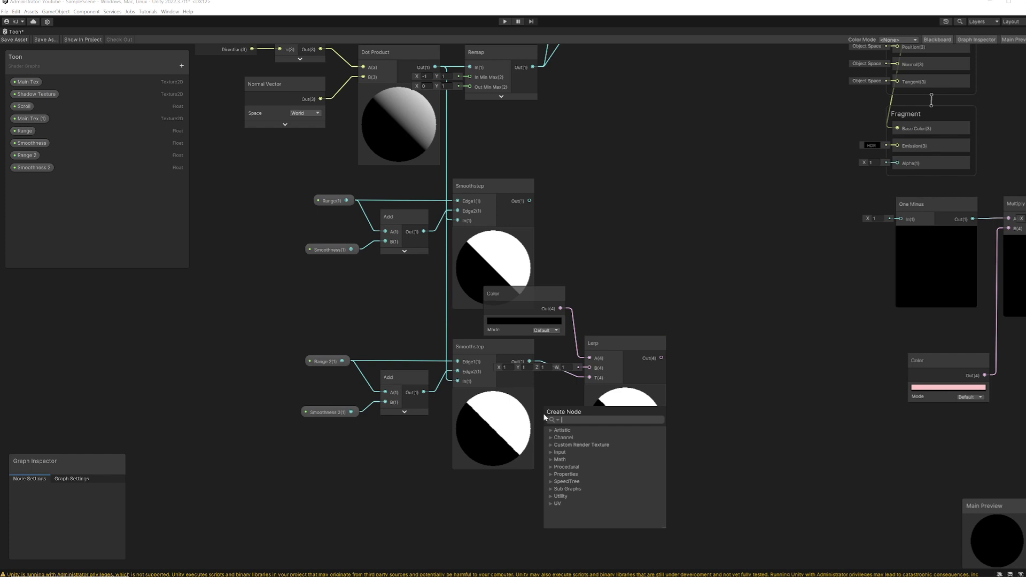
text(col)
key(Return)
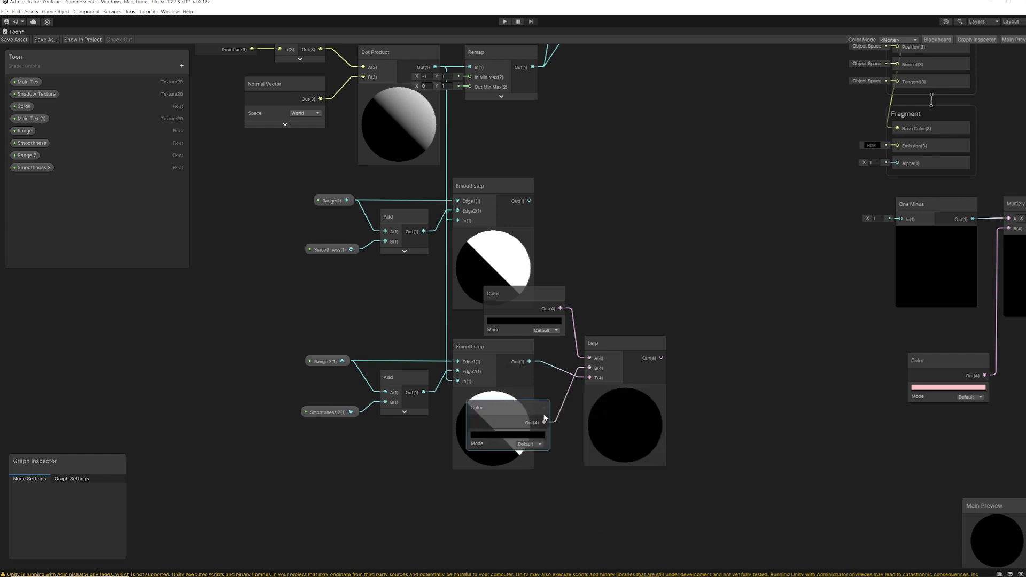
Set the Color node feeding Lerp's B input to a medium gray.
click(522, 434)
drag(550, 459, 547, 448)
click(613, 383)
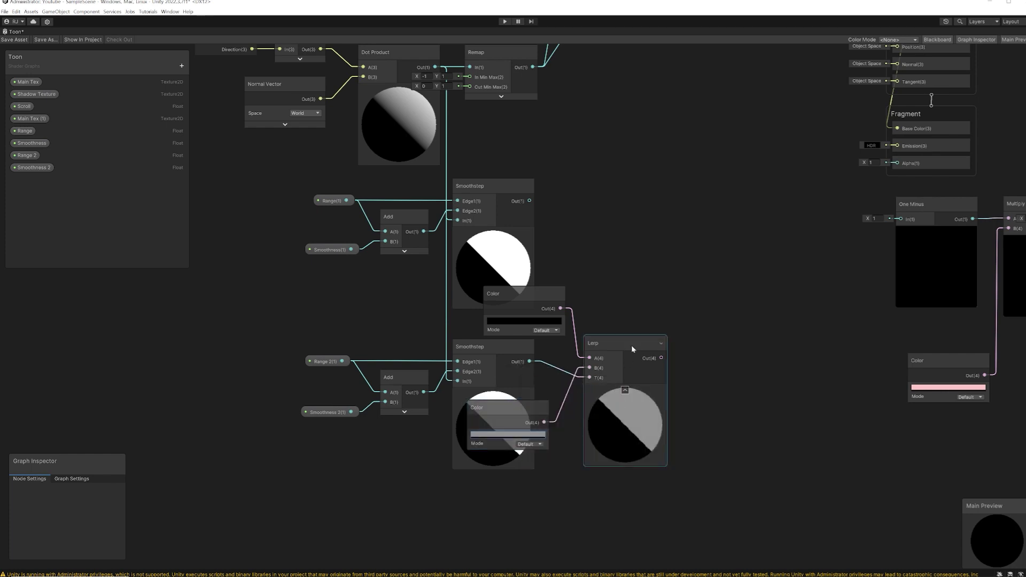
Arrange the two Color nodes one above the other between the lower Smoothstep and the Lerp node.
drag(632, 346, 664, 346)
drag(504, 417, 580, 417)
drag(661, 351, 709, 354)
drag(544, 296, 596, 344)
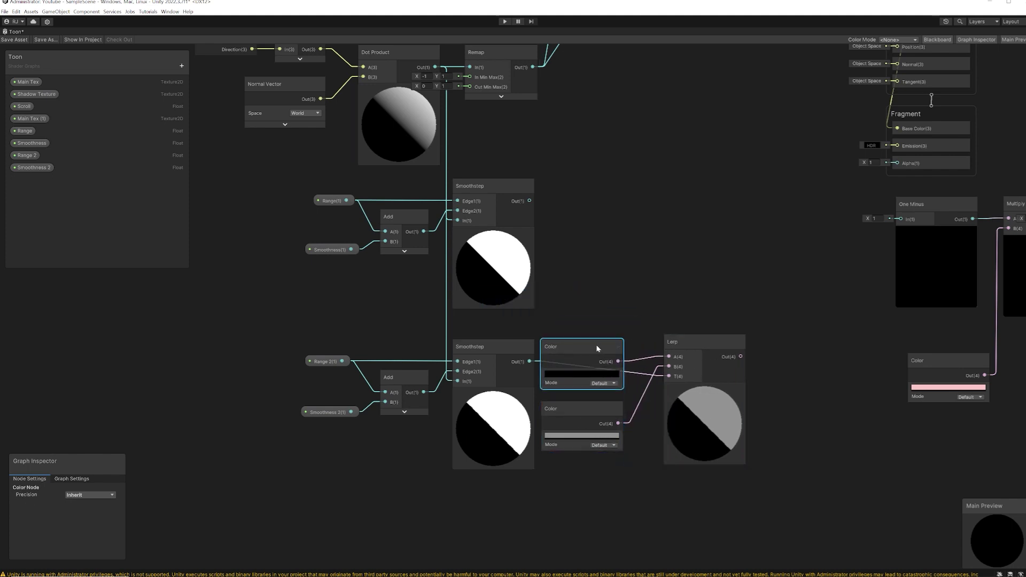
drag(689, 342, 659, 346)
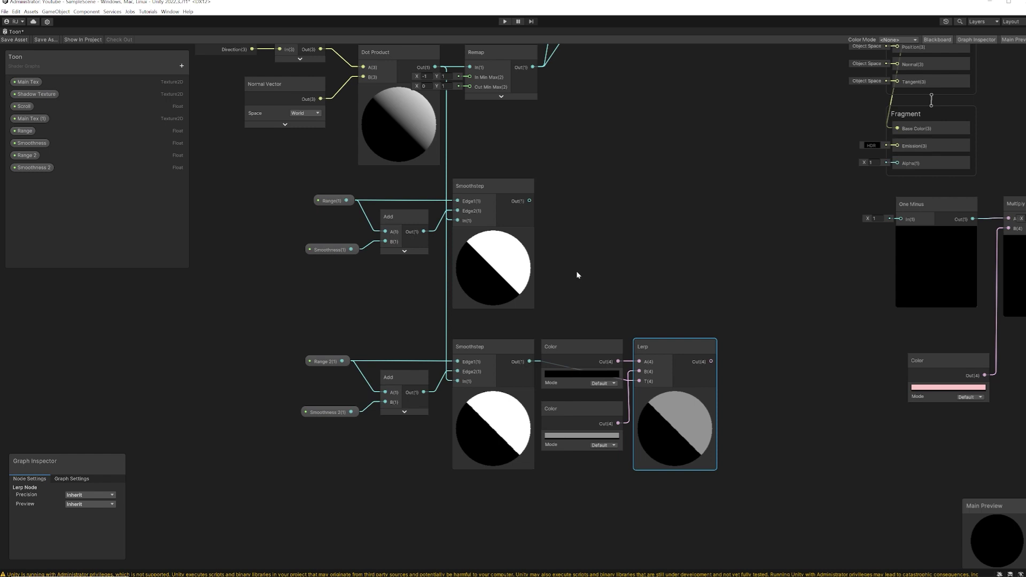
Create a second Lerp node above the first, with the first Lerp's output in A and the upper Smoothstep's output in T.
key(space)
text(le)
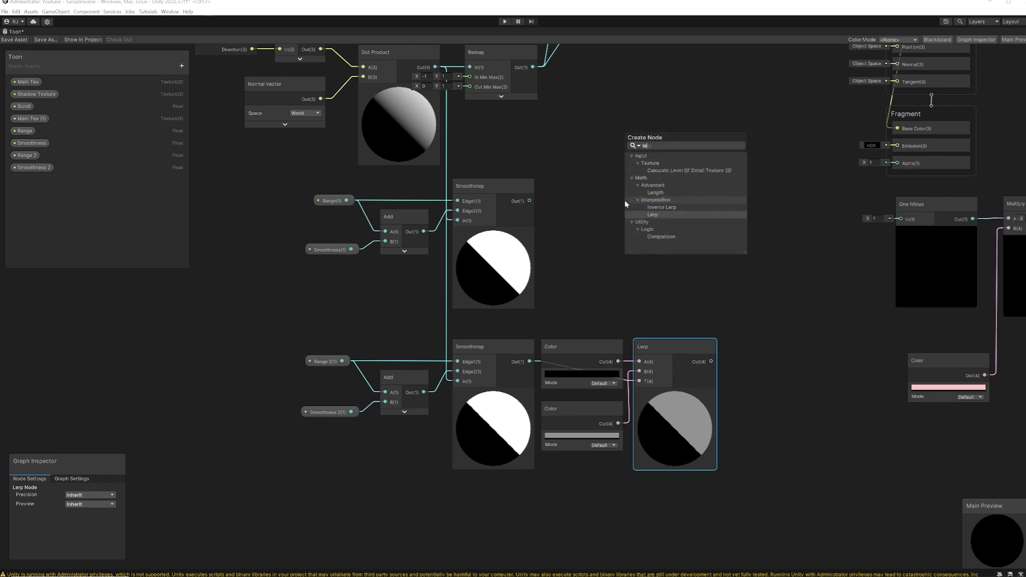
key(Return)
drag(671, 221, 676, 197)
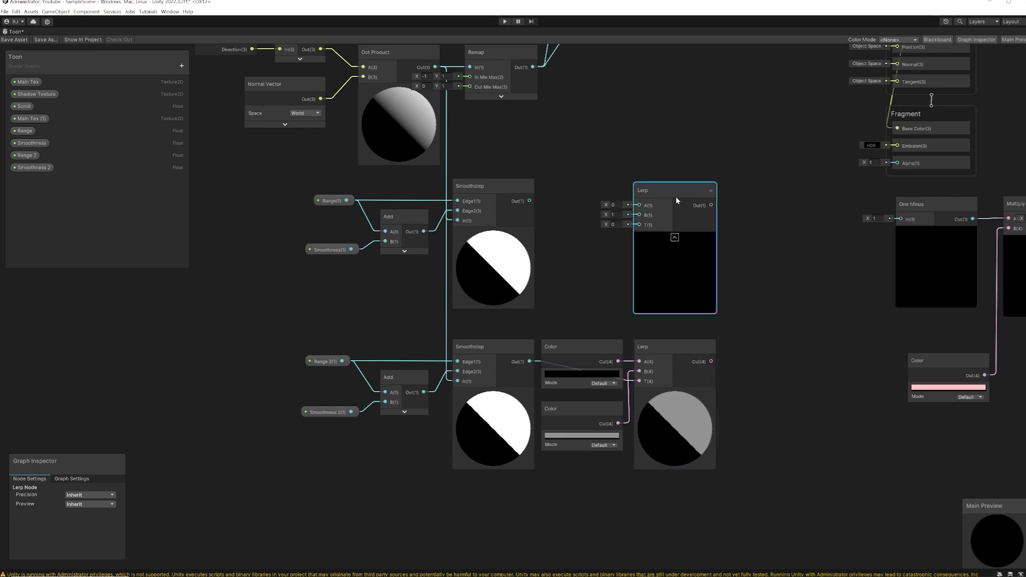
drag(711, 362, 636, 206)
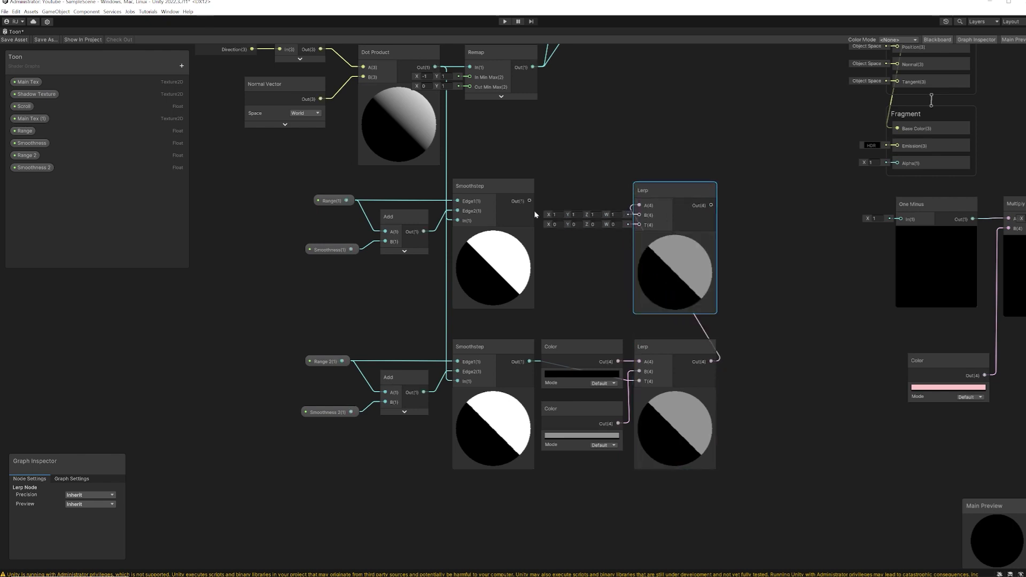
drag(529, 201, 639, 225)
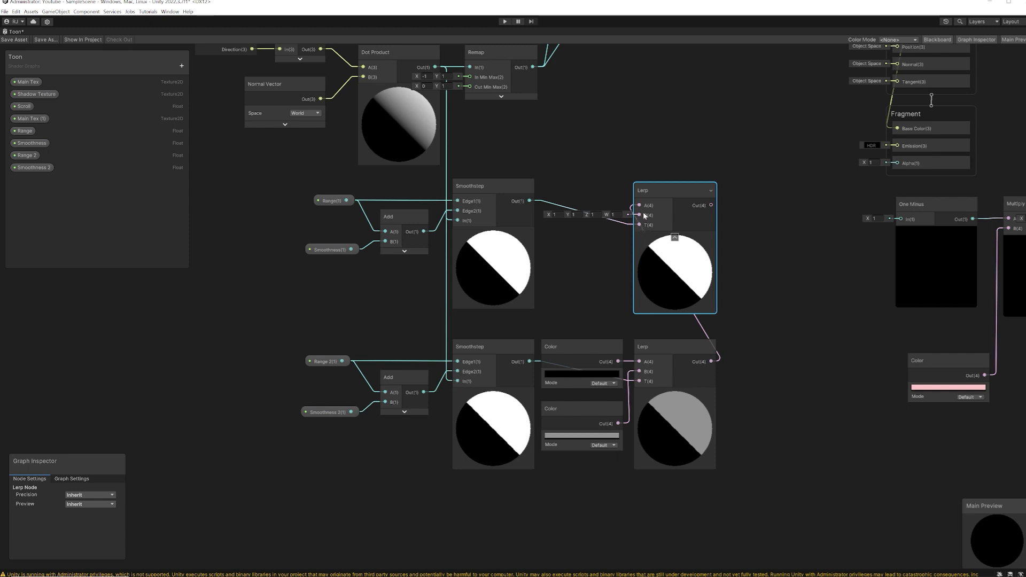
Try a higher default value for the Range property and a default of -0.28 for Range 2.
click(330, 200)
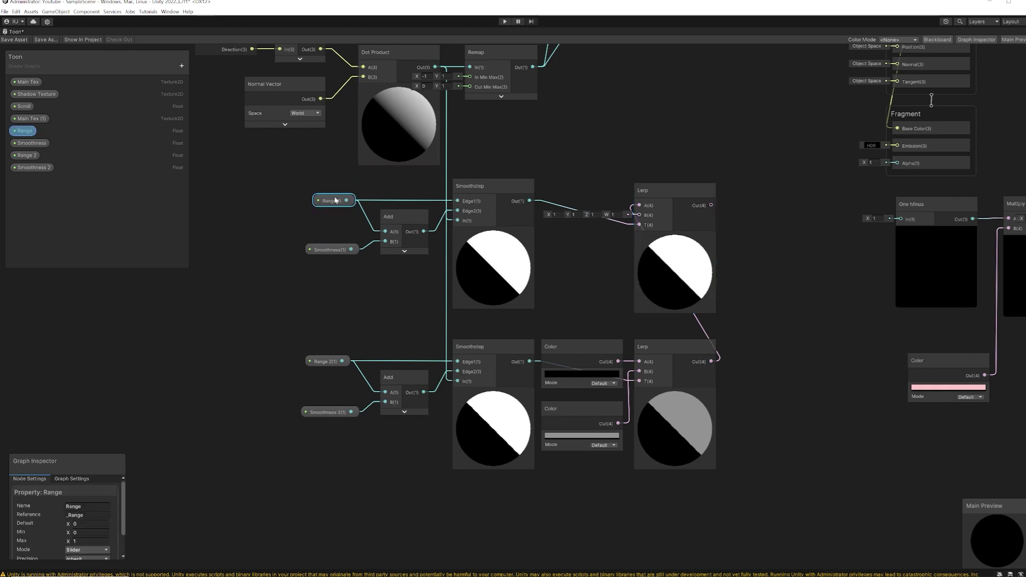
drag(68, 524, 72, 517)
click(325, 361)
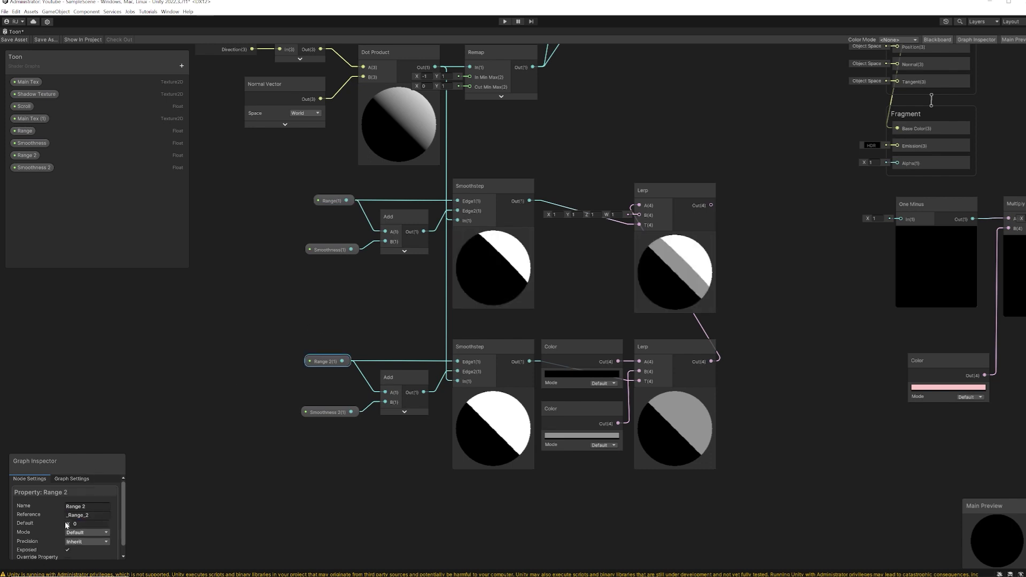
drag(68, 525, 69, 529)
Switch the Range 2 and Smoothness 2 properties to Slider mode.
click(80, 538)
click(81, 539)
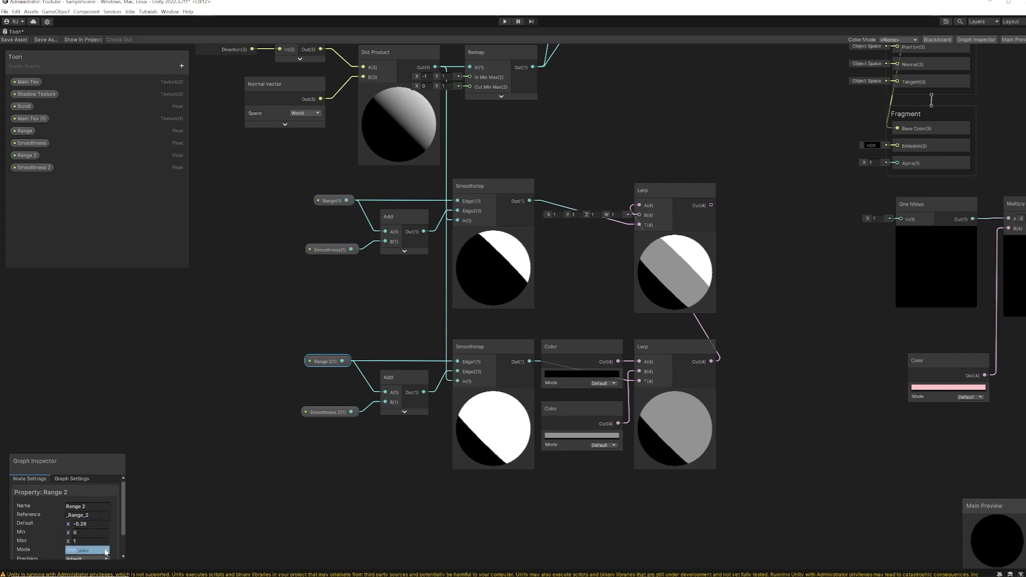
click(325, 412)
click(83, 532)
click(80, 549)
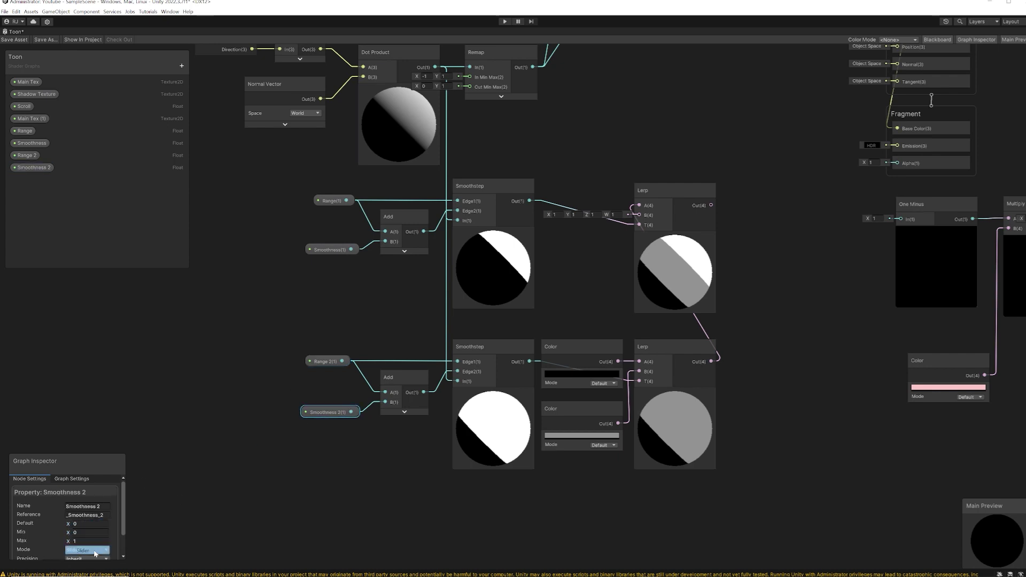
Adjust the default of Range 2 to widen the gray band and set the default of Range to 0.47.
click(327, 362)
drag(68, 524, 74, 522)
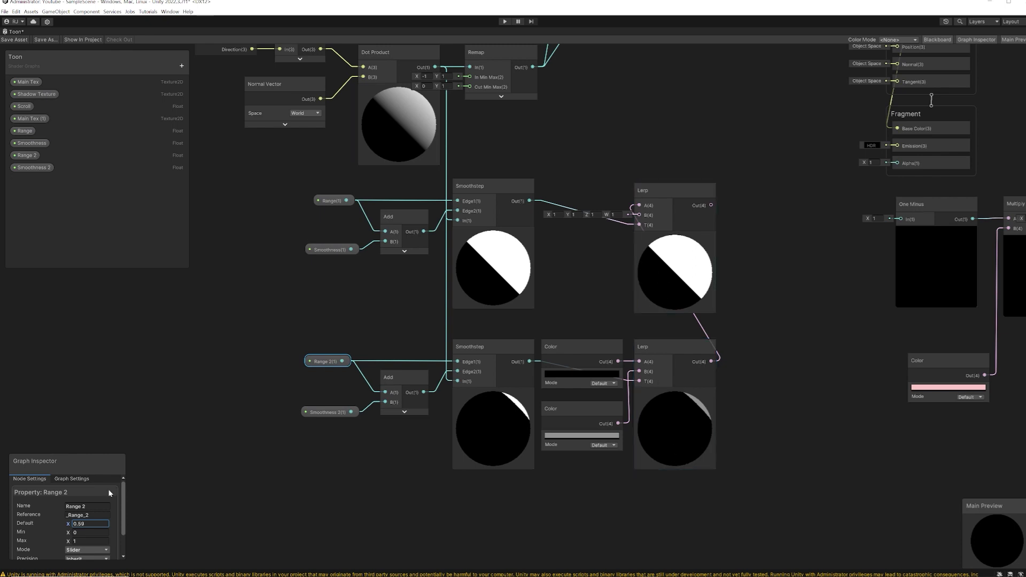
mouse_move(70, 526)
mouse_down()
mouse_move(58, 527)
mouse_move(72, 523)
mouse_up()
click(332, 201)
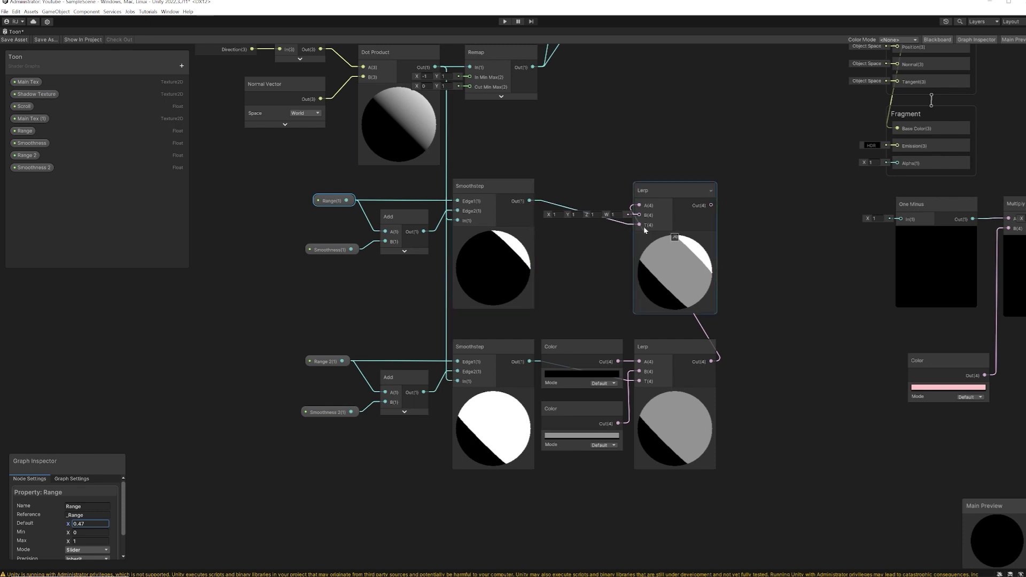
Convert the black and gray Color nodes feeding the lower Lerp into exposed properties.
click(568, 341)
right_click(568, 342)
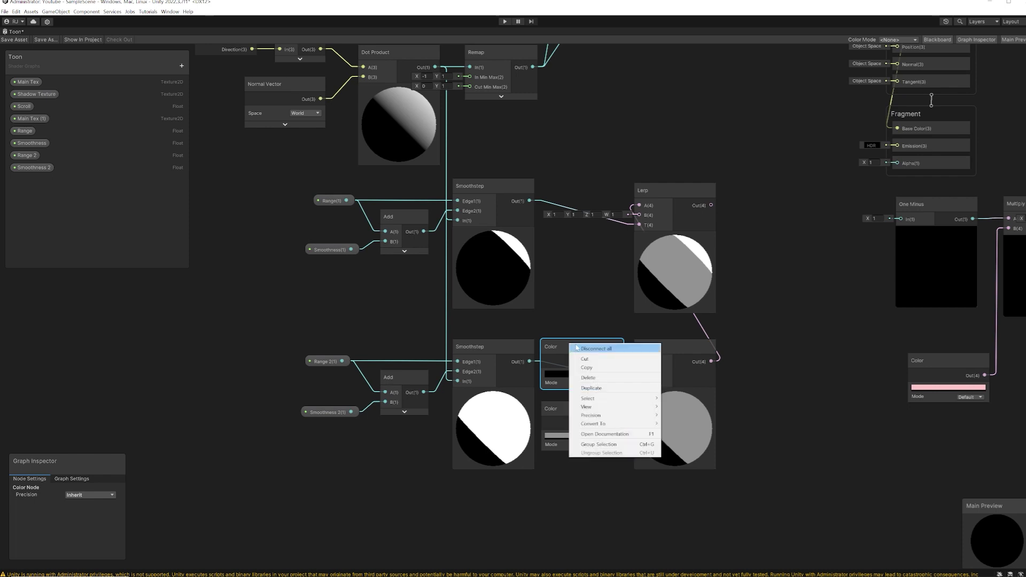
mouse_move(593, 423)
click(681, 435)
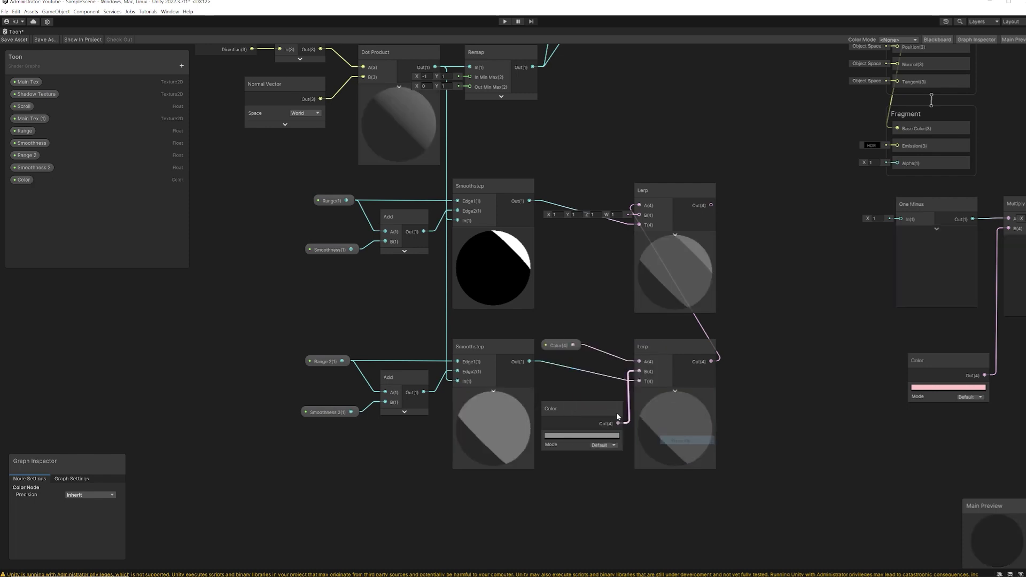
right_click(585, 408)
click(699, 497)
Rename the two new color properties as "Shadow color 1" and "Shadow color 2".
double_click(27, 180)
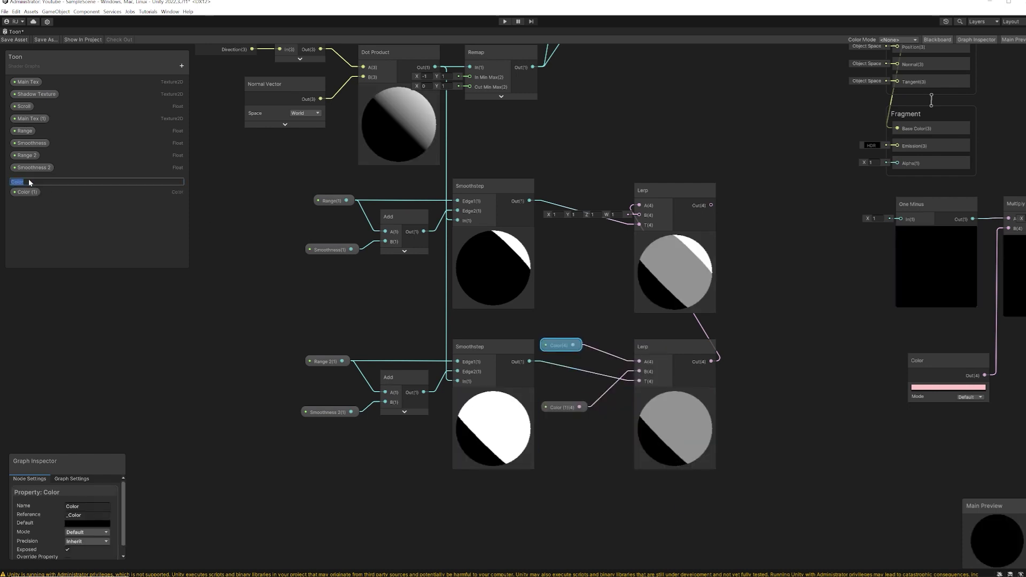
text(Shadow)
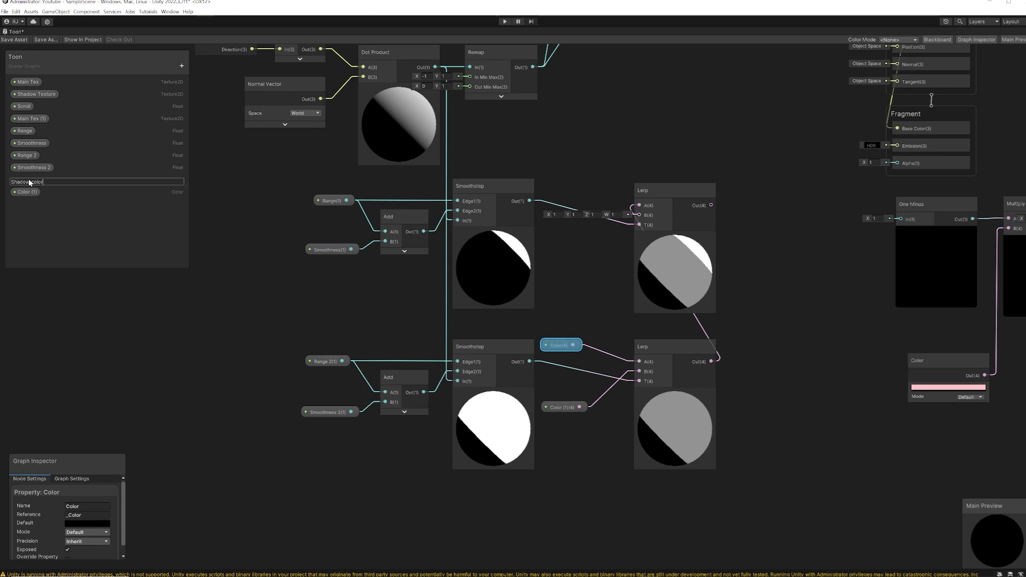
text( color 1)
key(Return)
double_click(22, 192)
text(Shadow color 2)
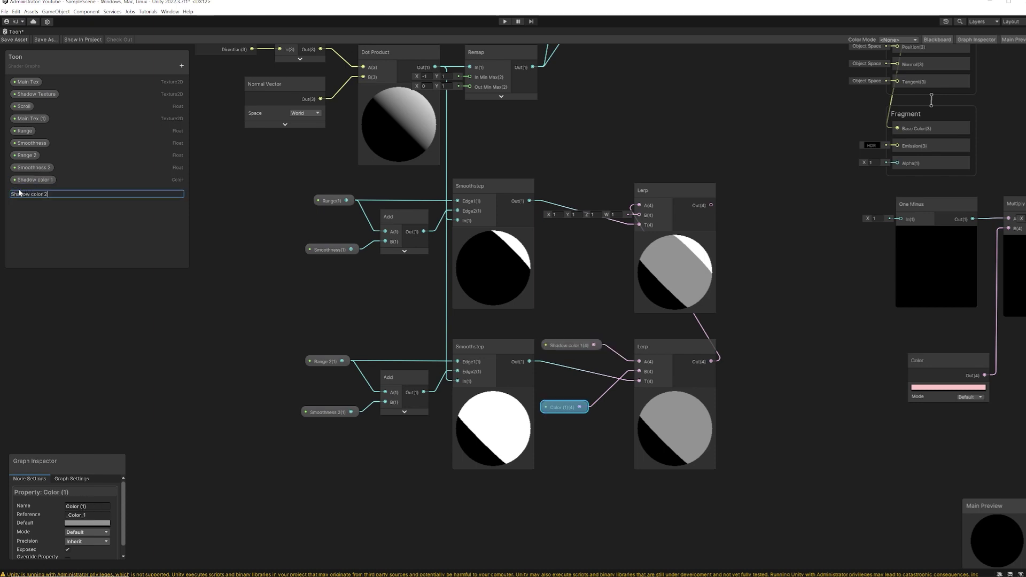
key(Return)
click(601, 146)
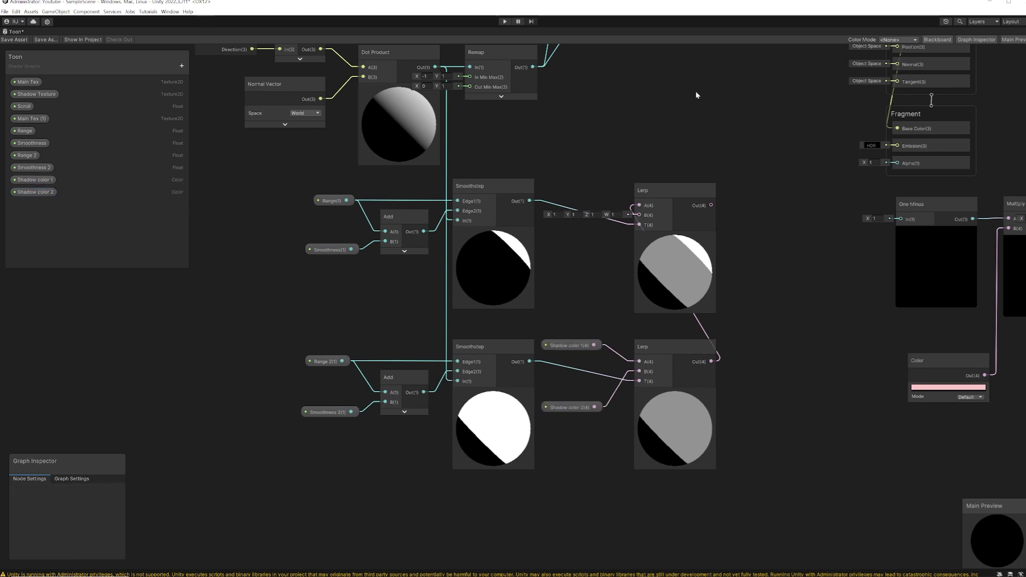
Connect the upper Lerp's output to the B input of the Multiply node that feeds Base Color.
scroll(716, 93, down, 3)
middle_drag(719, 94, 486, 219)
scroll(480, 251, down, 2)
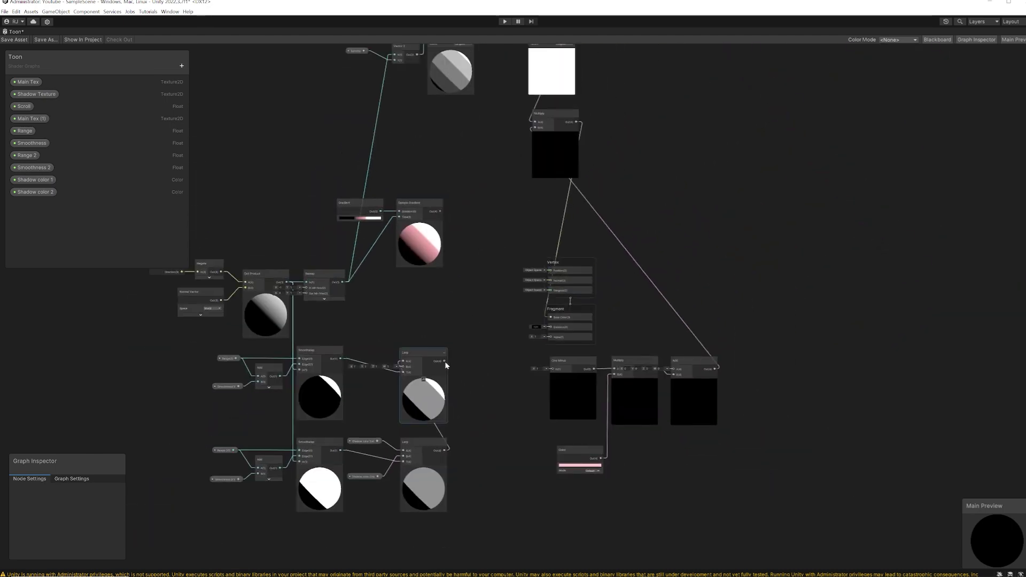
drag(445, 361, 536, 127)
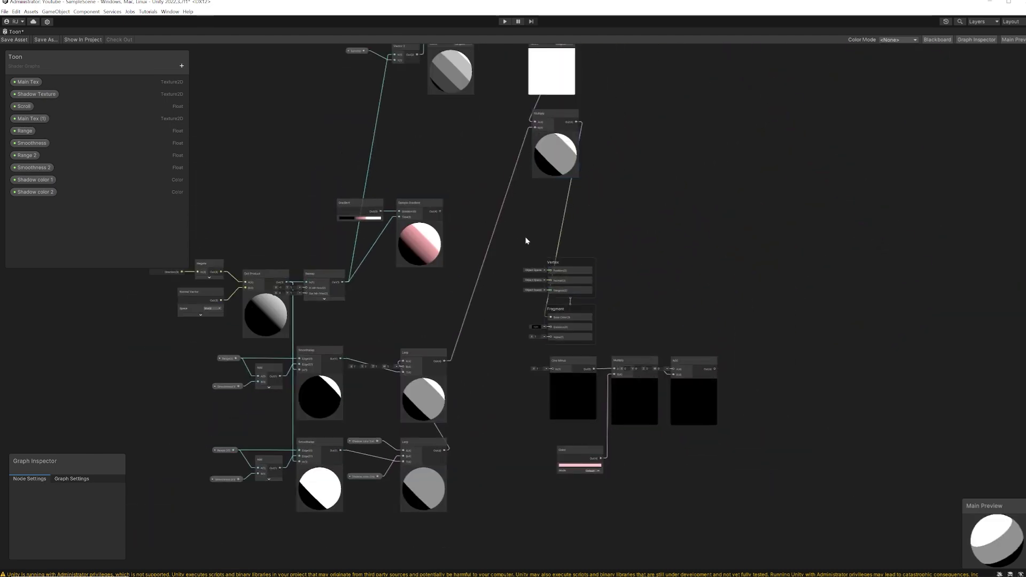
scroll(527, 239, up, 3)
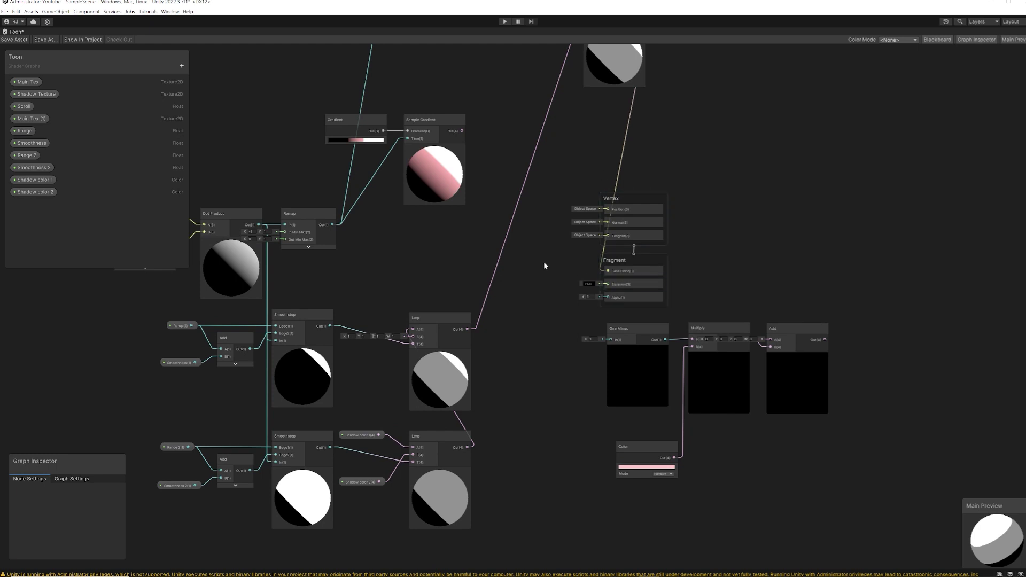
scroll(543, 268, down, 3)
scroll(592, 331, up, 2)
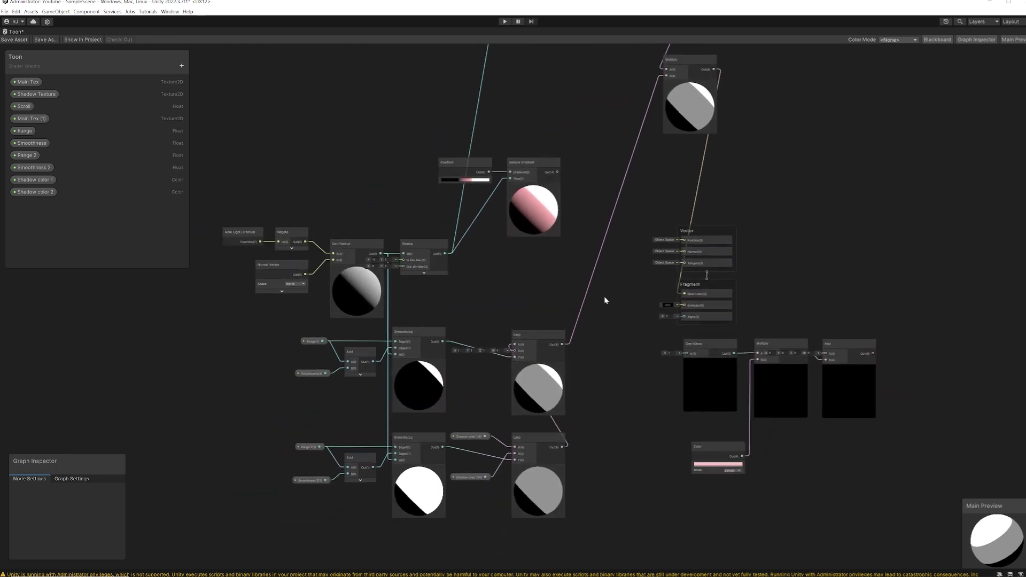